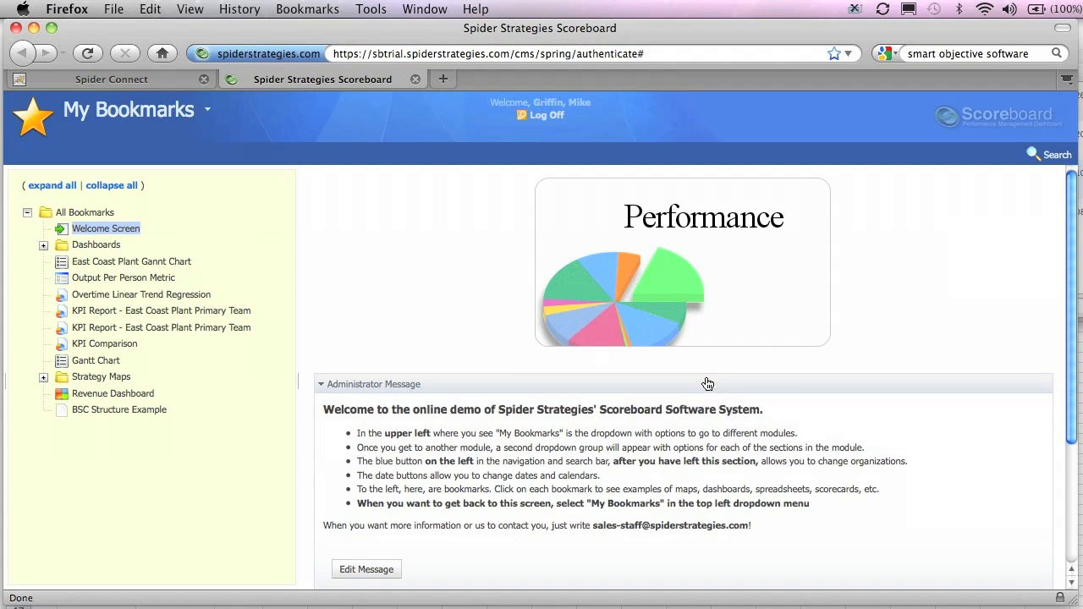
Open the Scorecards KPI report for East Coast Plant Primary Team and look into its Quality branch
click(206, 109)
click(145, 206)
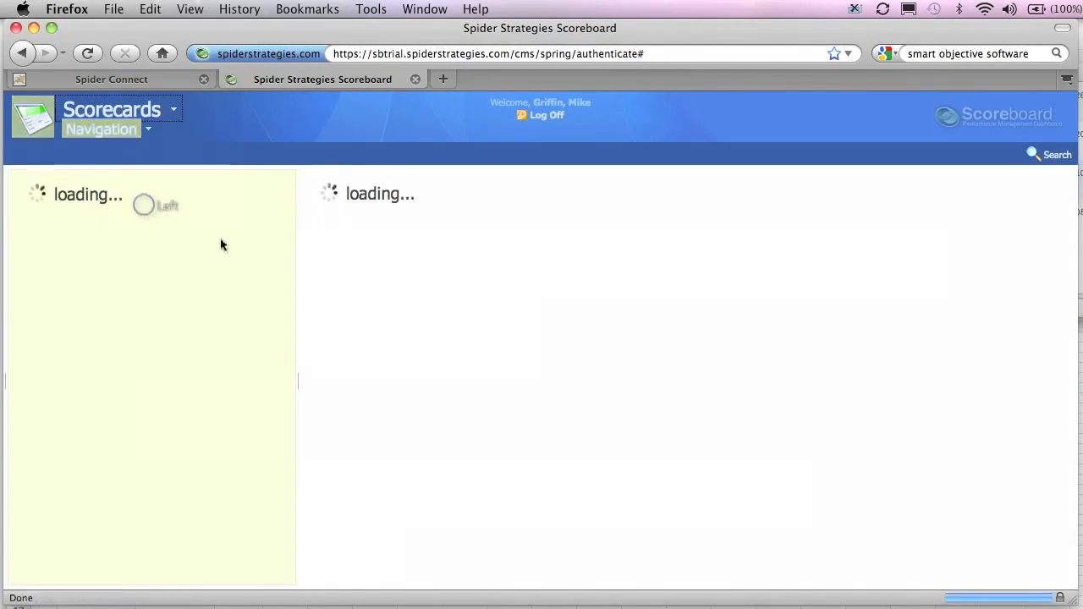
click(93, 265)
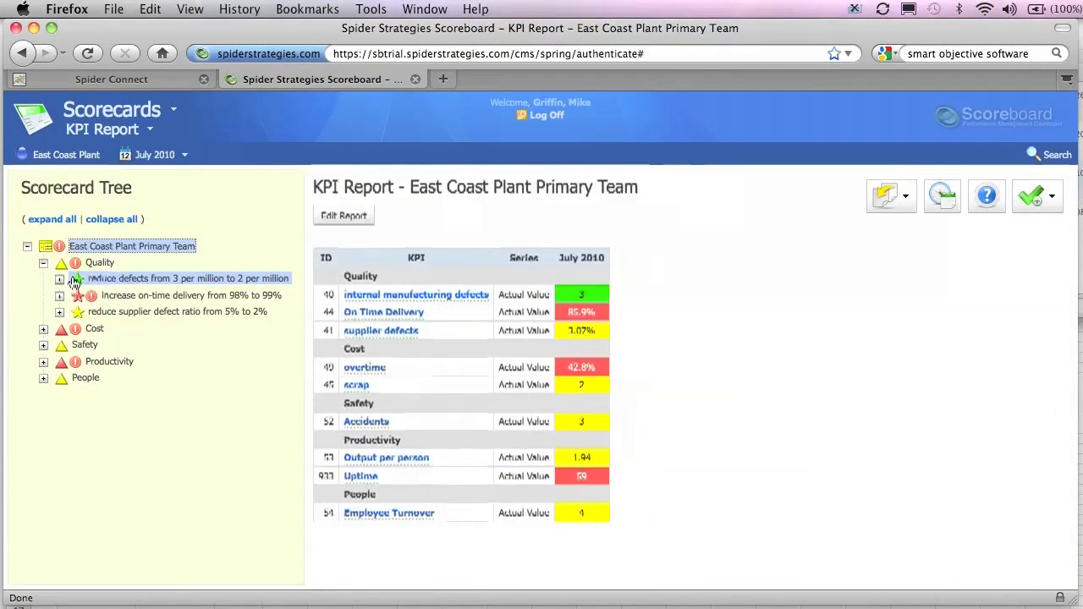
click(43, 266)
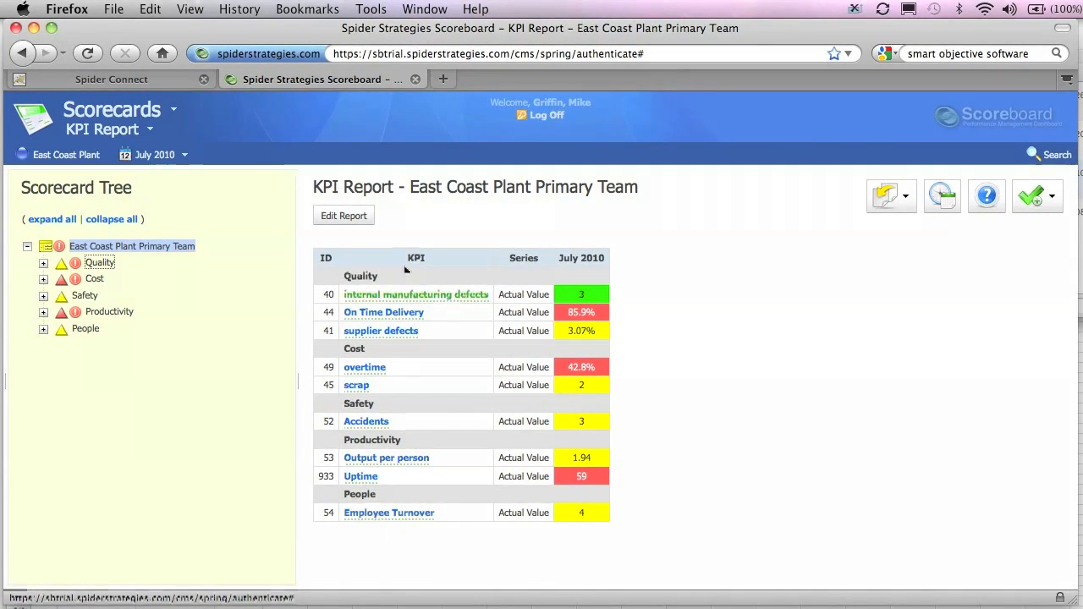
Set the KPI report's number of calendar periods to display to 4 and regenerate the report
click(357, 220)
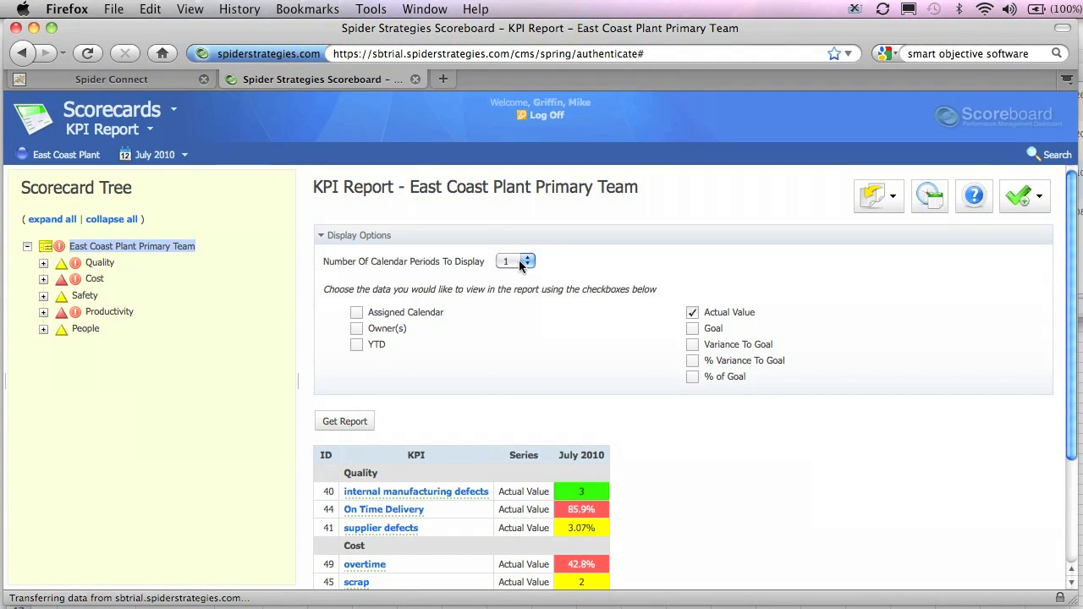
click(518, 260)
click(510, 316)
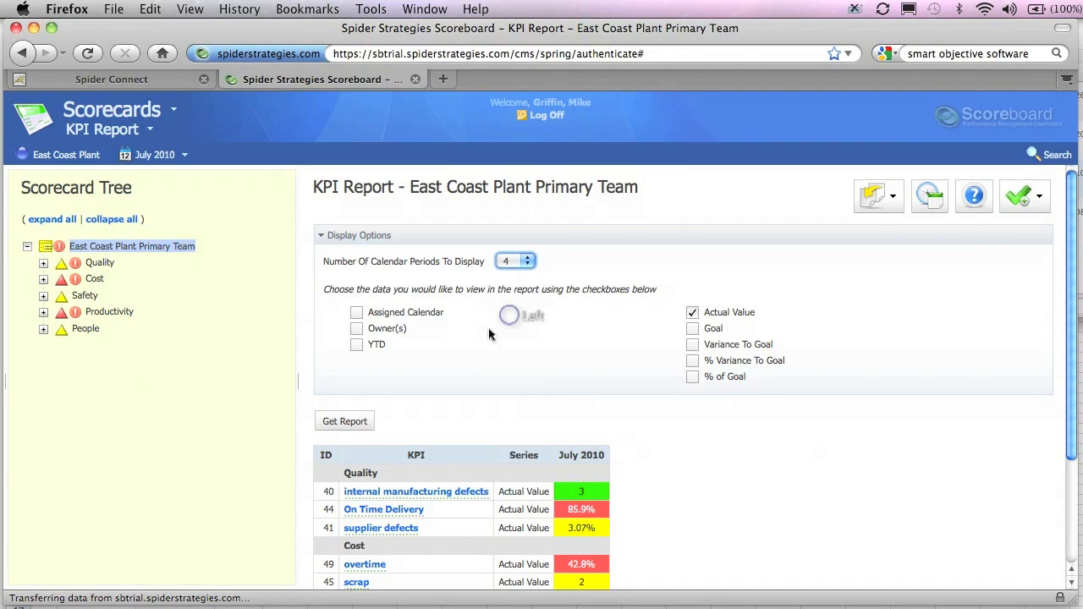
click(345, 420)
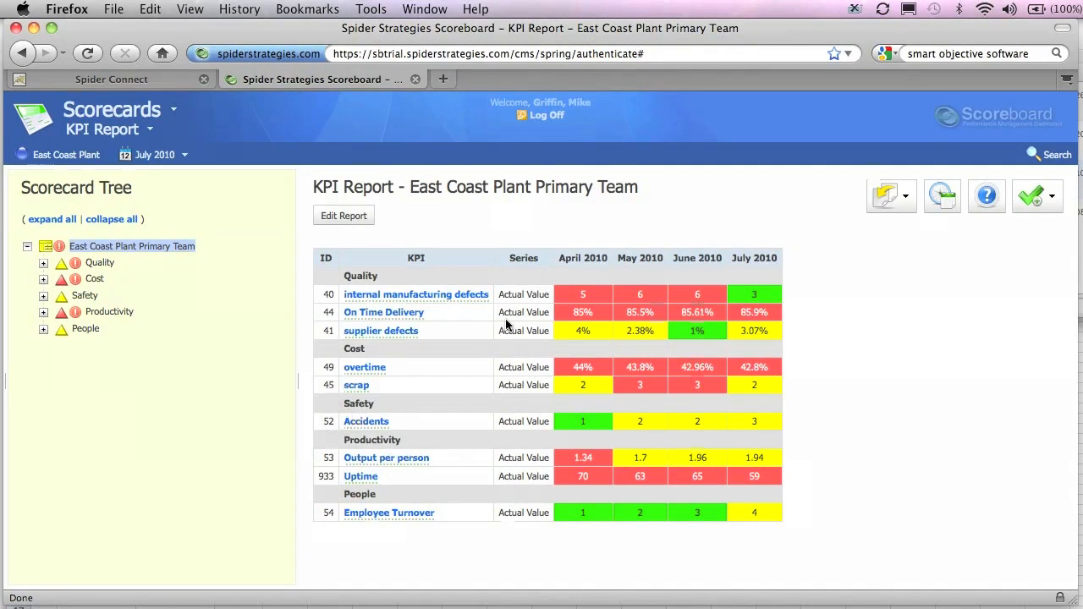
Show the Sales Rep Performance KPI report from the Sales Rep Monthly Performance organization
click(80, 156)
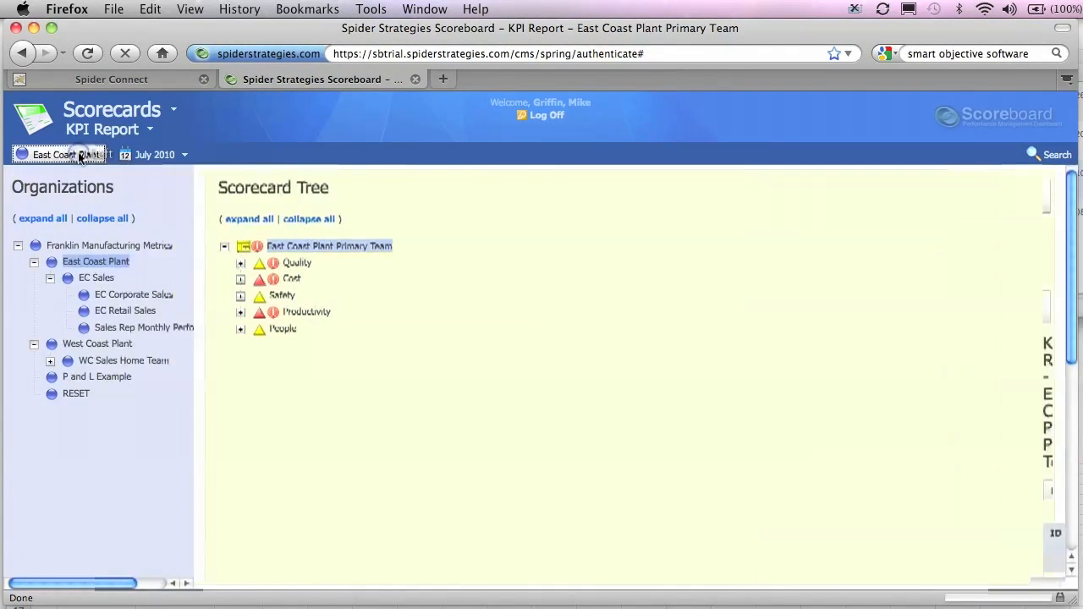
click(161, 328)
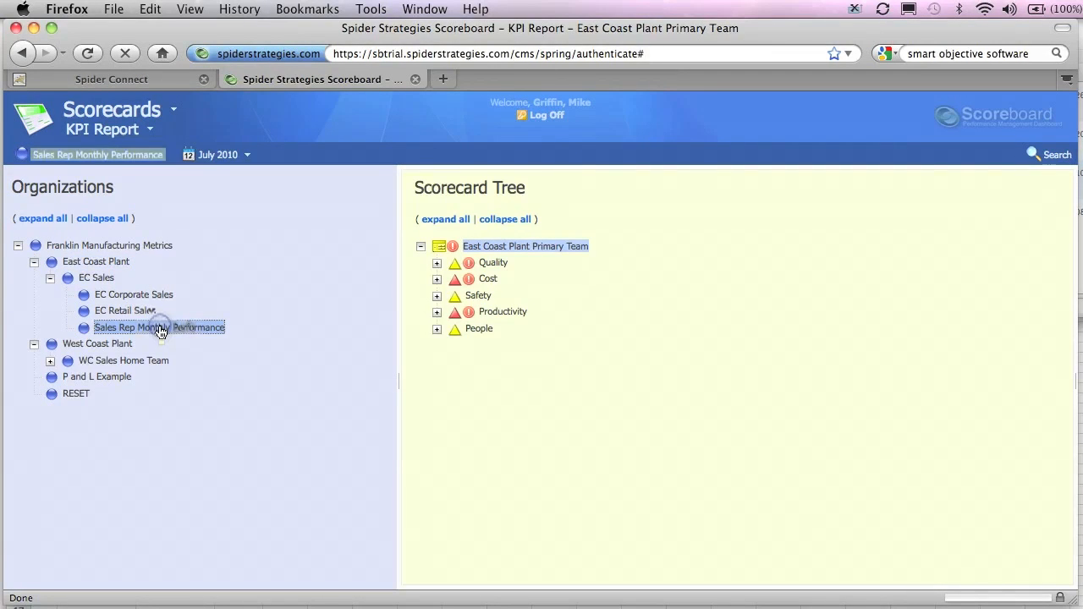
click(496, 246)
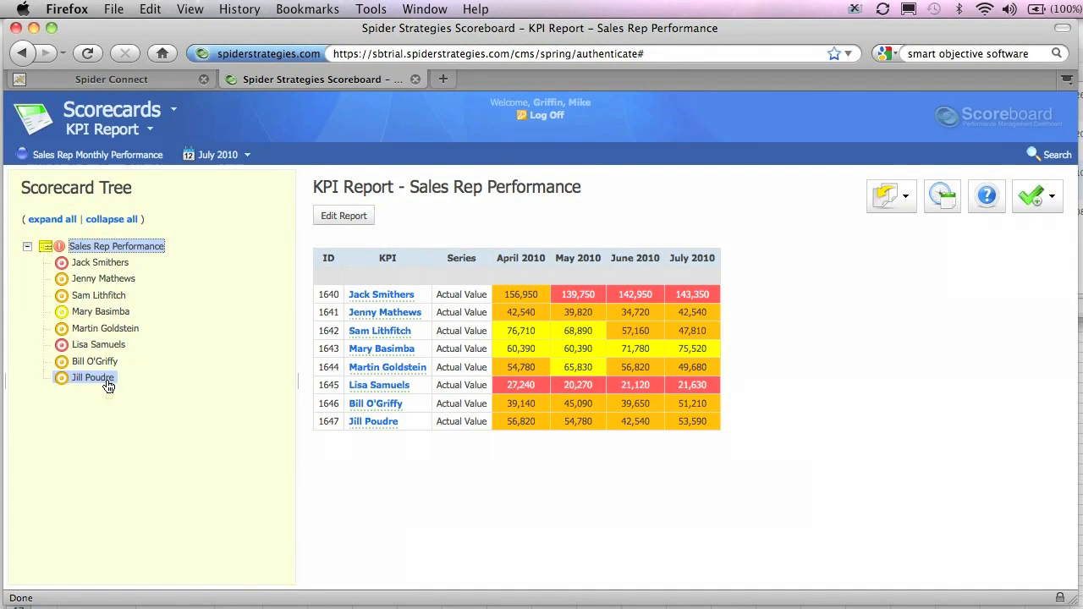
Show the Technology P&L KPI report from the P and L Example organization
click(122, 155)
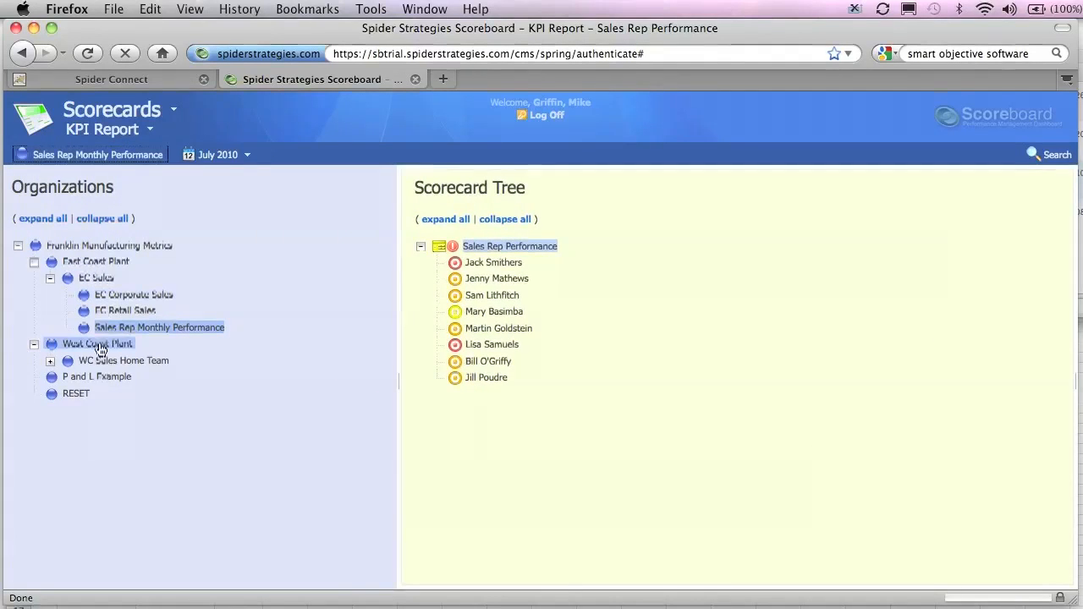
click(98, 378)
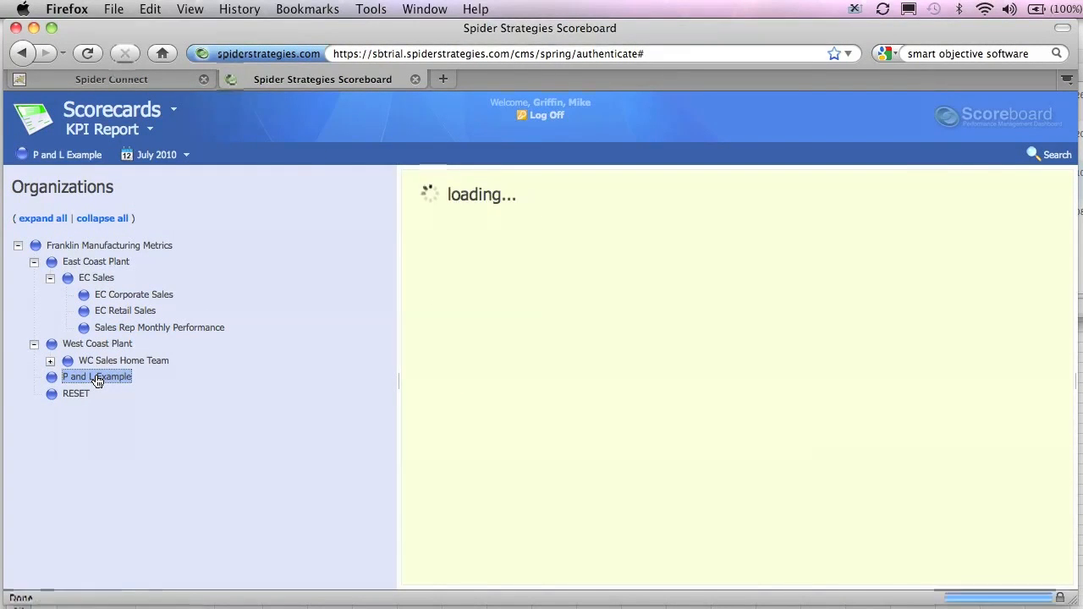
click(488, 246)
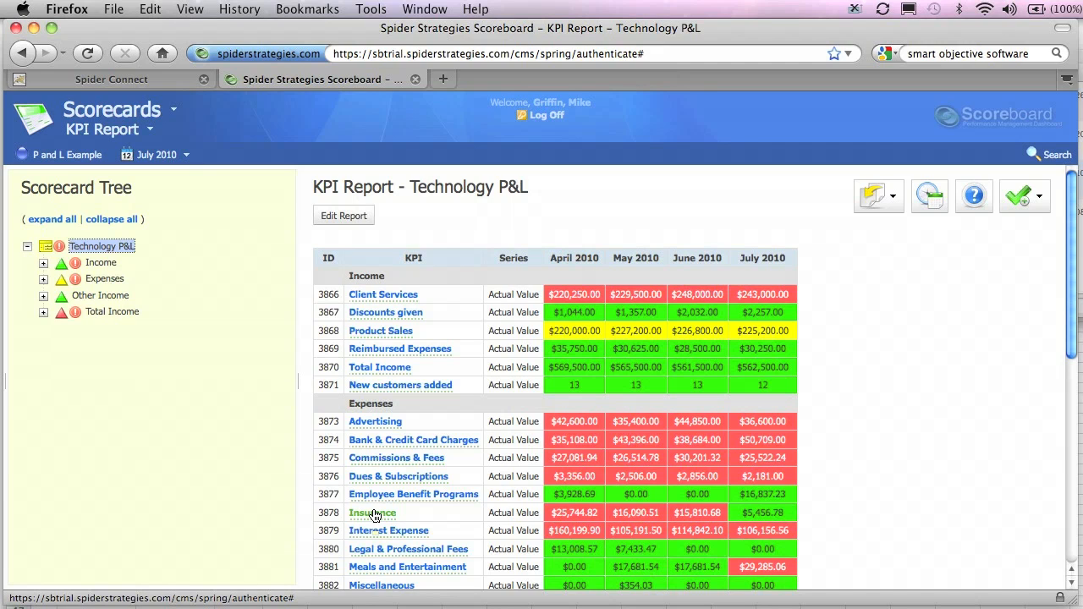
Look at the Spider Connect home page, return to Scoreboard and display the list of organizations
click(149, 81)
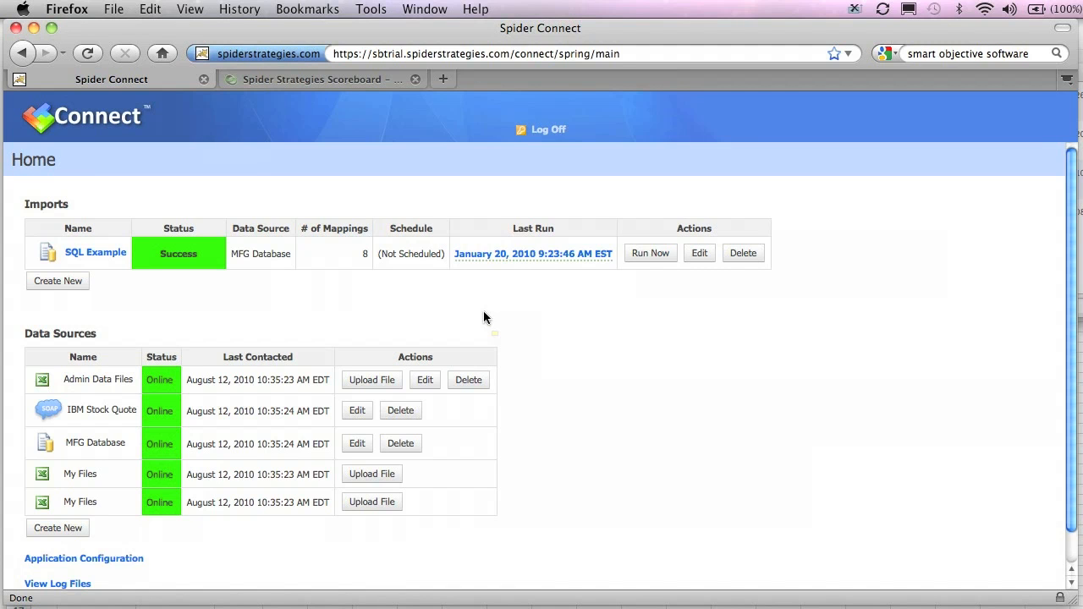
click(350, 83)
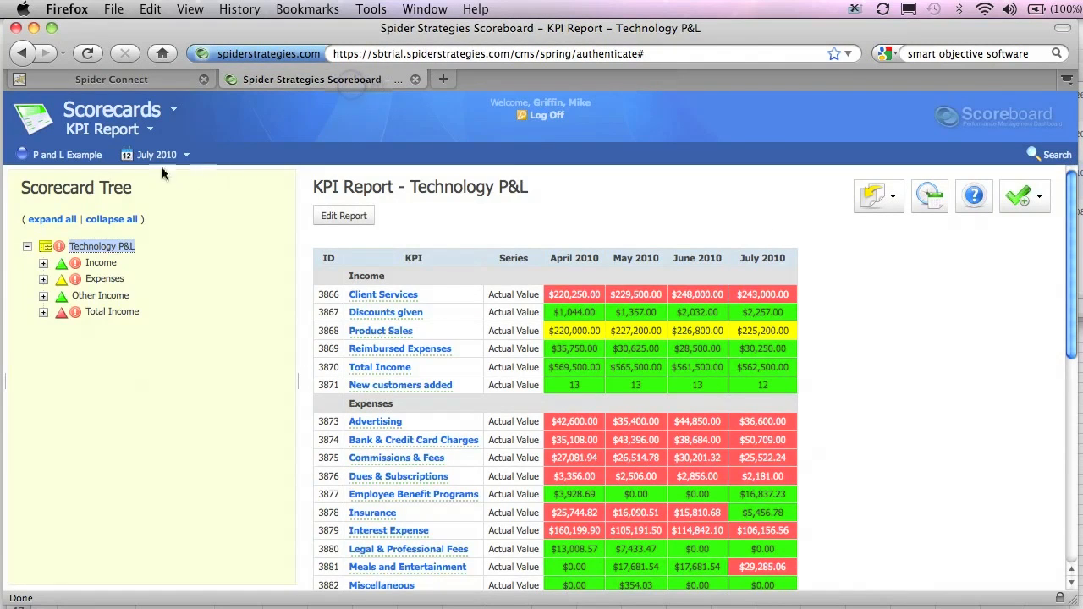
click(75, 156)
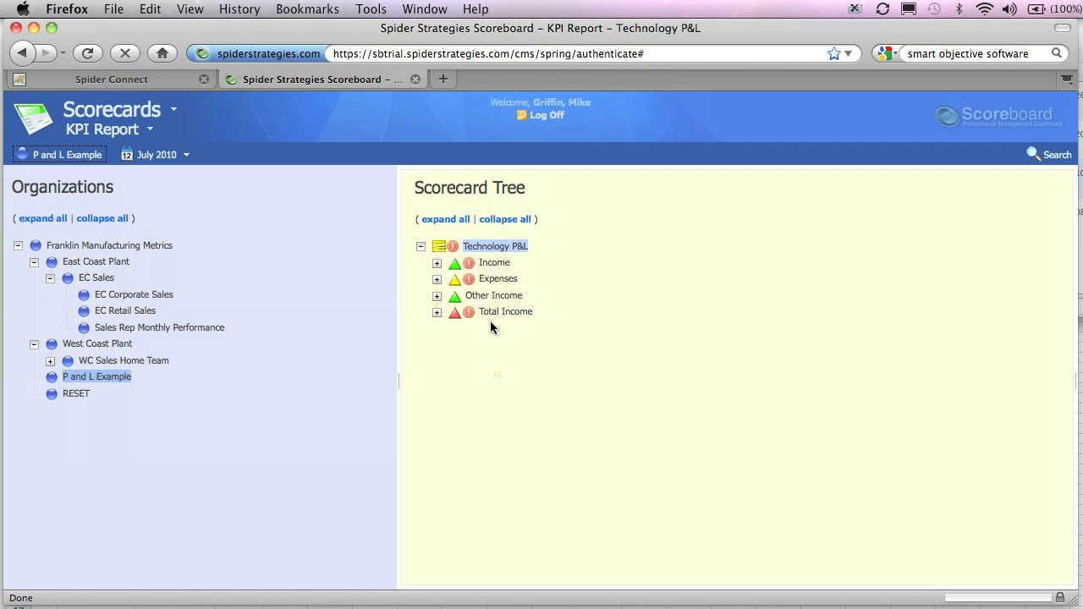
Switch to Spider Connect and create a new import named Spreadsheet Data Upload
click(157, 85)
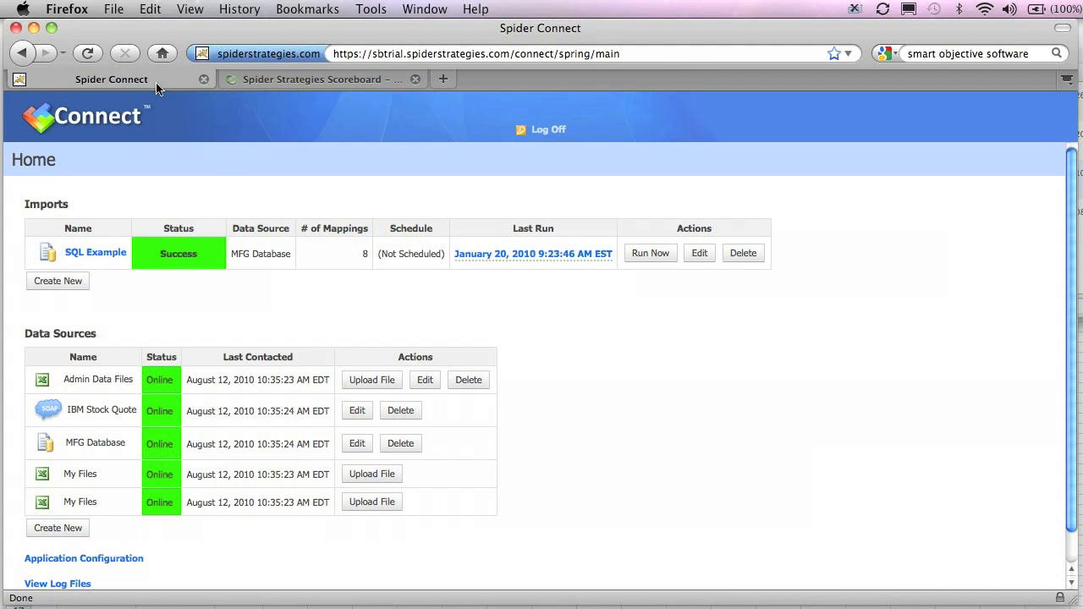
click(58, 282)
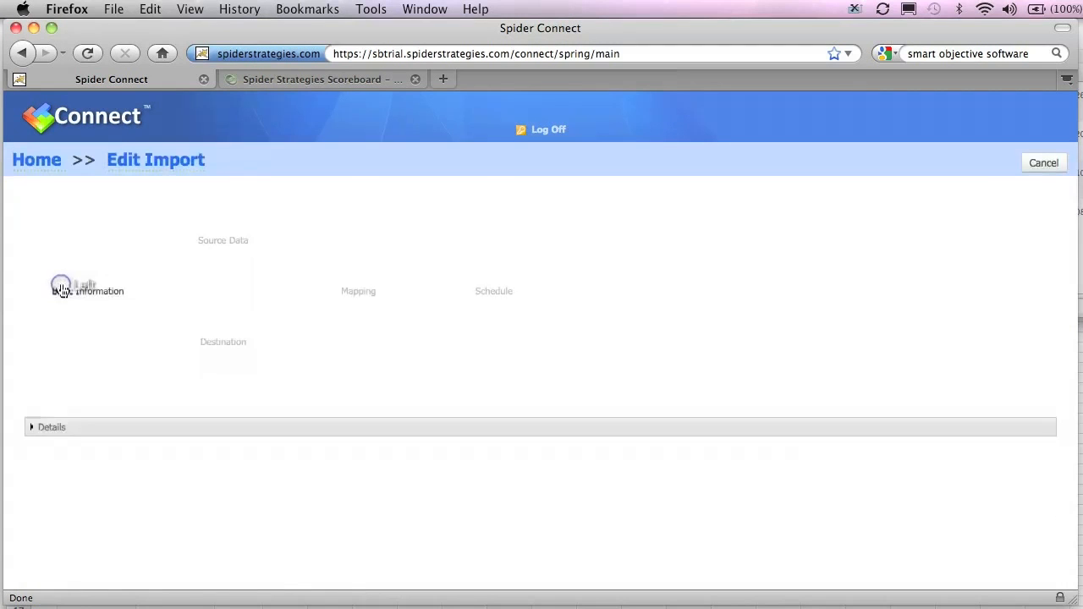
click(81, 292)
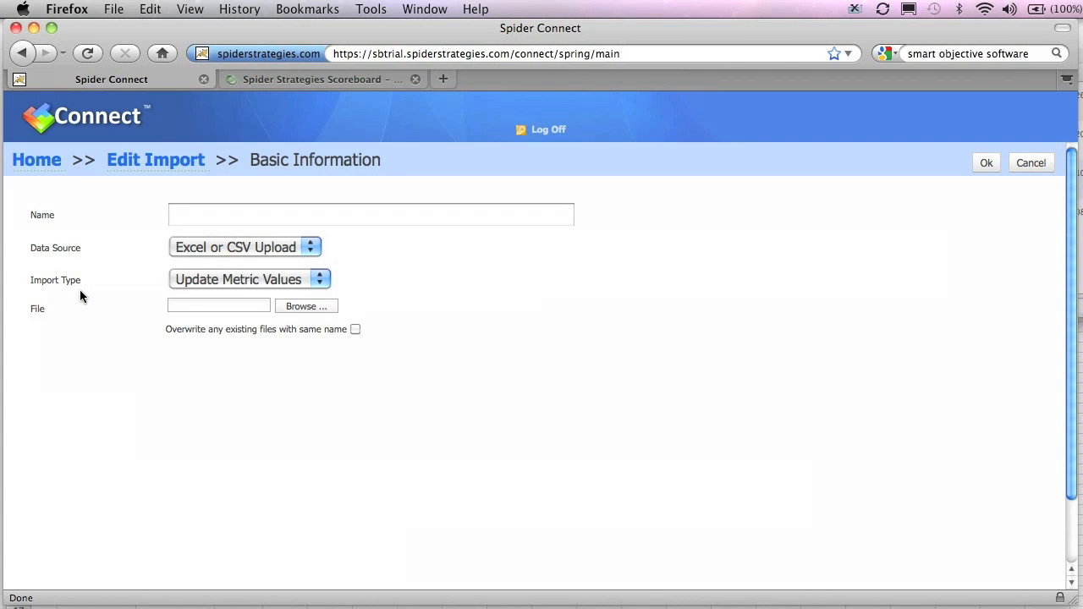
click(297, 214)
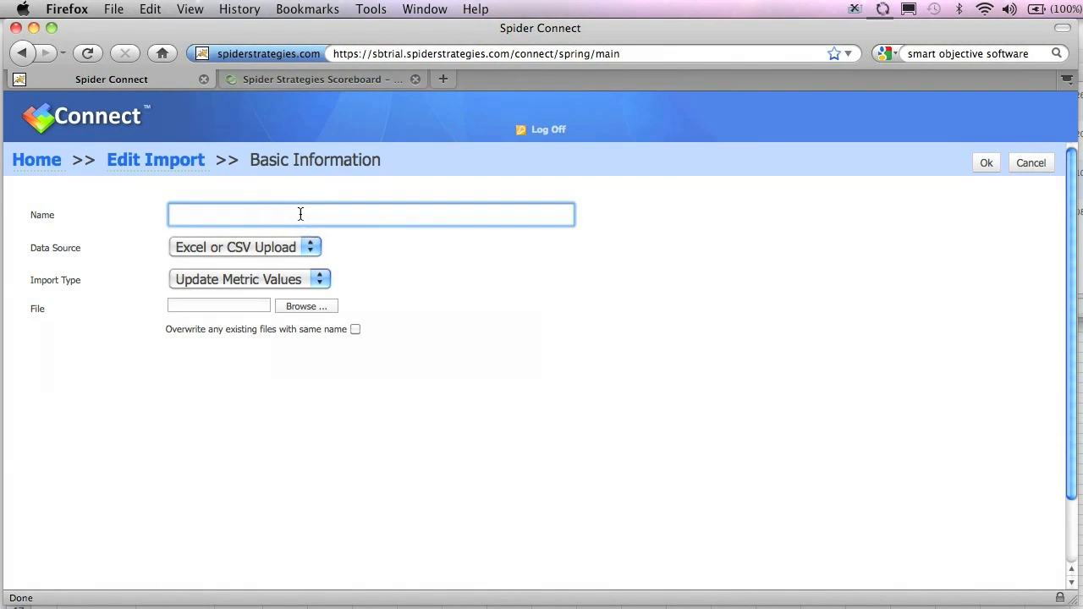
text(Spreadsheet Data Upload)
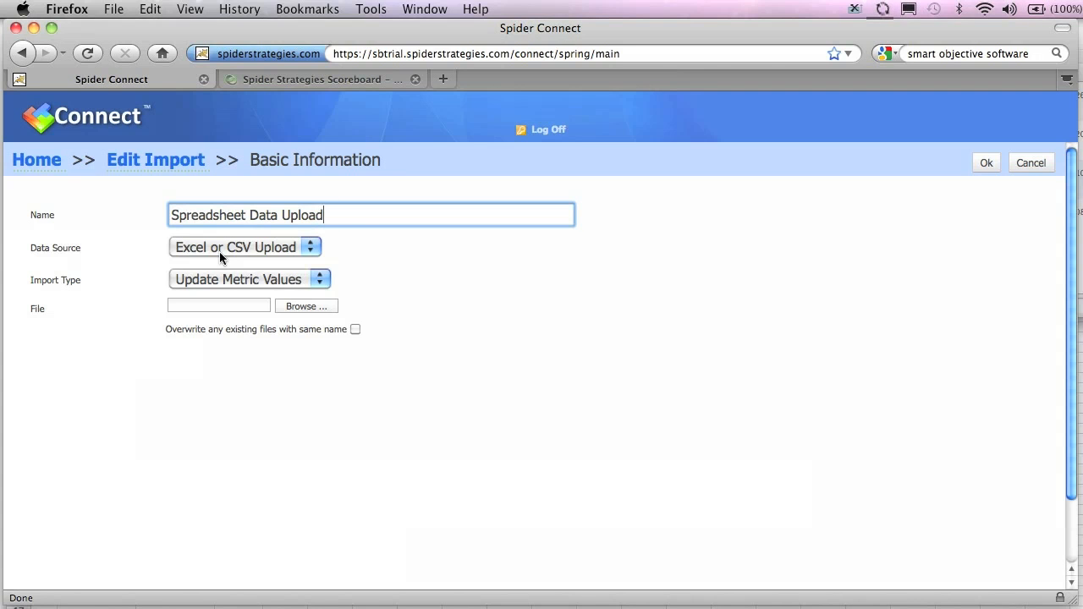
Keep the import type Update Metric Values, choose Production_Measures.xls as the import file, and accept the basic information
click(326, 288)
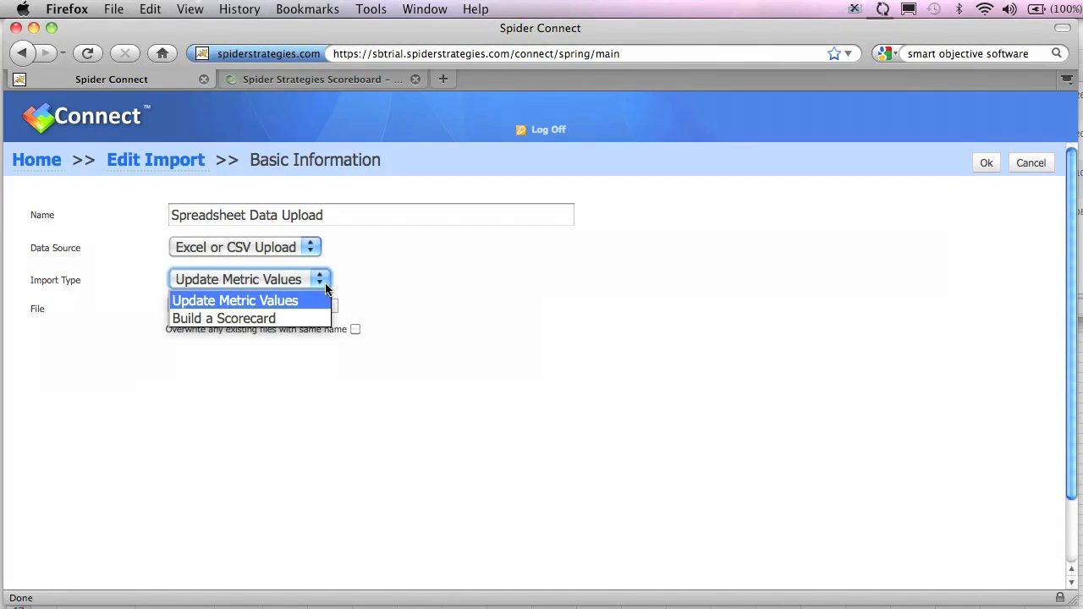
click(325, 289)
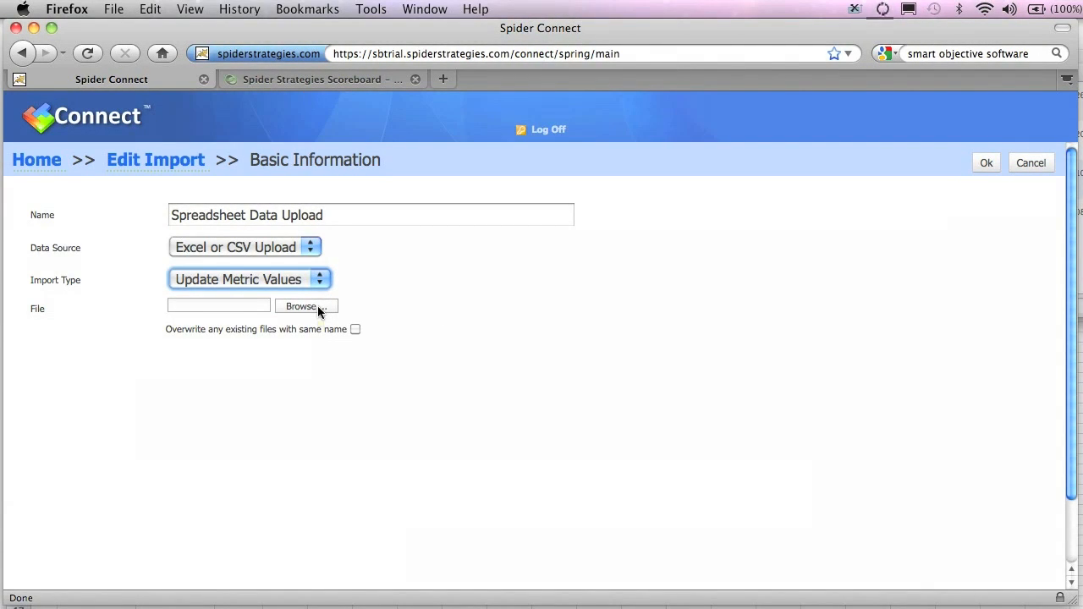
click(319, 309)
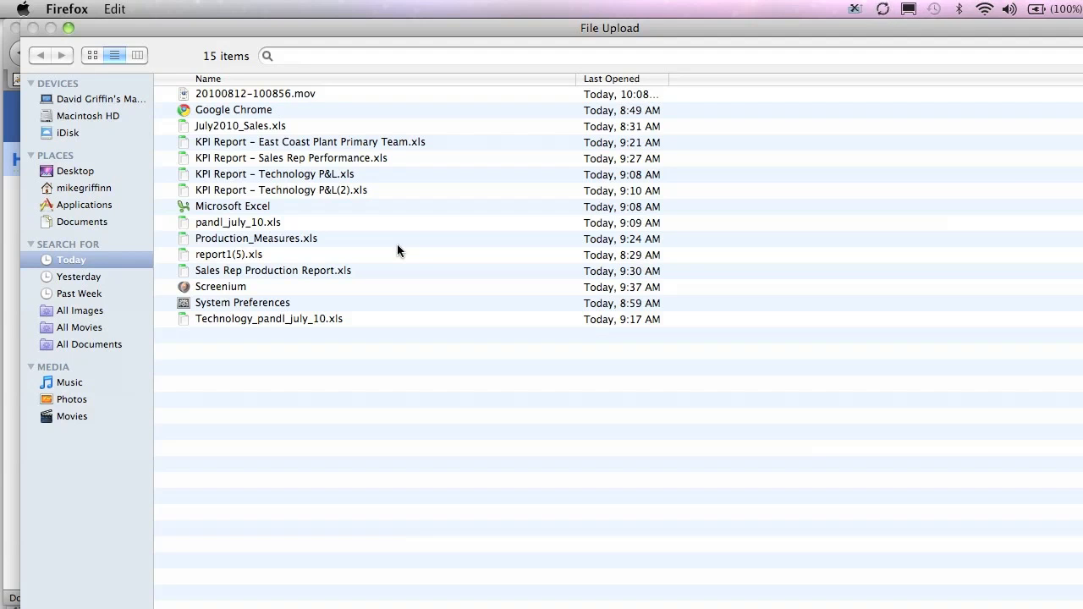
click(260, 240)
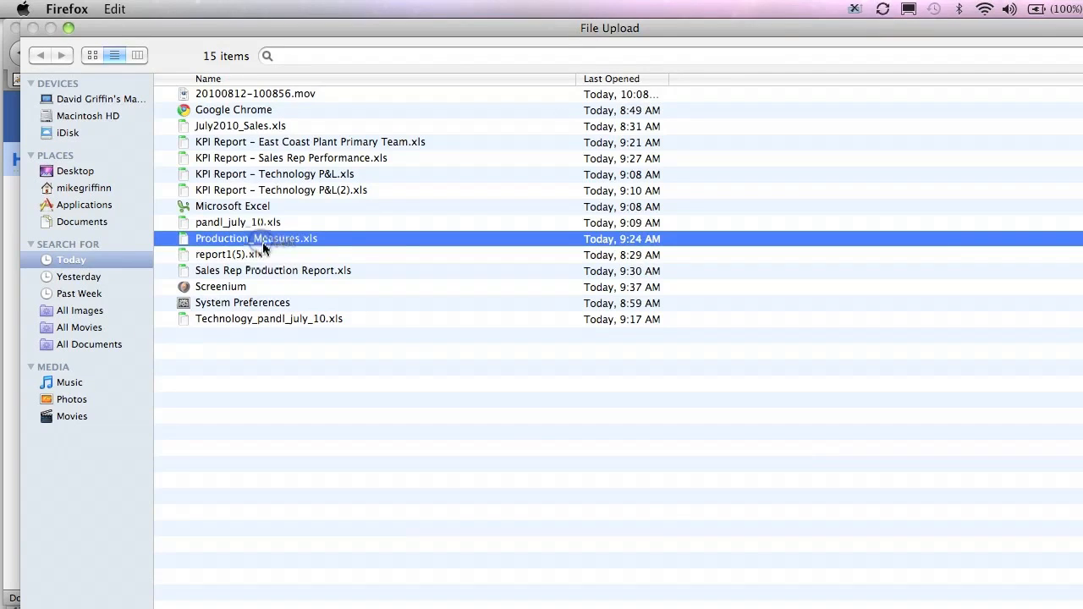
key(Return)
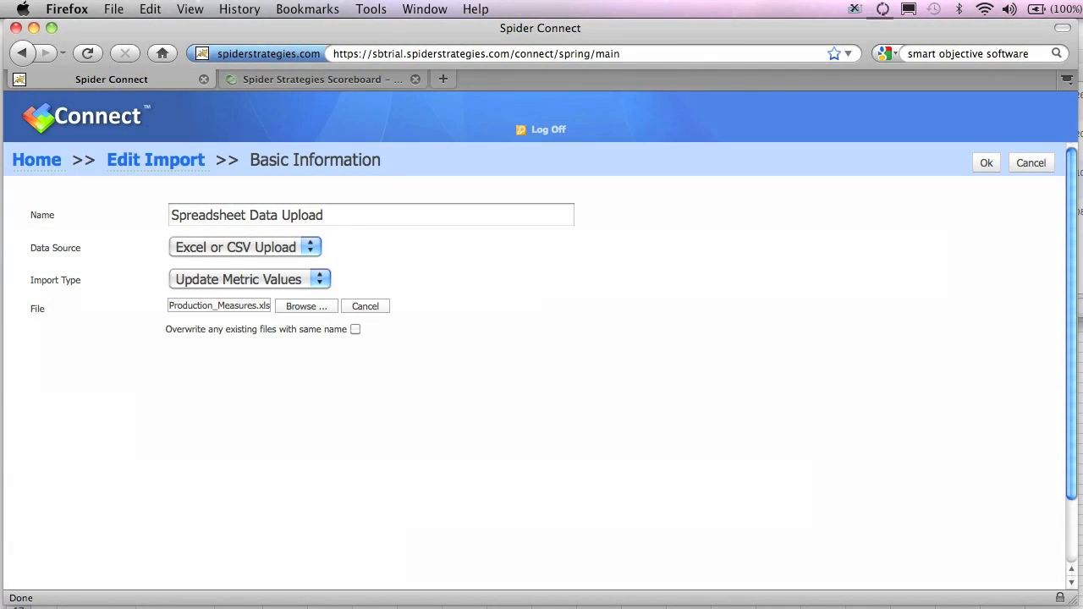
click(986, 166)
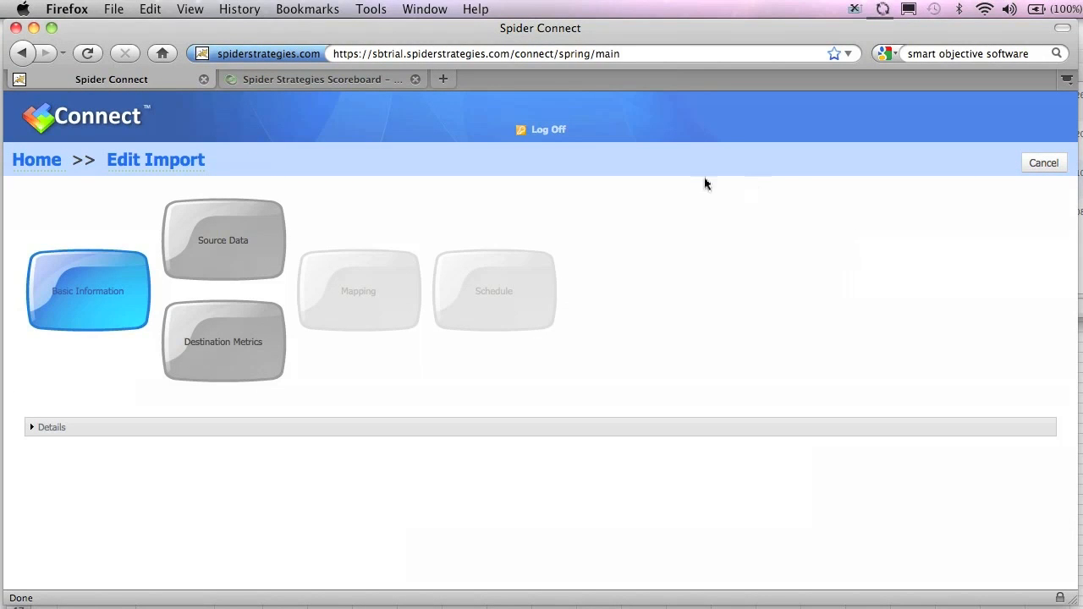
In the import's source data, use a date header row for imports and assign Metric Id/Name to column A
click(219, 246)
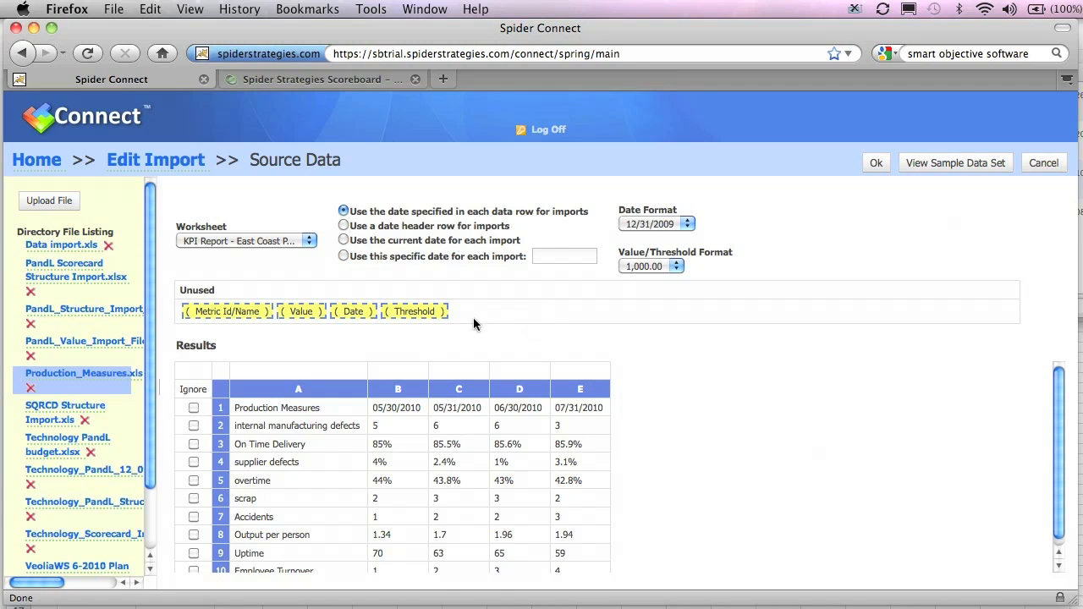
drag(227, 311, 287, 374)
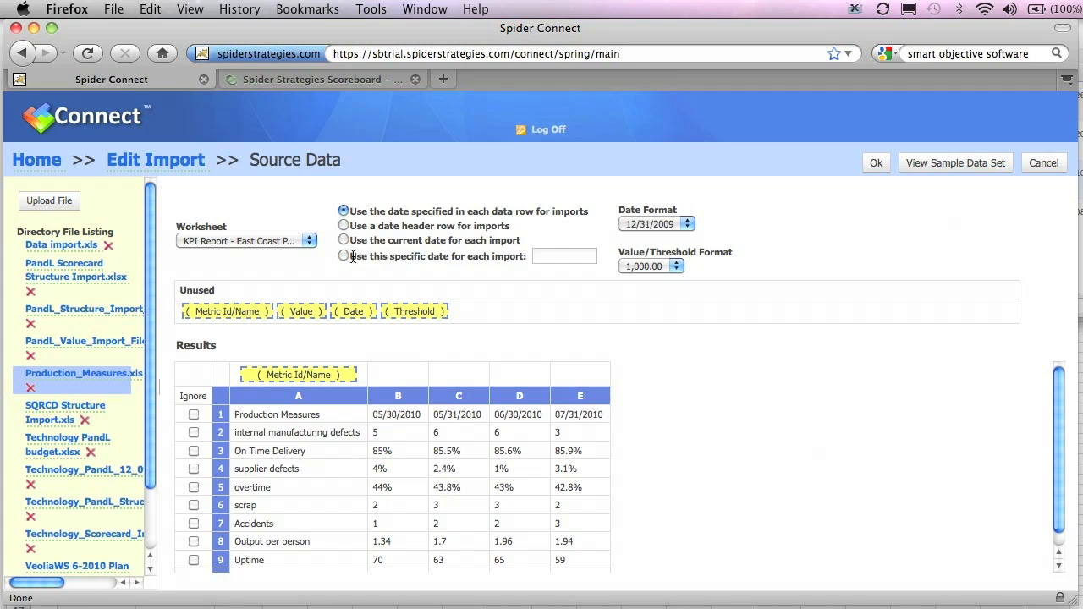
click(345, 226)
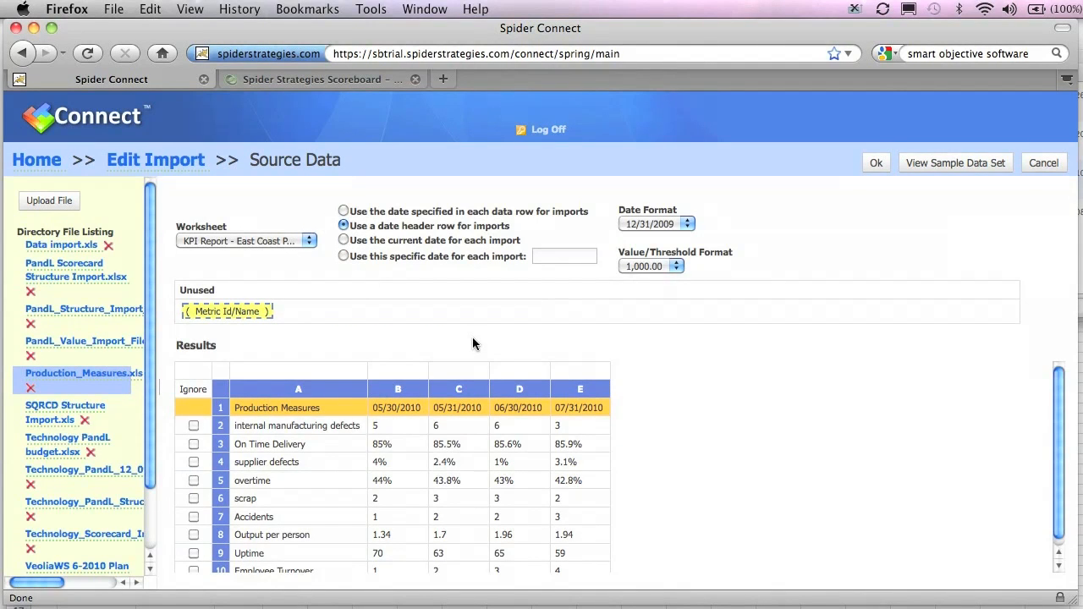
drag(236, 312, 283, 377)
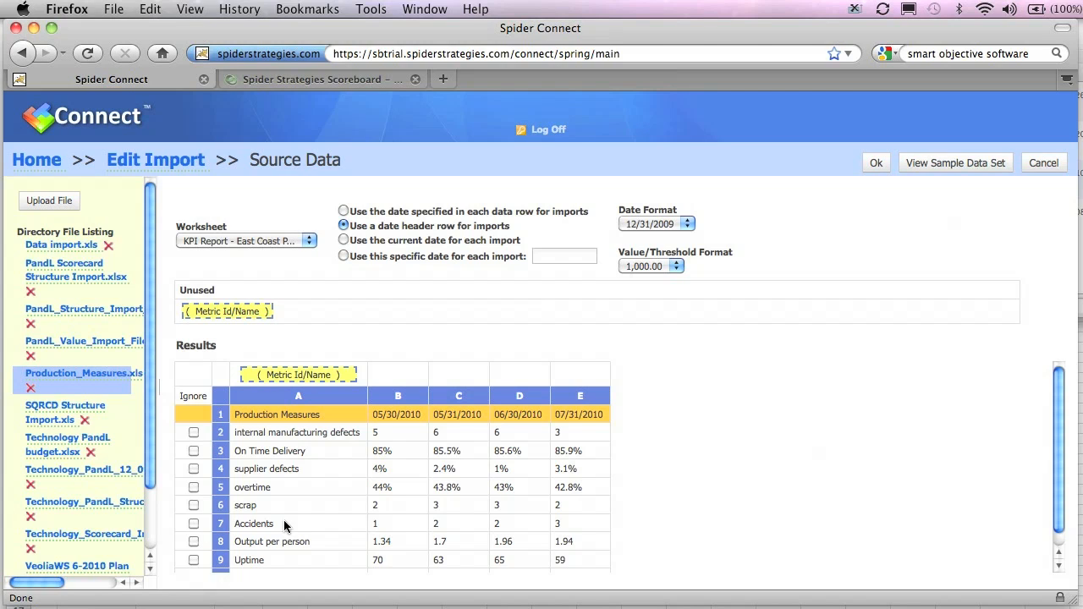
Keep the 12/31/2009 date format and 1,000.00 value/threshold format, and accept the source data settings
click(688, 224)
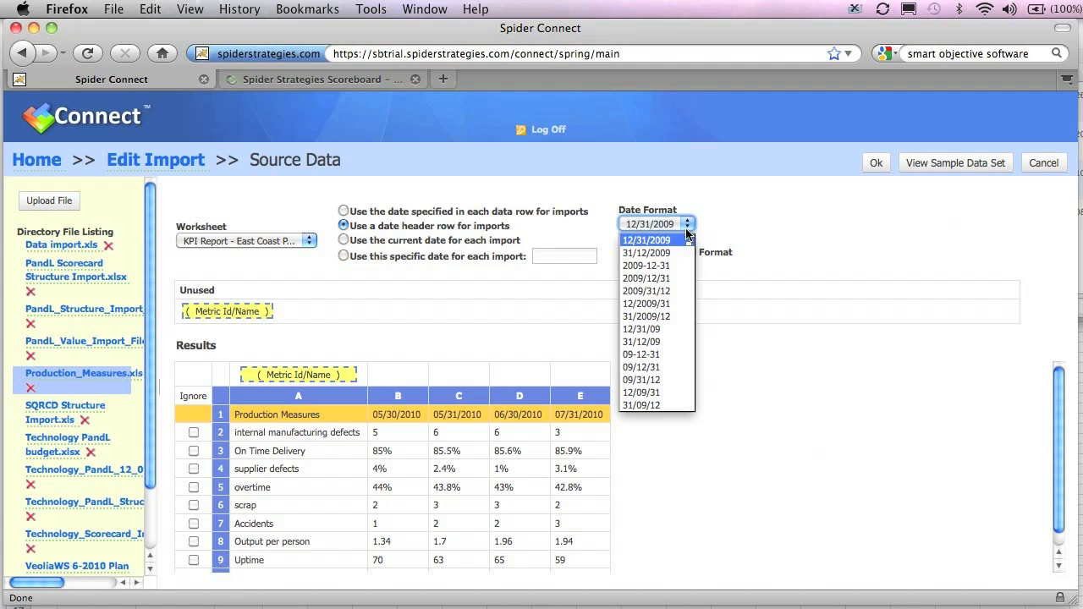
click(741, 224)
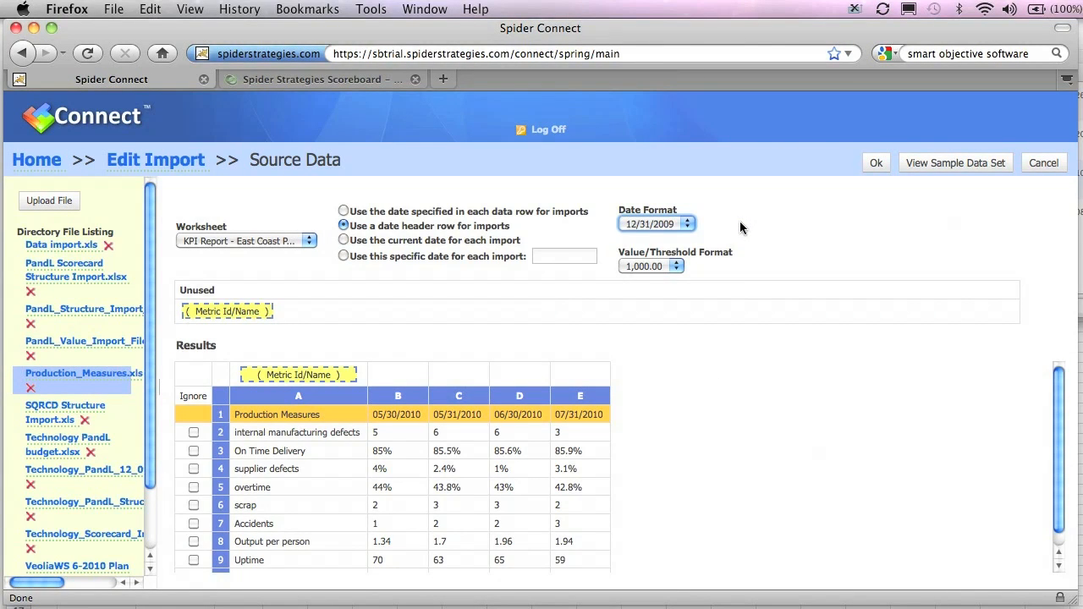
click(676, 269)
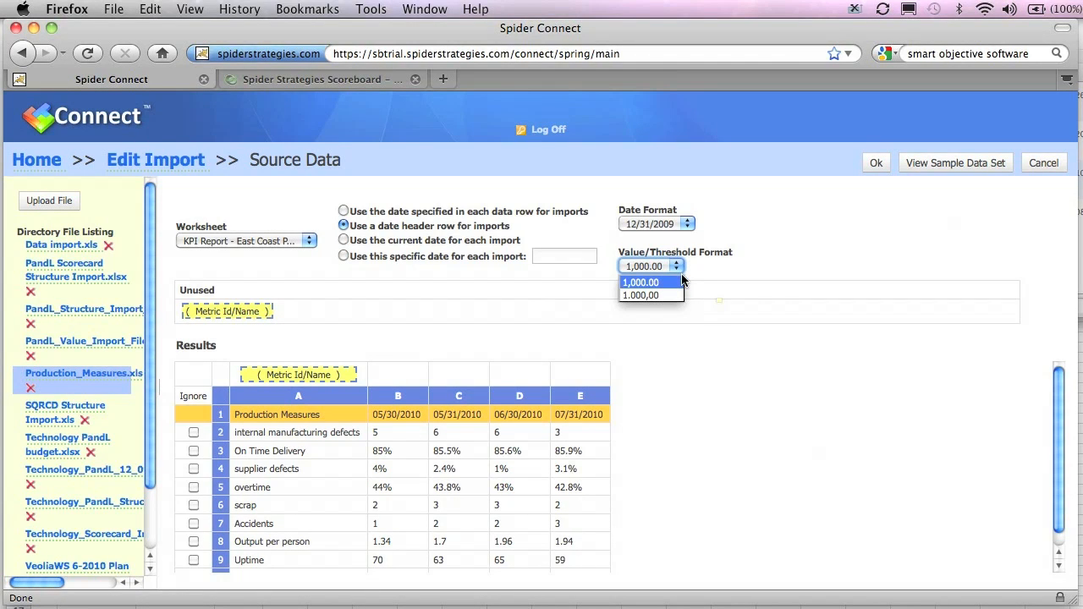
click(682, 282)
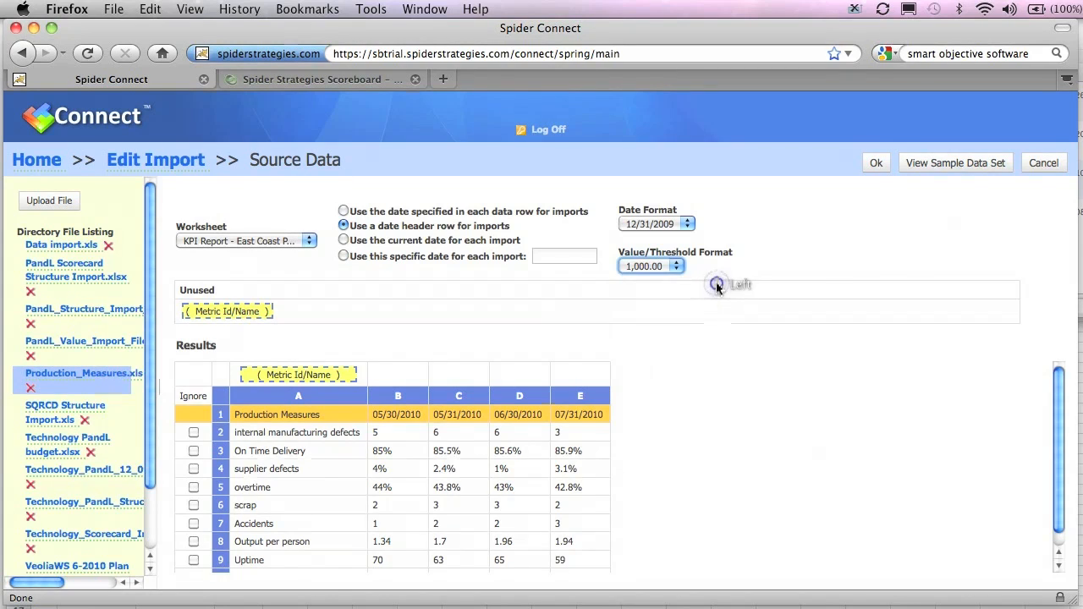
click(876, 163)
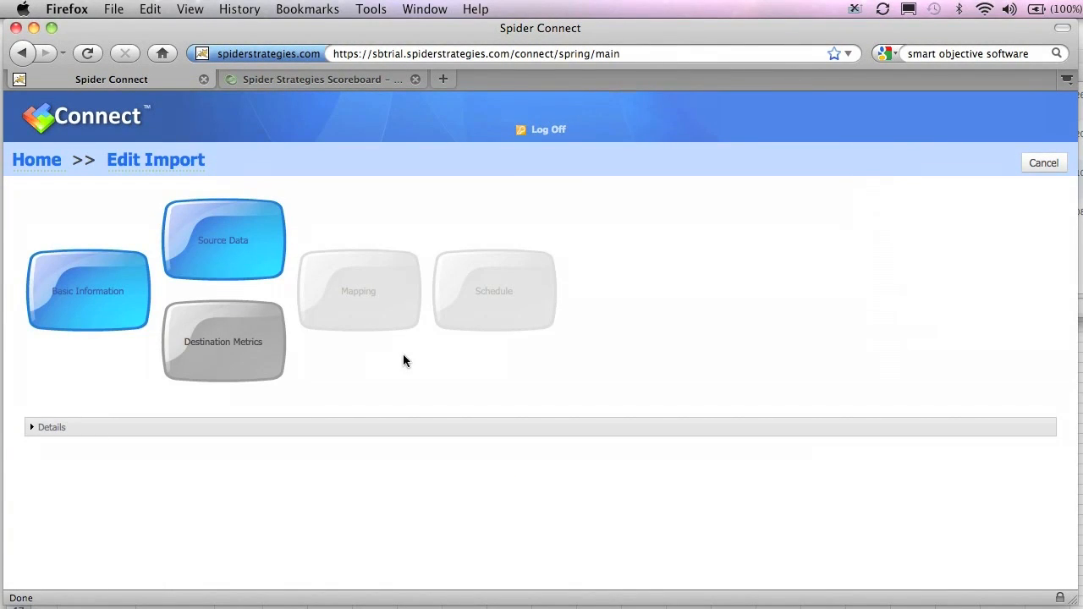
Open the import's destination metrics and expand the East Coast Plant Primary Team scorecard under Franklin Manufacturing Metrics' East Coast Plant
click(223, 356)
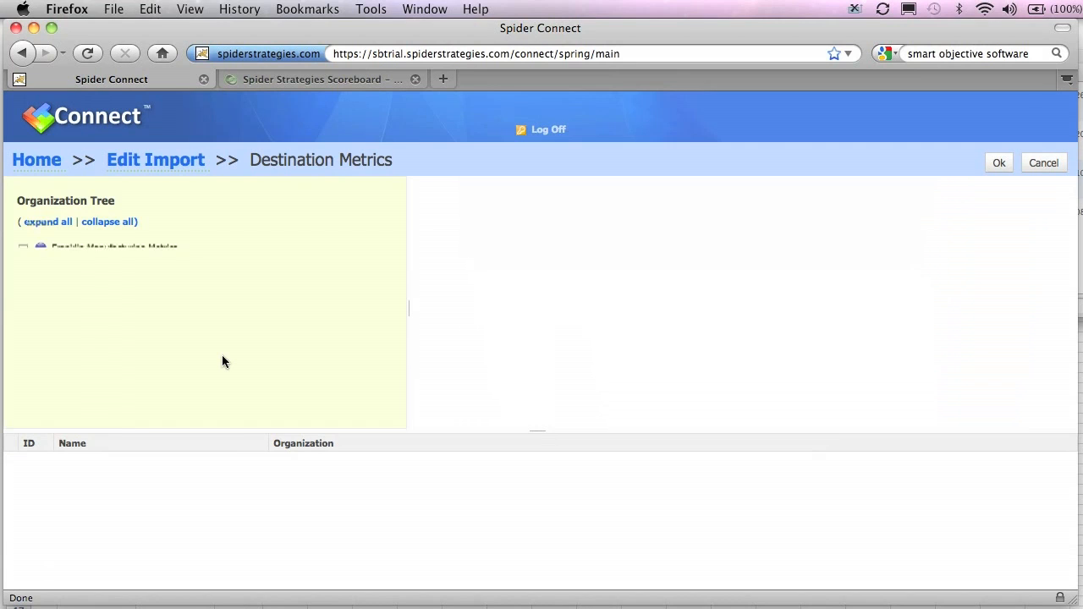
click(23, 251)
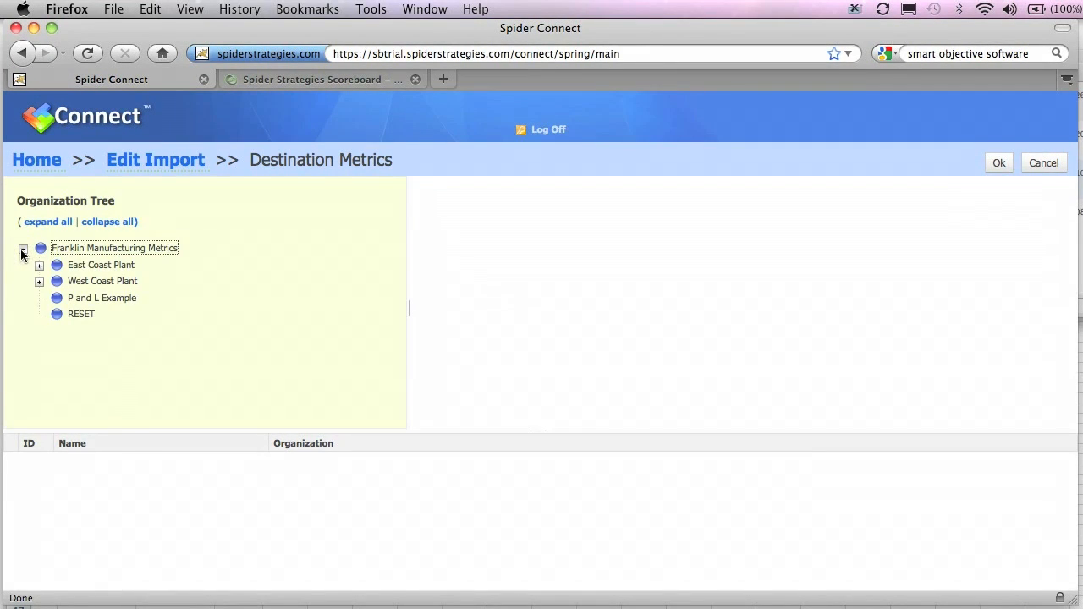
click(341, 78)
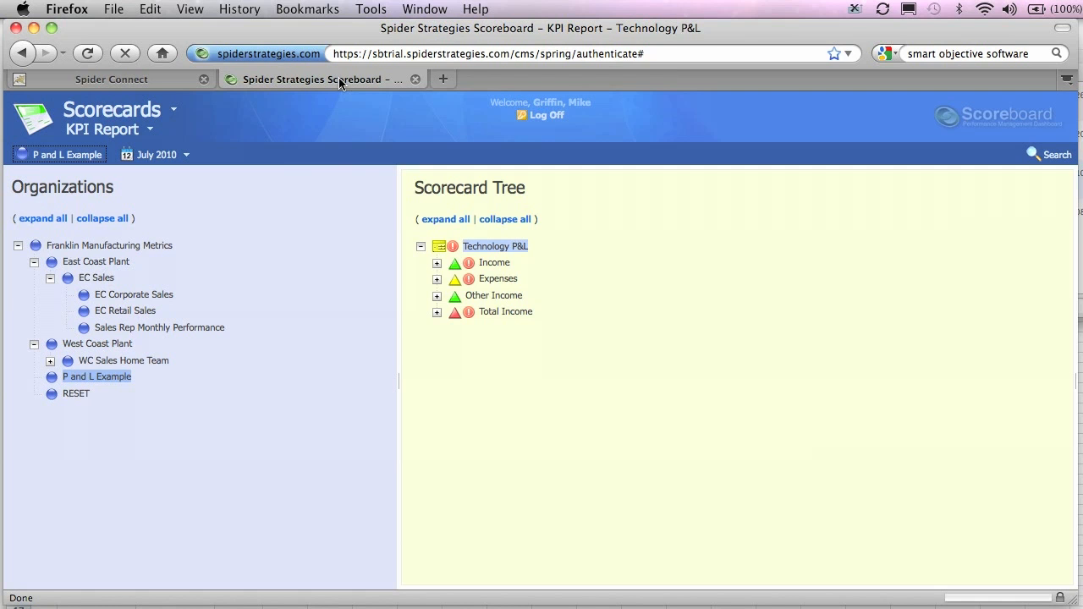
click(145, 80)
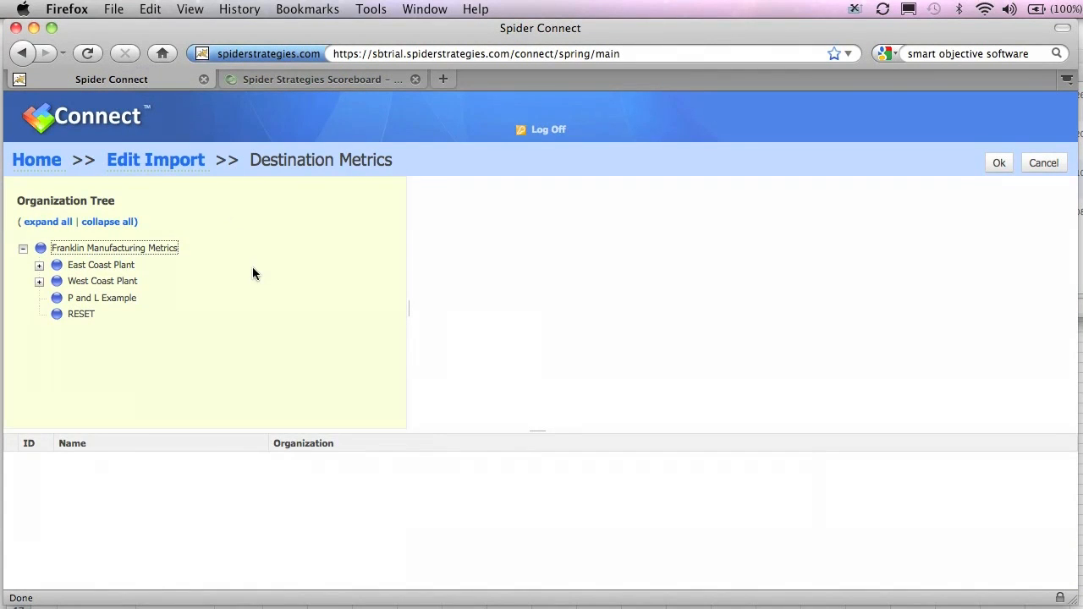
click(75, 266)
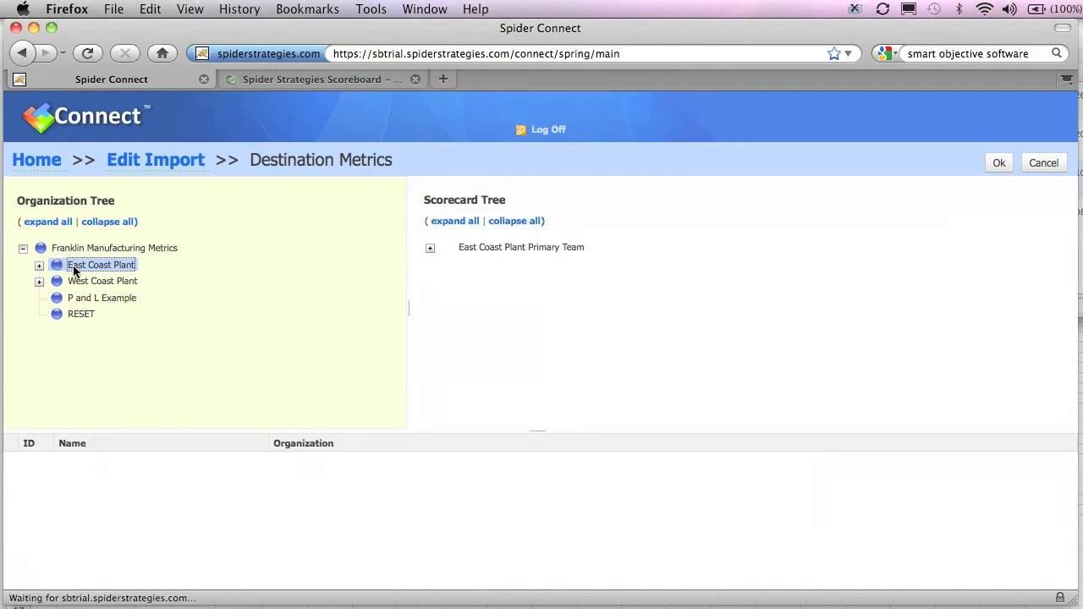
click(430, 248)
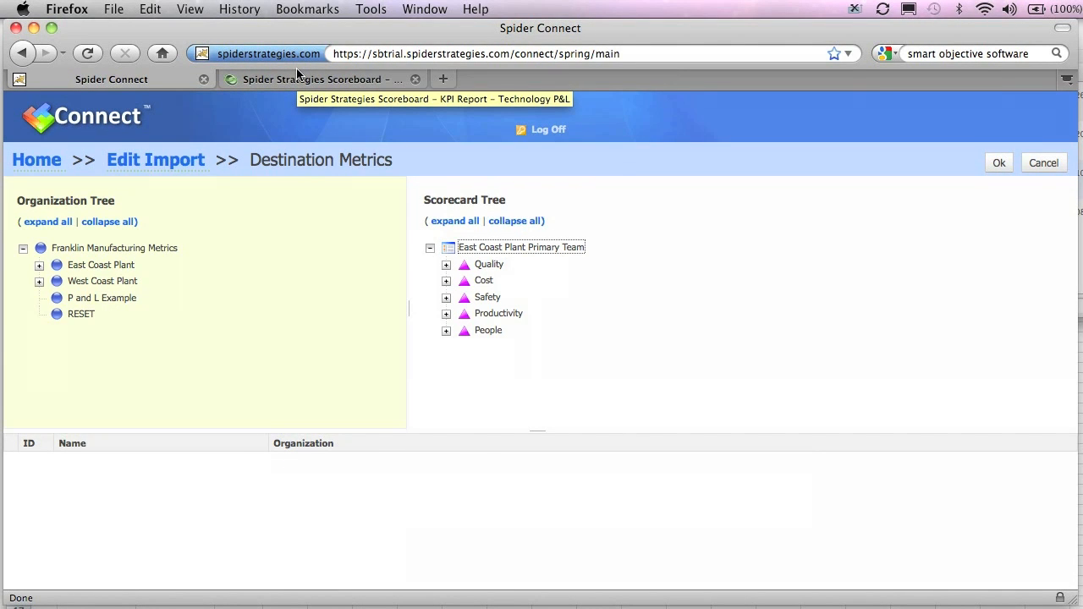
Switch to Scoreboard, examine the fully expanded Technology P&L and East Coast Plant Primary Team scorecard trees, and return to Spider Connect
click(298, 78)
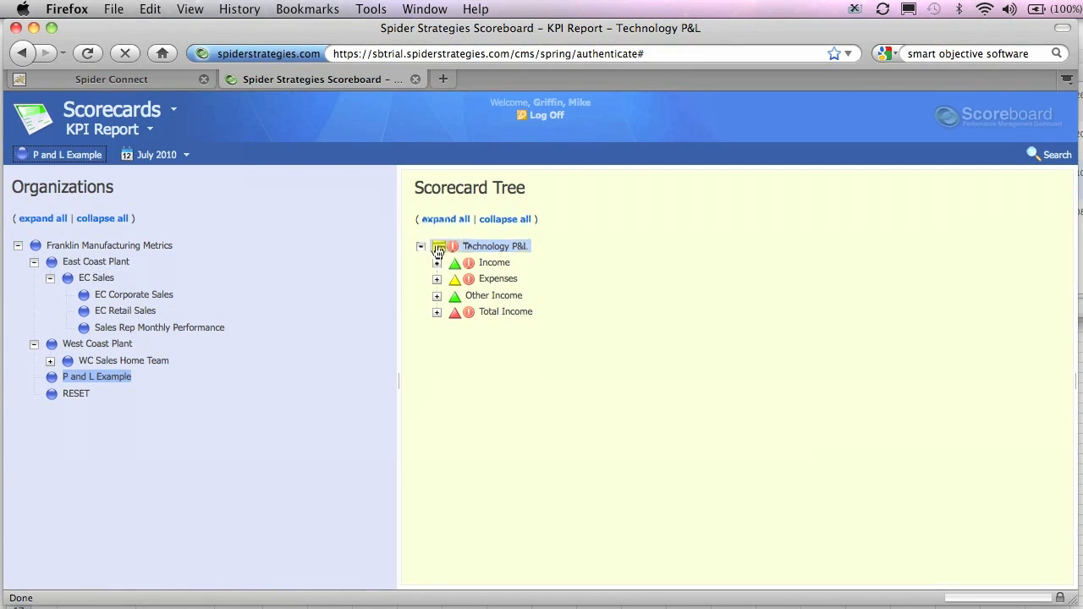
click(457, 221)
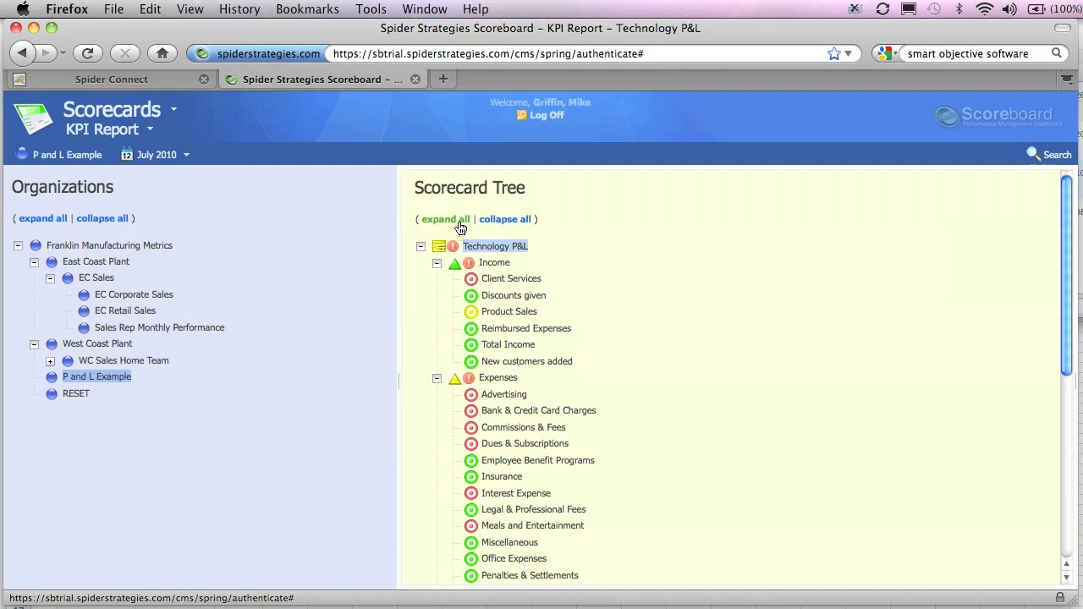
click(112, 264)
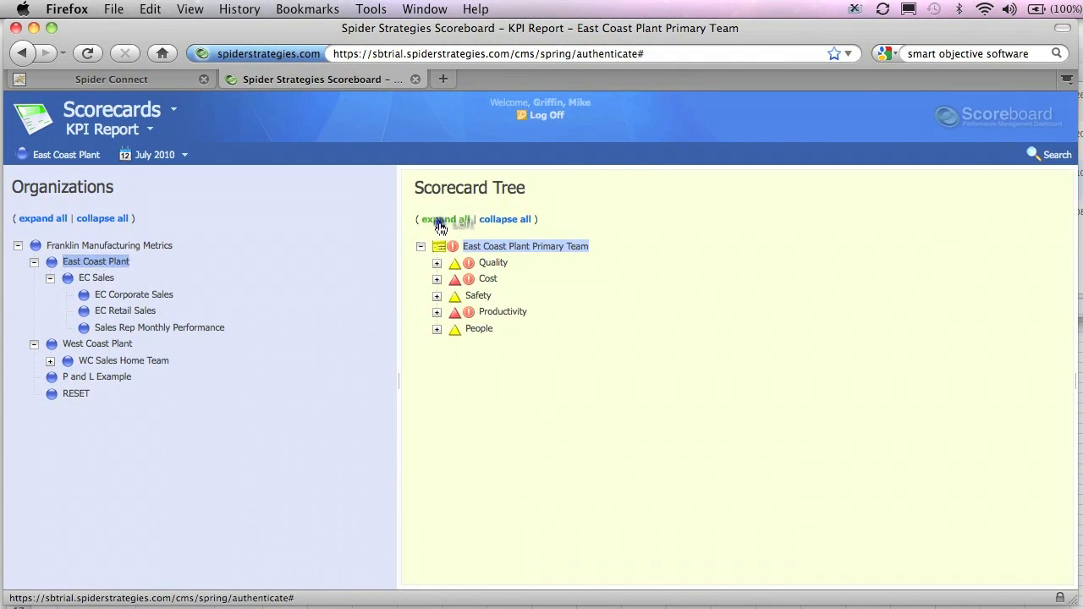
click(440, 222)
click(142, 78)
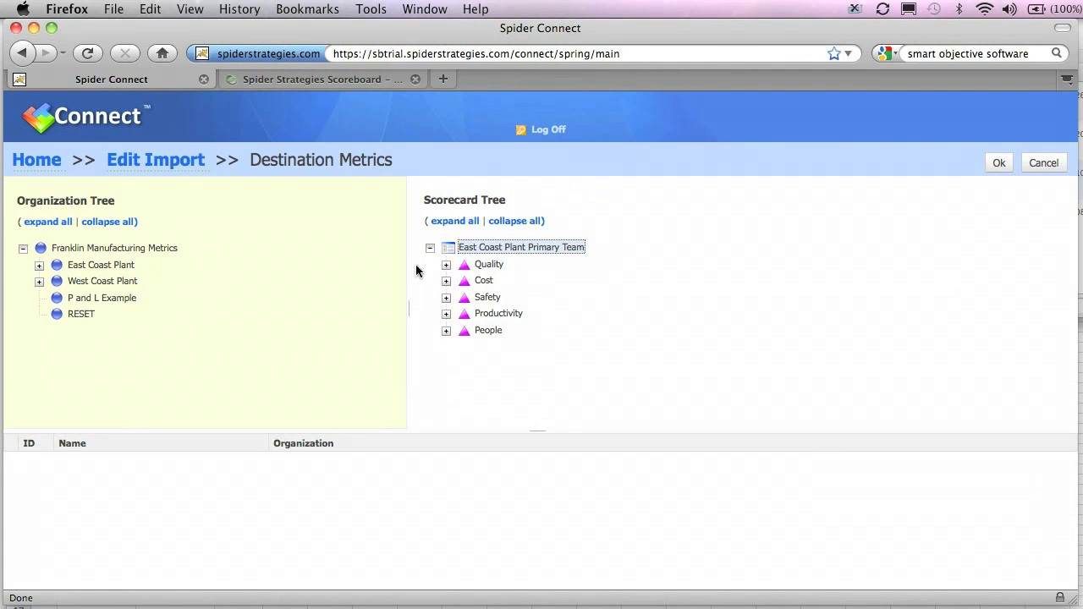
Add internal manufacturing defects and all other East Coast Plant Primary Team metrics as destination metrics, and accept the selection
click(446, 264)
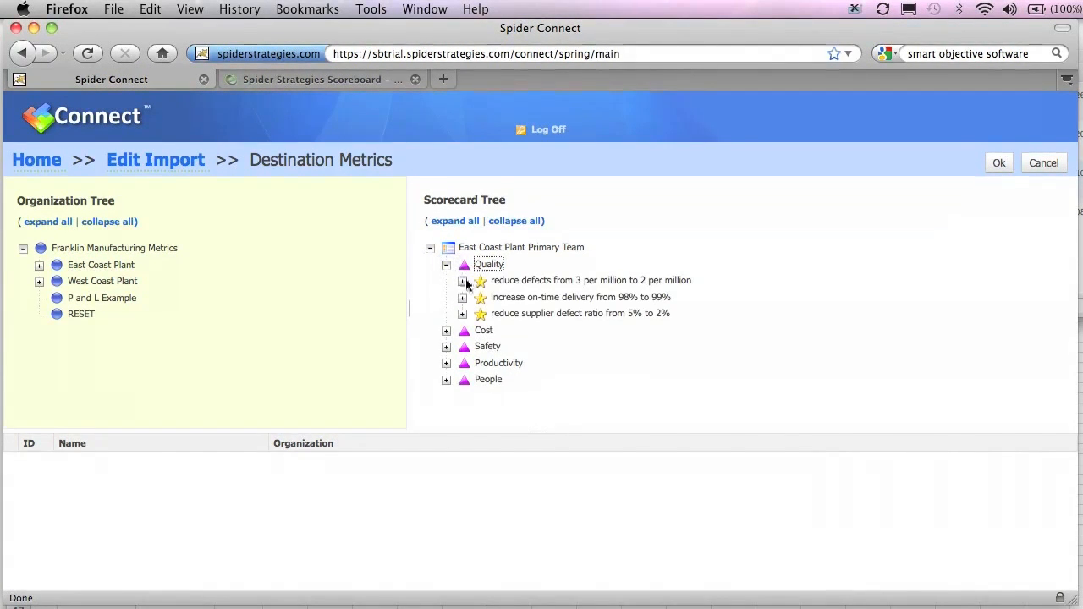
click(464, 282)
click(555, 296)
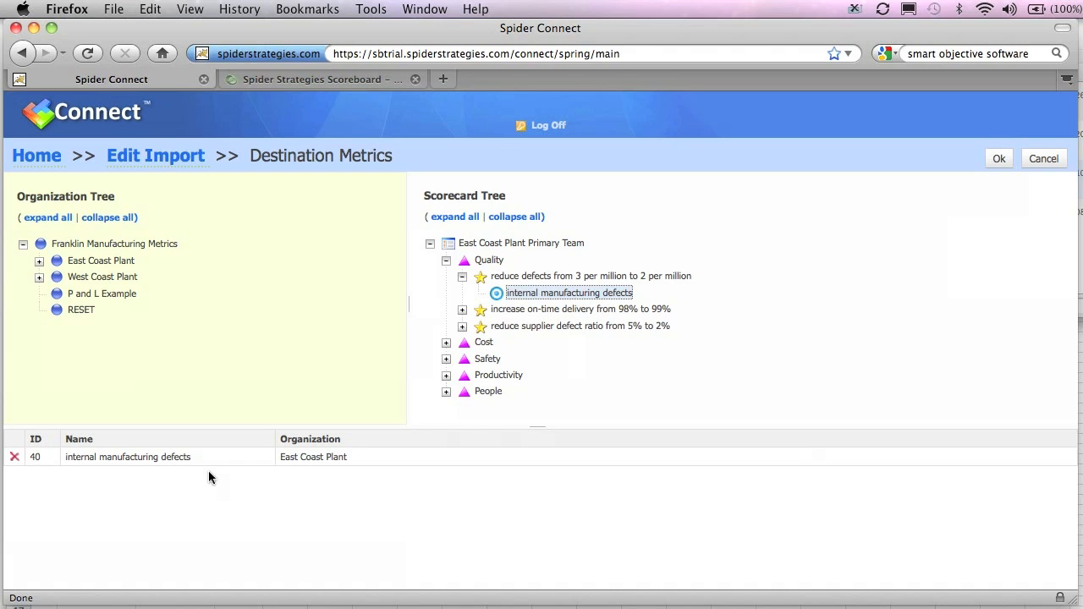
click(479, 244)
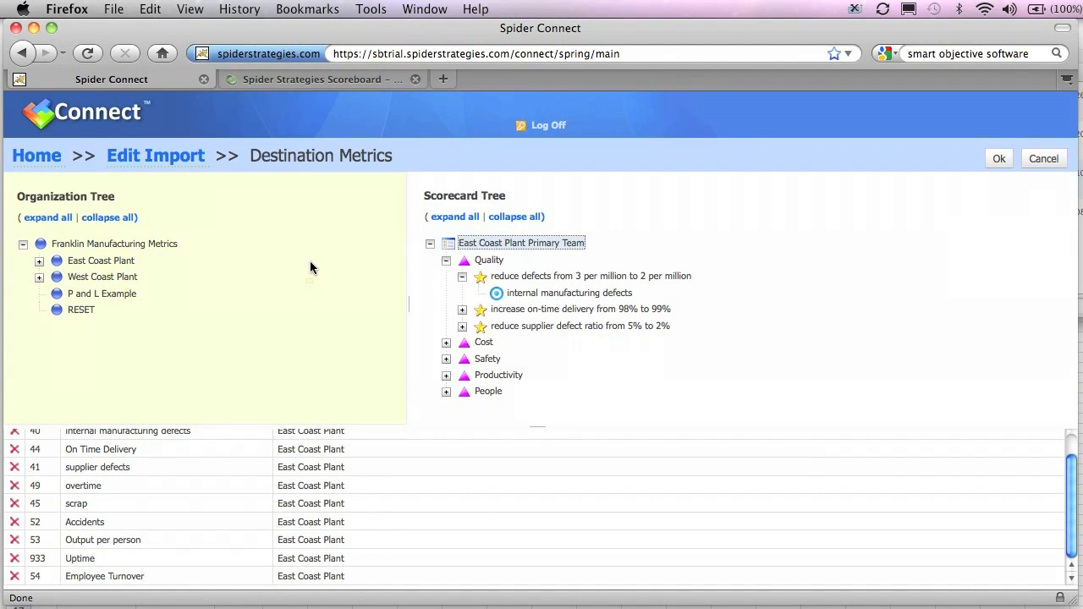
click(998, 159)
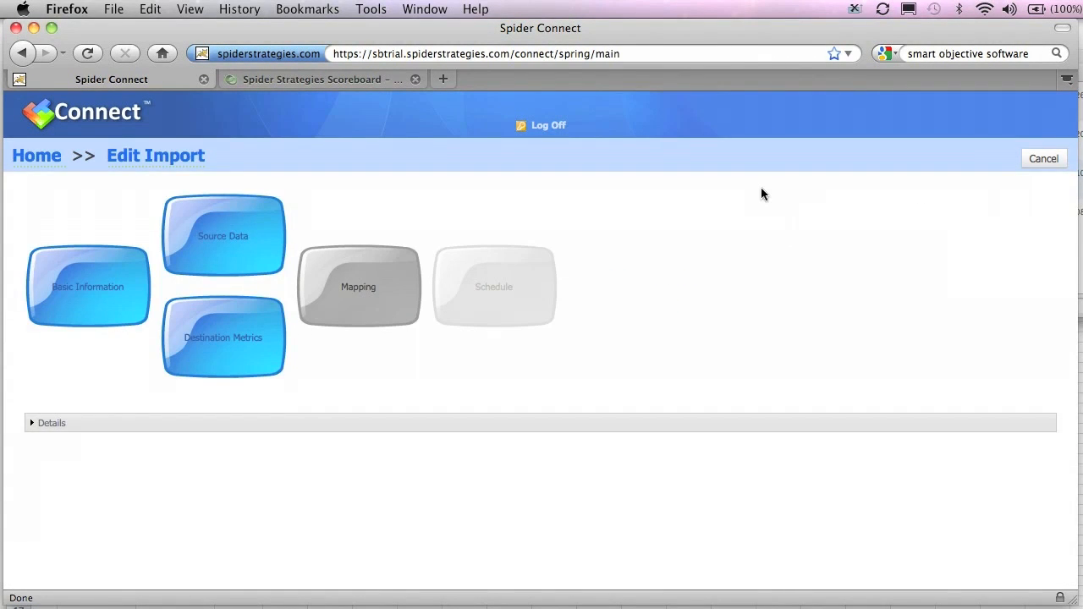
Review and accept the automatic mapping of source data to the East Coast Plant metrics, and save the import
click(370, 288)
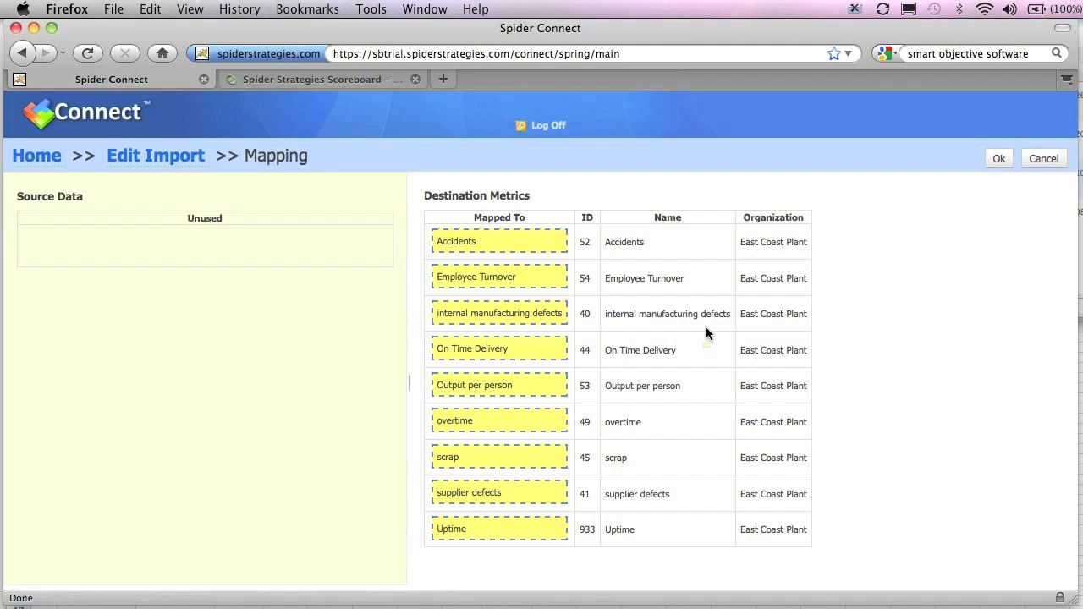
click(1002, 162)
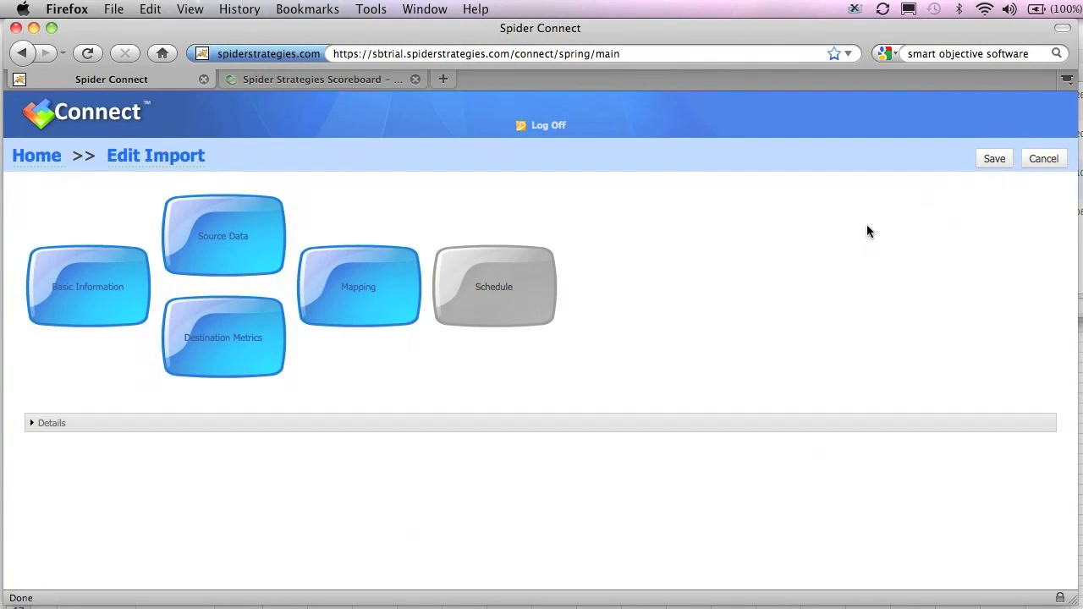
click(987, 159)
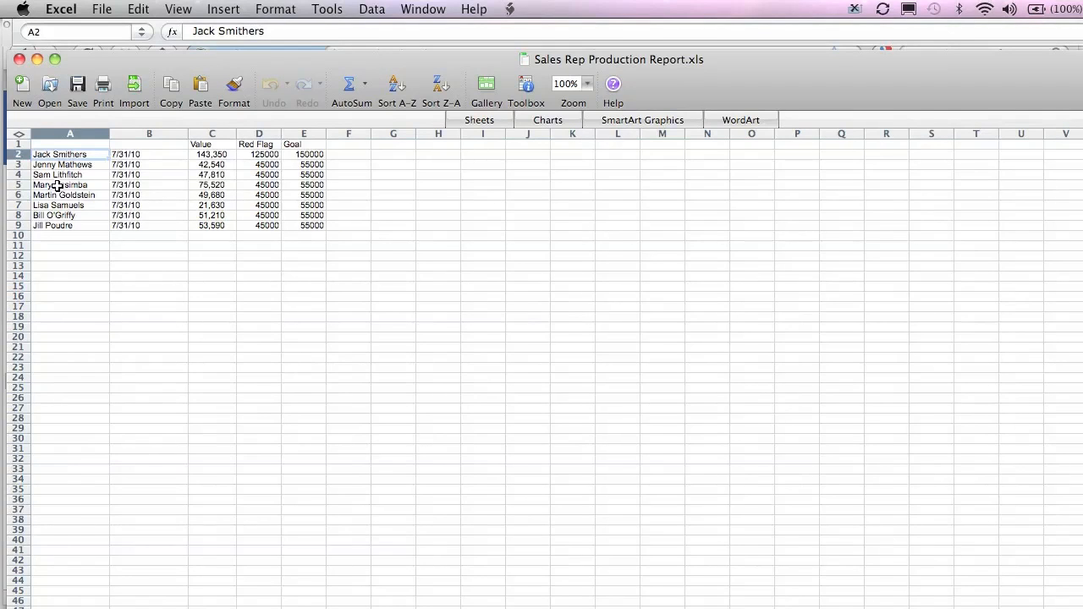
In Excel's Sales Rep Production Report.xls, change the headers in D1 and E1 to Threshold and save the workbook
click(258, 144)
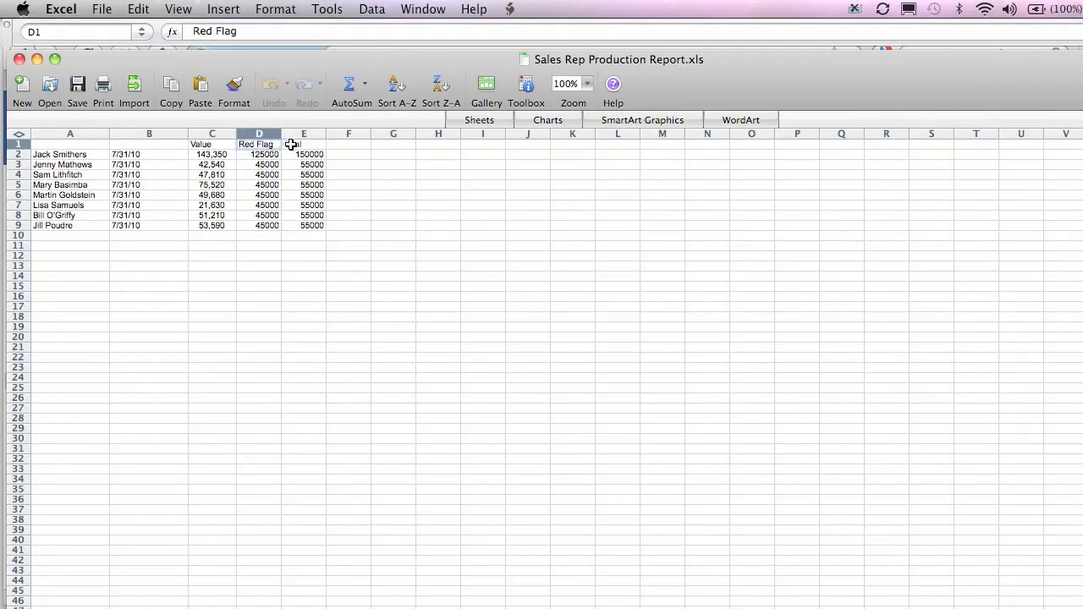
click(291, 145)
click(247, 144)
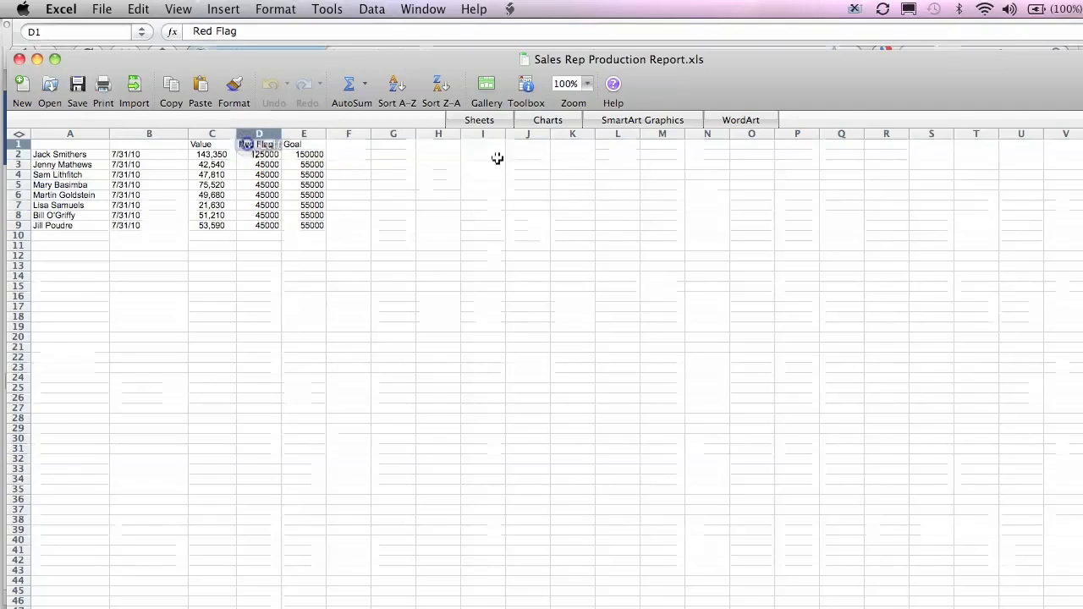
text(Th)
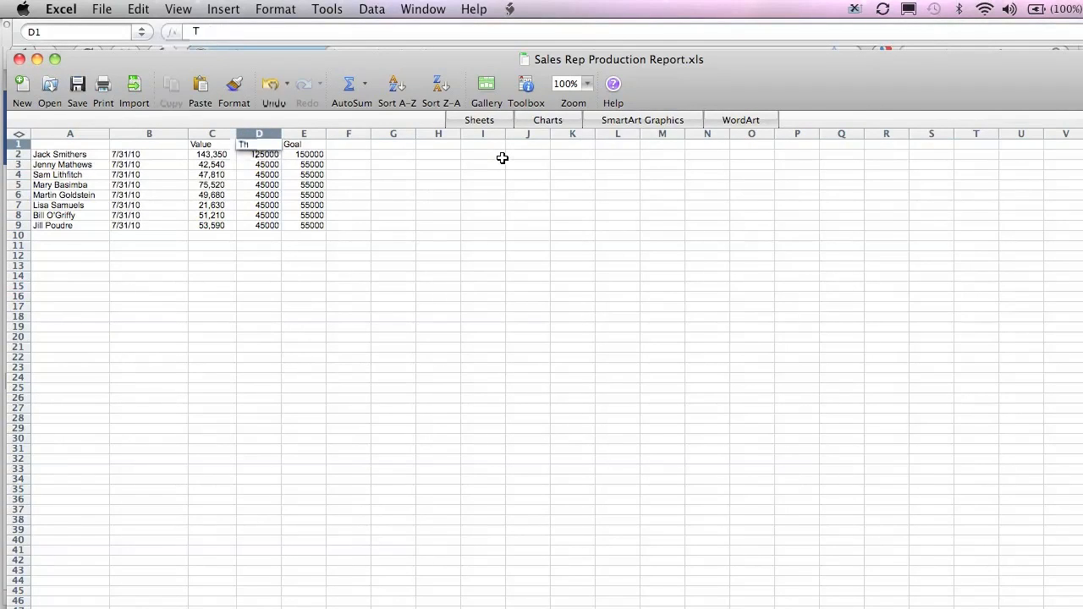
text(reshold)
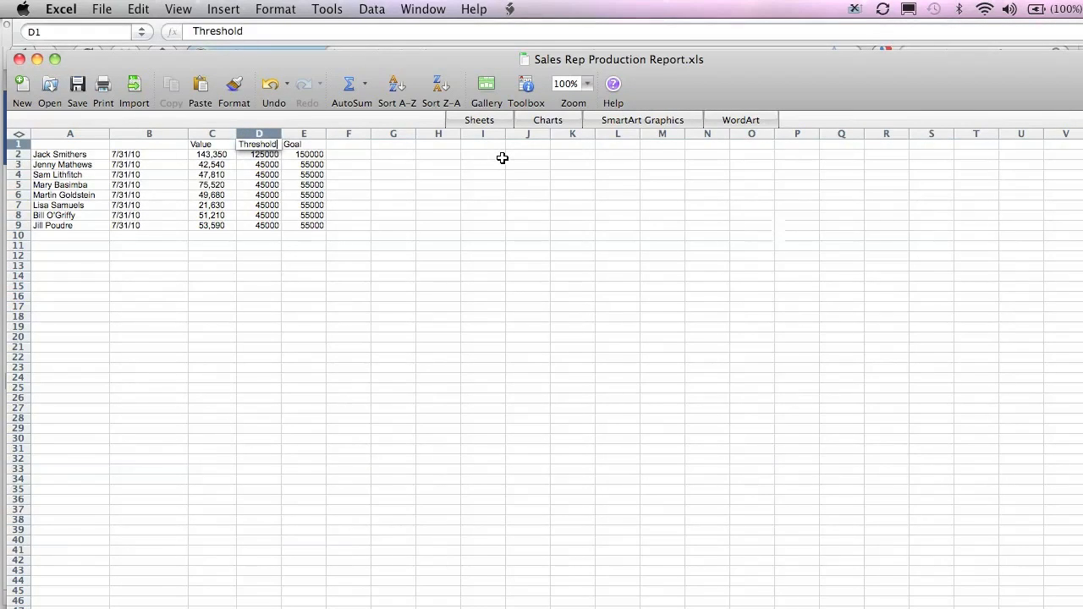
key(Tab)
text(Threshold)
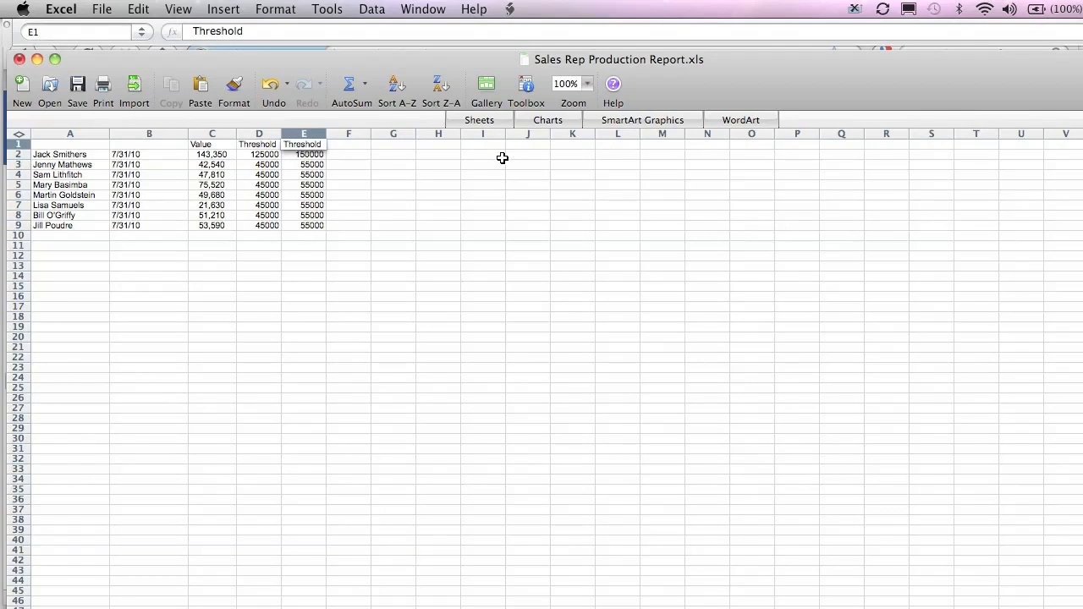
key(Return)
key(Up)
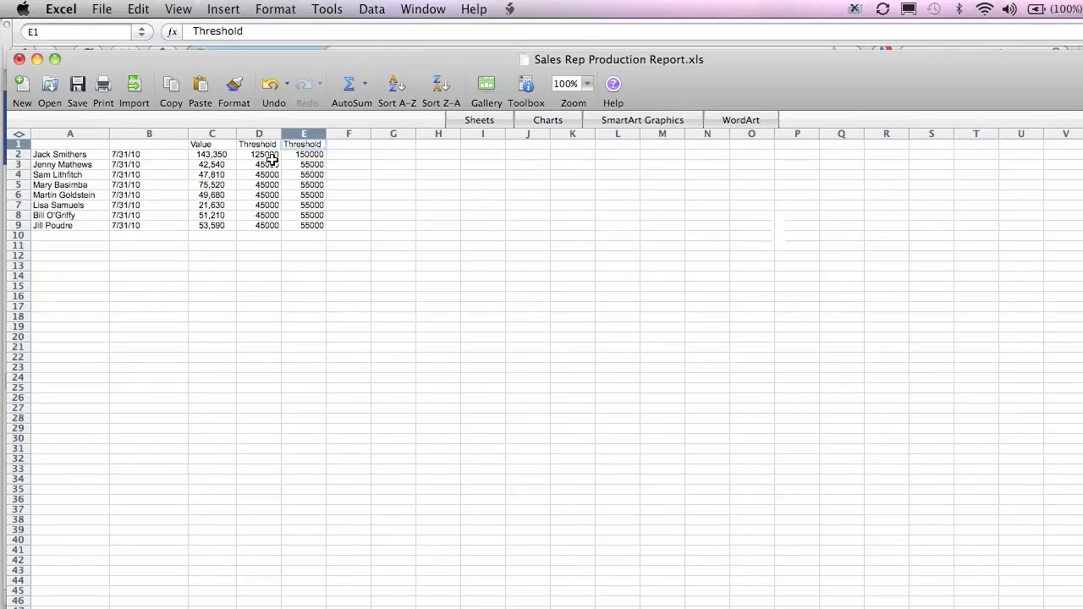
click(75, 90)
Bring up Production_Measures.xls and examine its metric names in column A and date headers in row 1
click(424, 9)
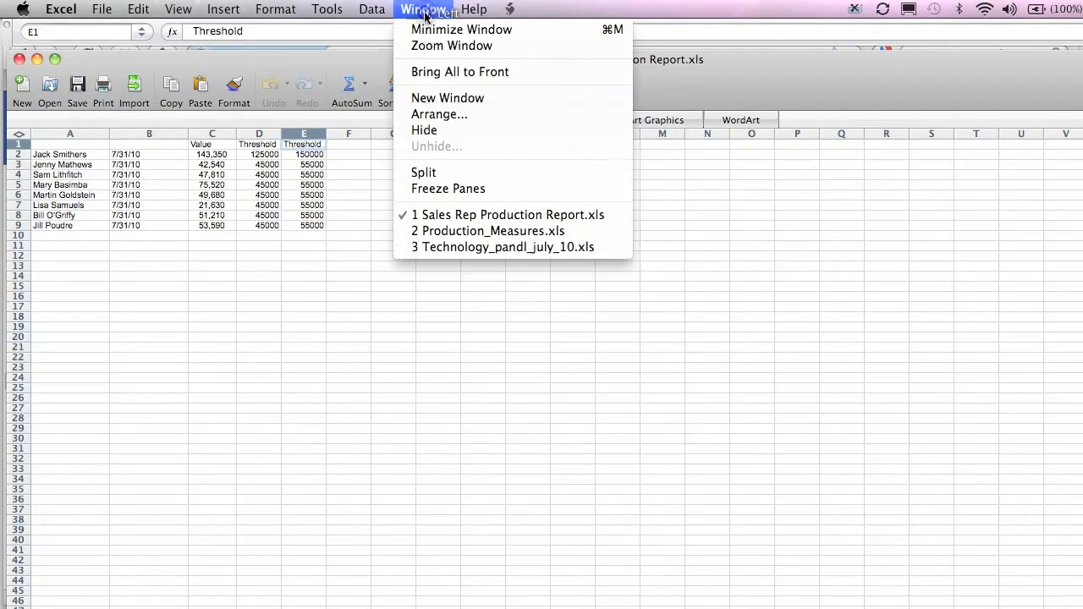
click(472, 231)
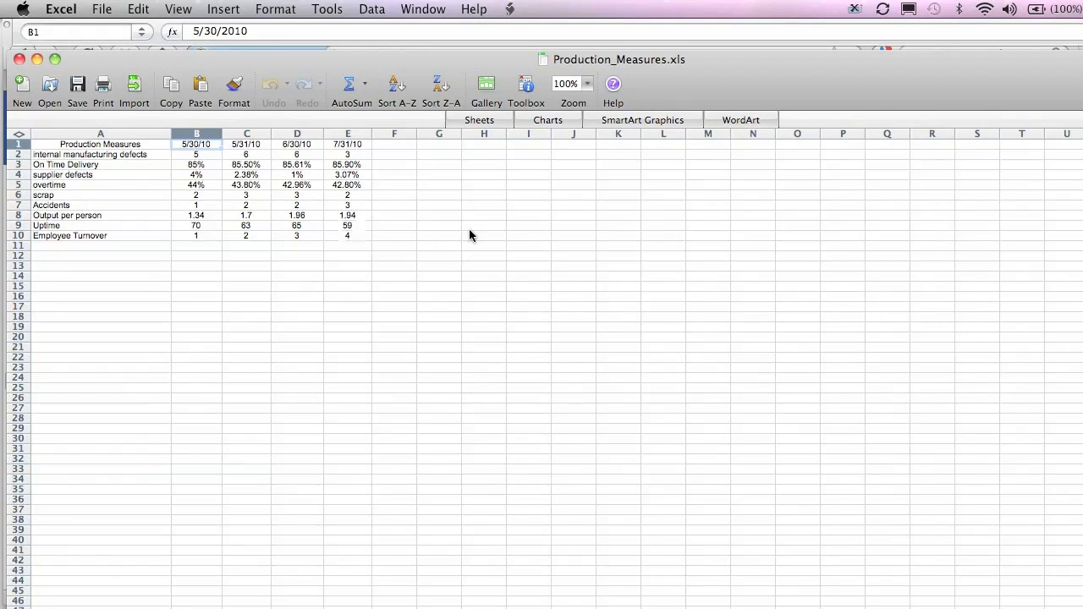
click(89, 154)
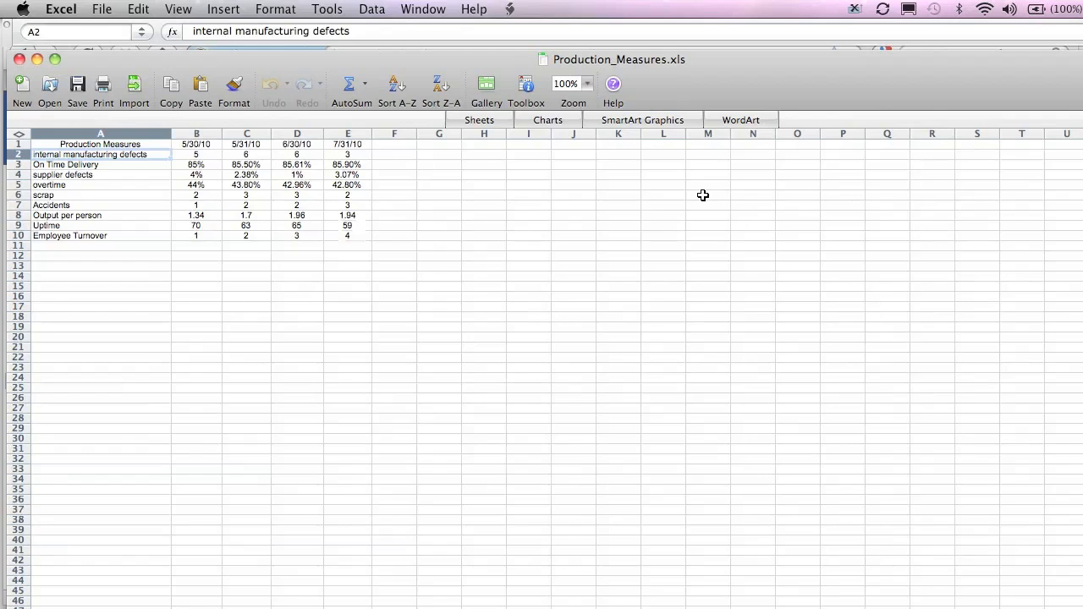
click(196, 143)
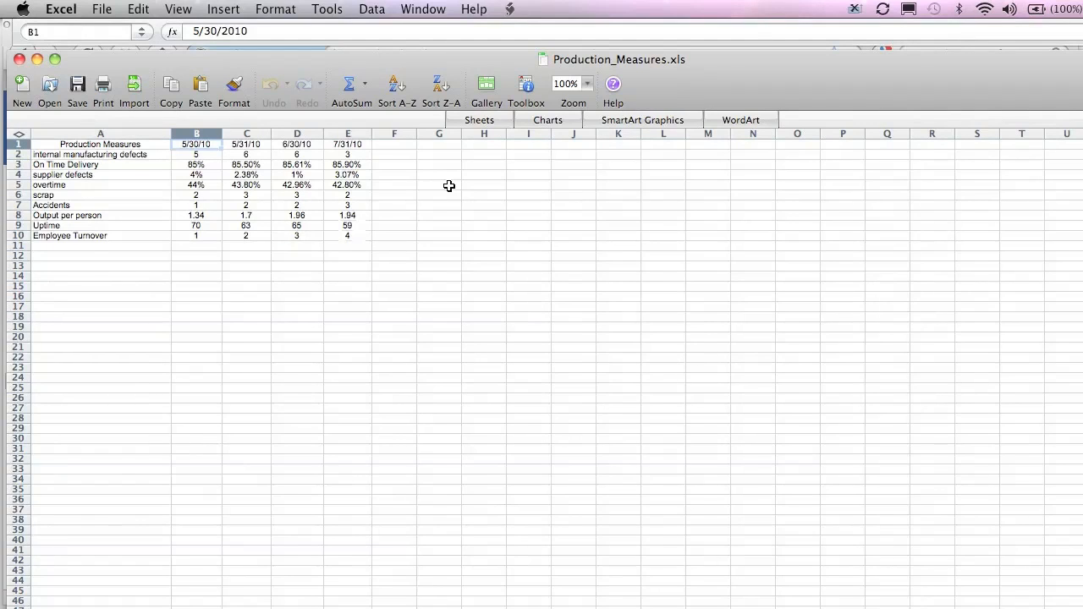
Bring up Technology_pandl_july_10.xls and examine its date in A3 and the Client Services total in B7
click(423, 8)
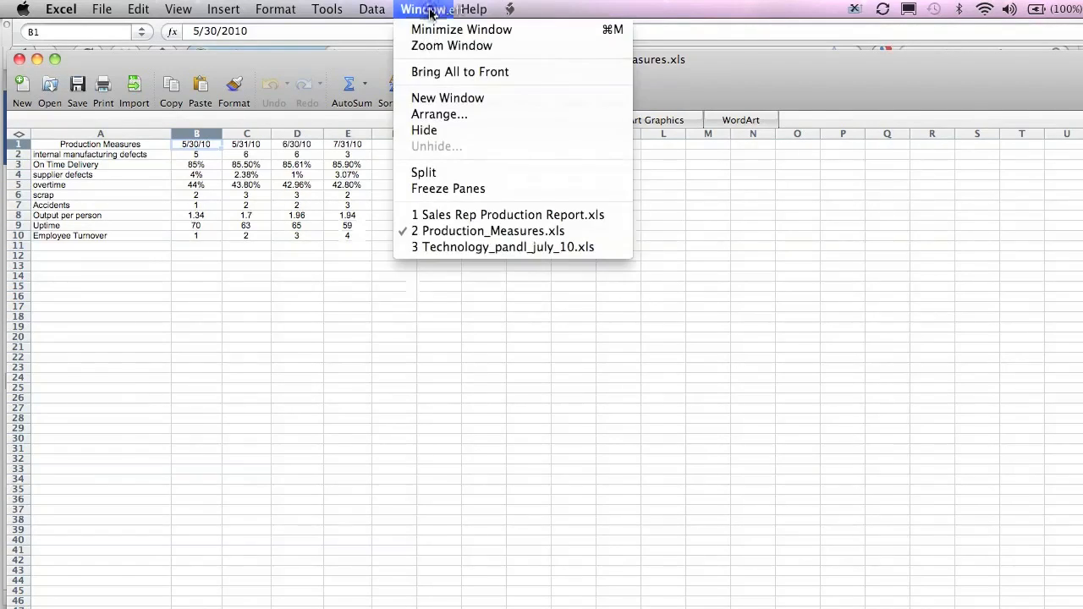
click(480, 251)
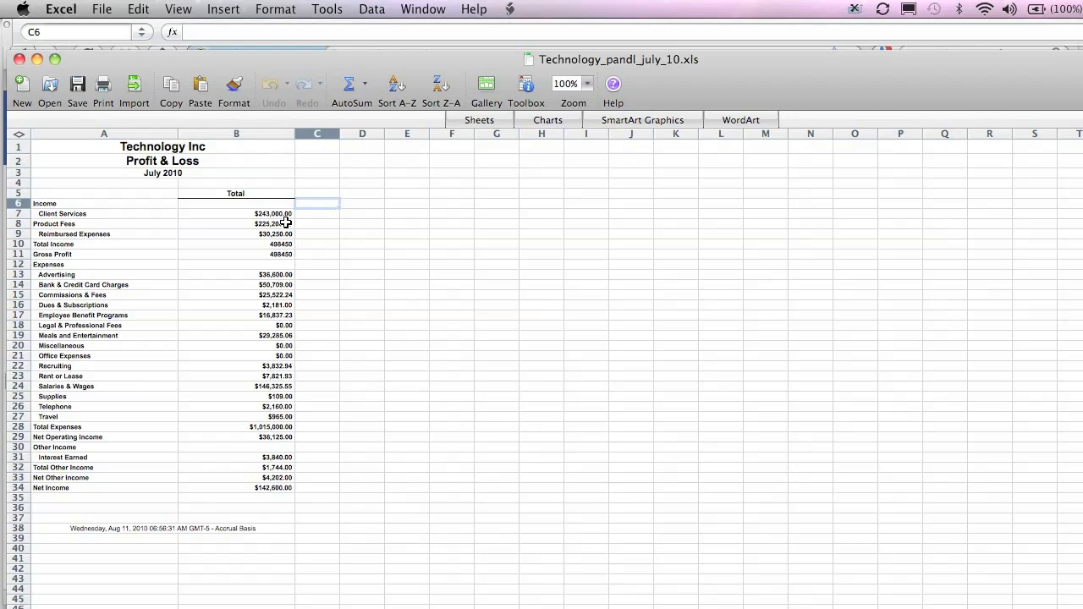
click(201, 174)
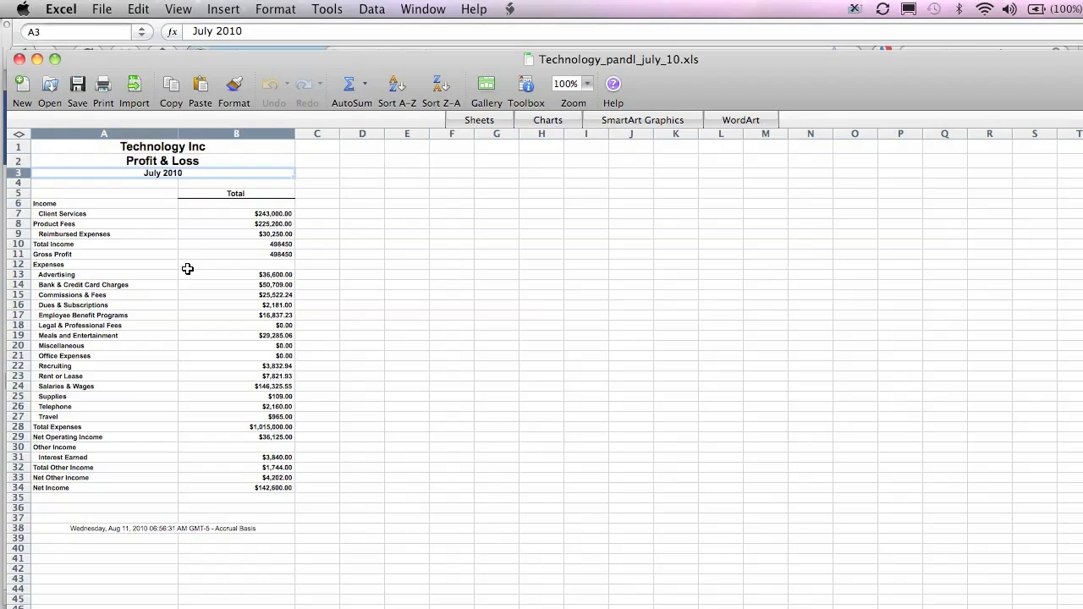
click(259, 214)
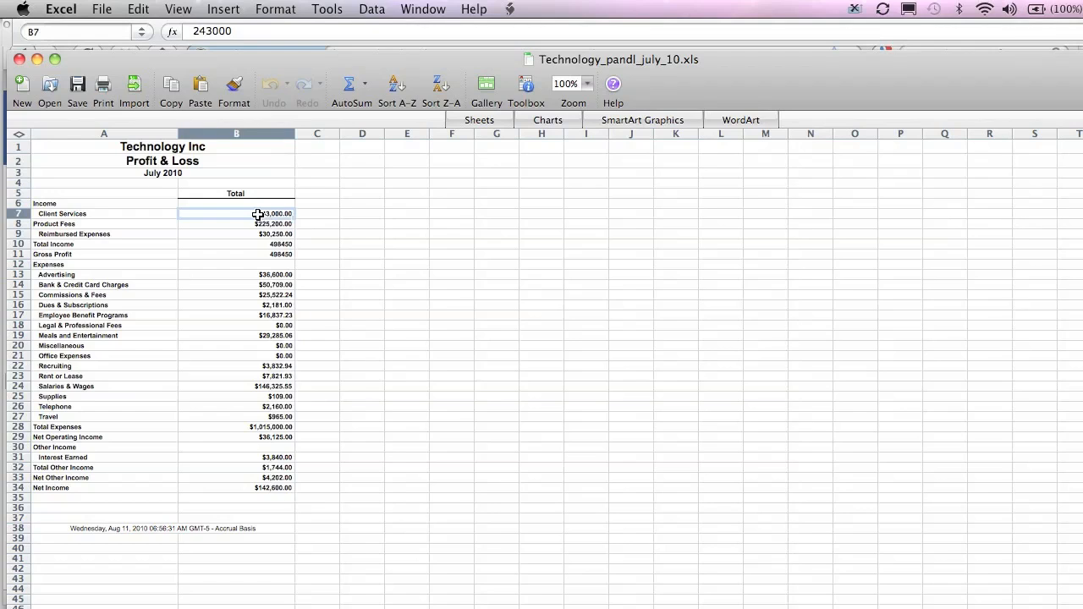
click(313, 214)
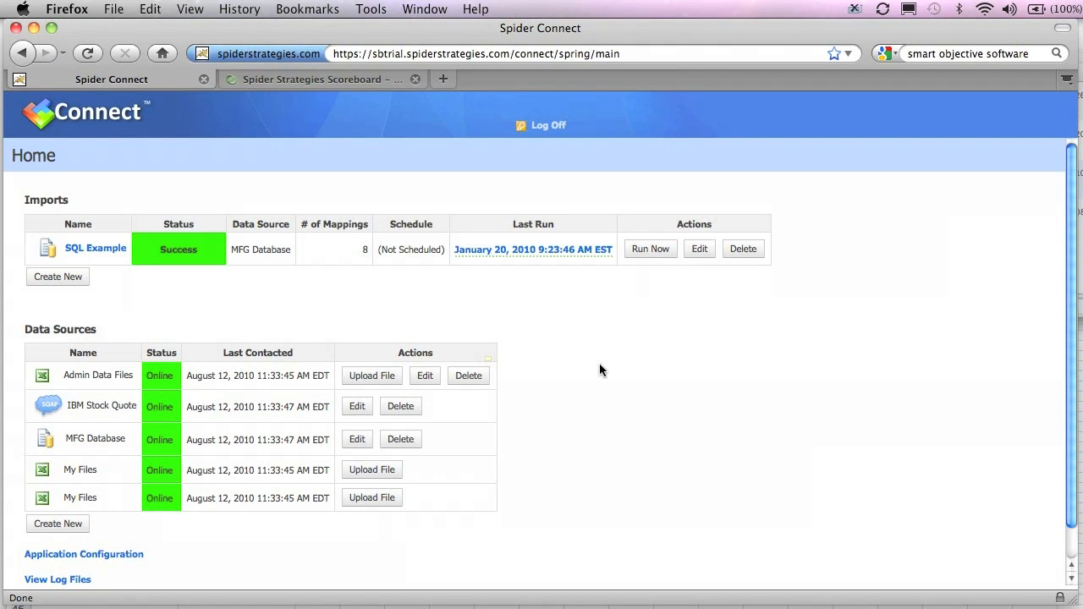
Switch to Spider Connect and create a new import named Thresholds and Values
click(58, 277)
click(60, 277)
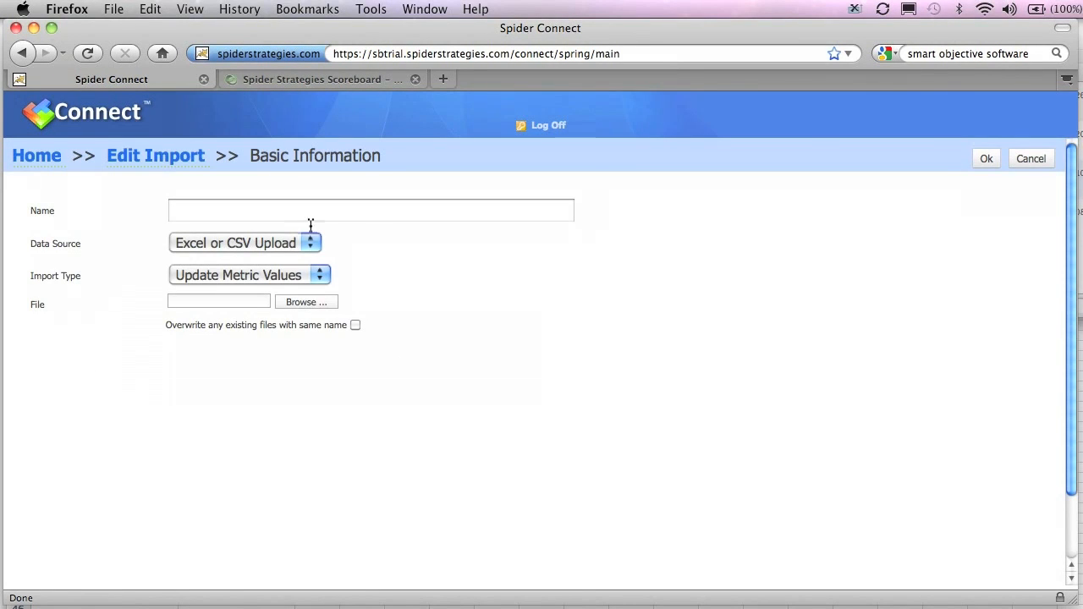
click(364, 217)
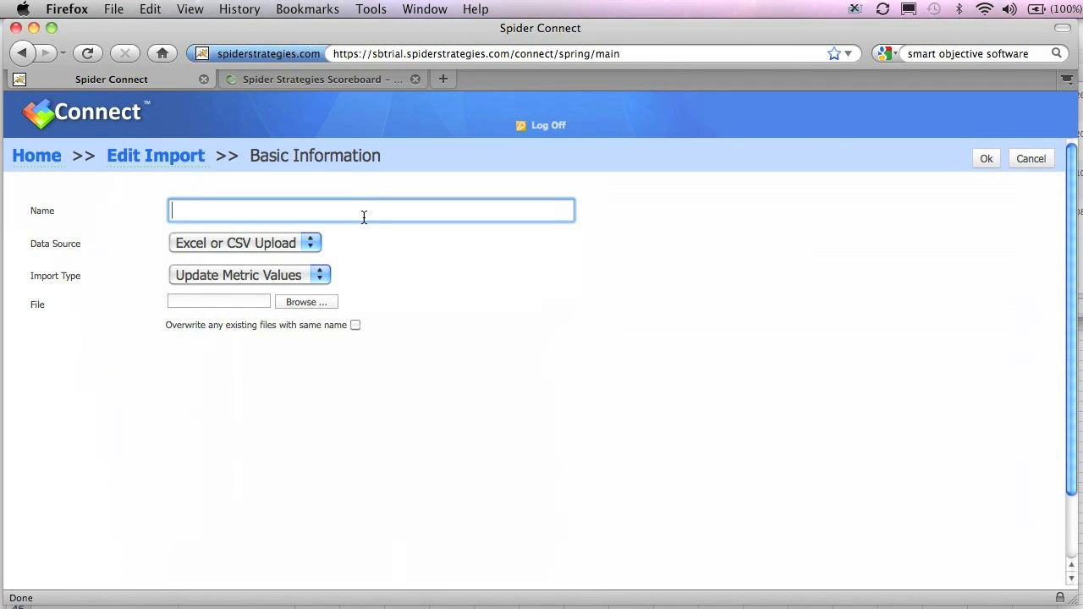
text(Thresholds and Values)
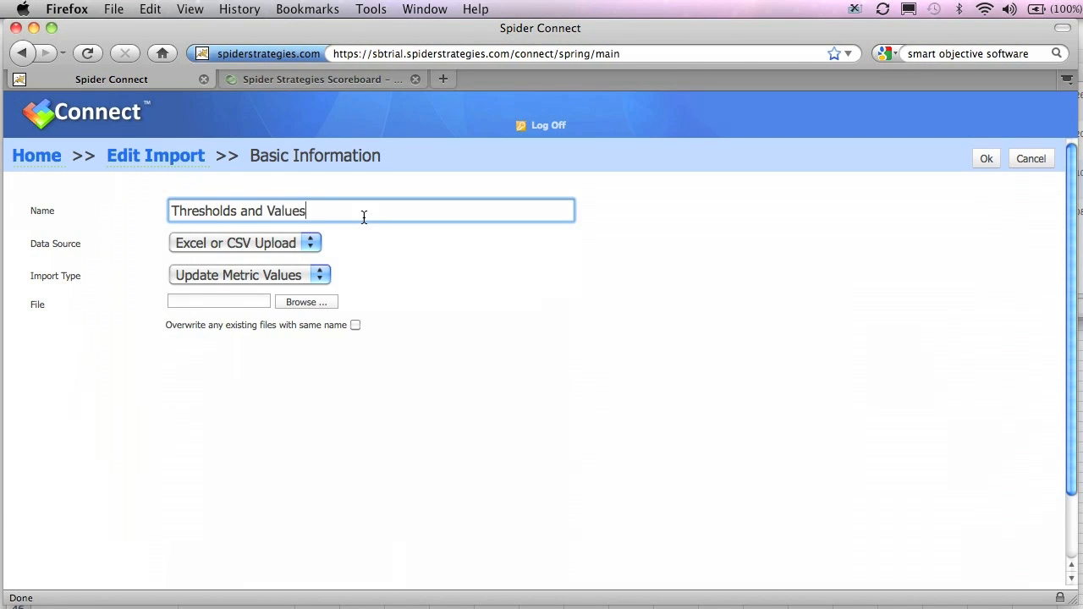
Choose Sales Rep Production Report.xls as the import's source file, overwriting any existing file with the same name, and accept the basic information
click(314, 303)
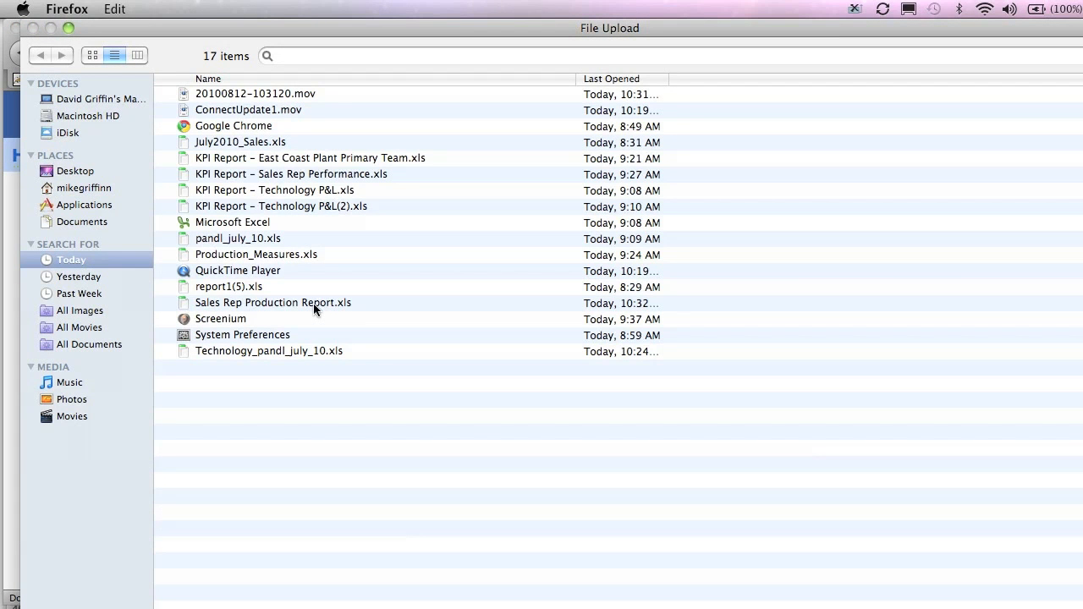
click(279, 307)
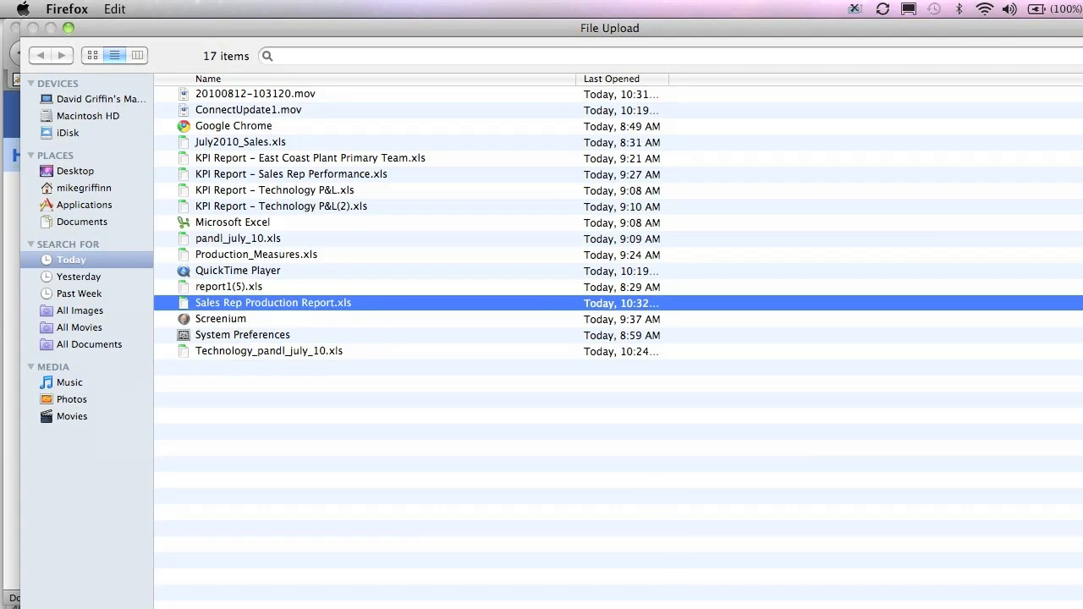
key(Return)
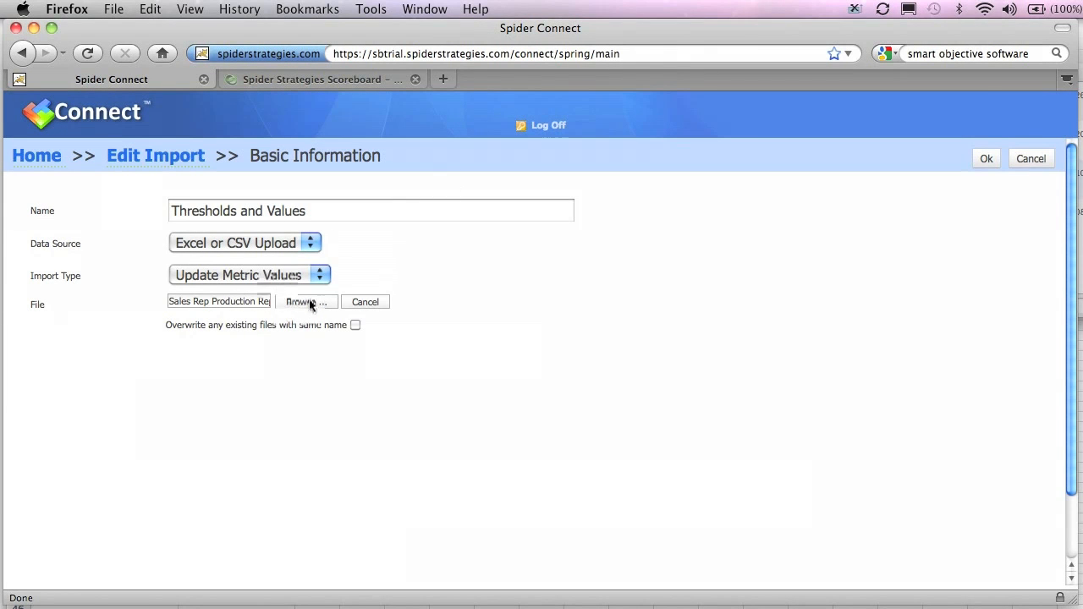
click(356, 325)
click(984, 159)
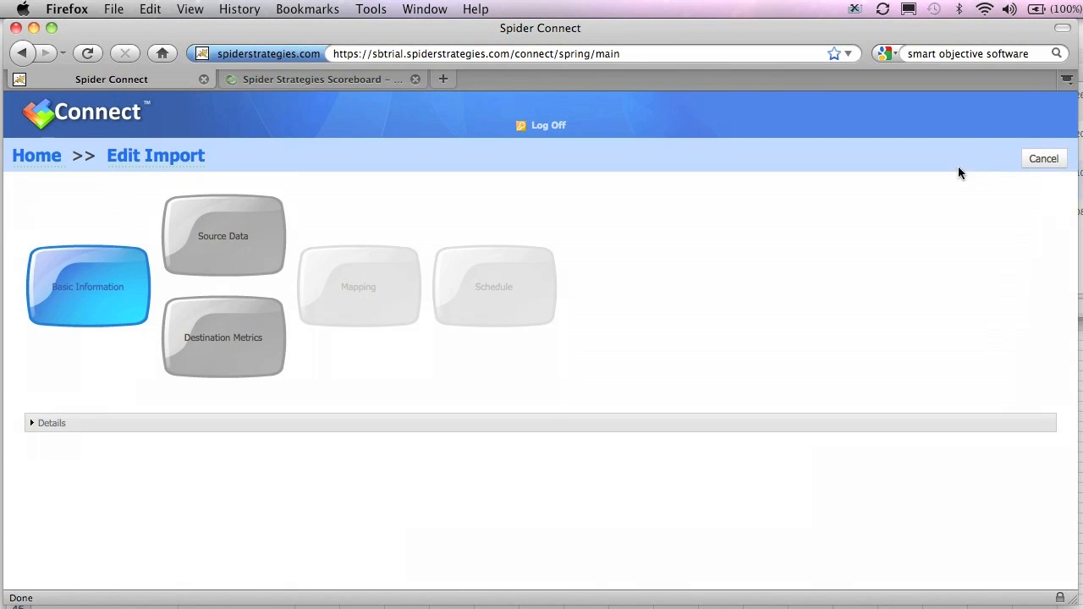
In the source data, assign Date to column B and Metric Id/Name to column A, and accept the layout
click(244, 233)
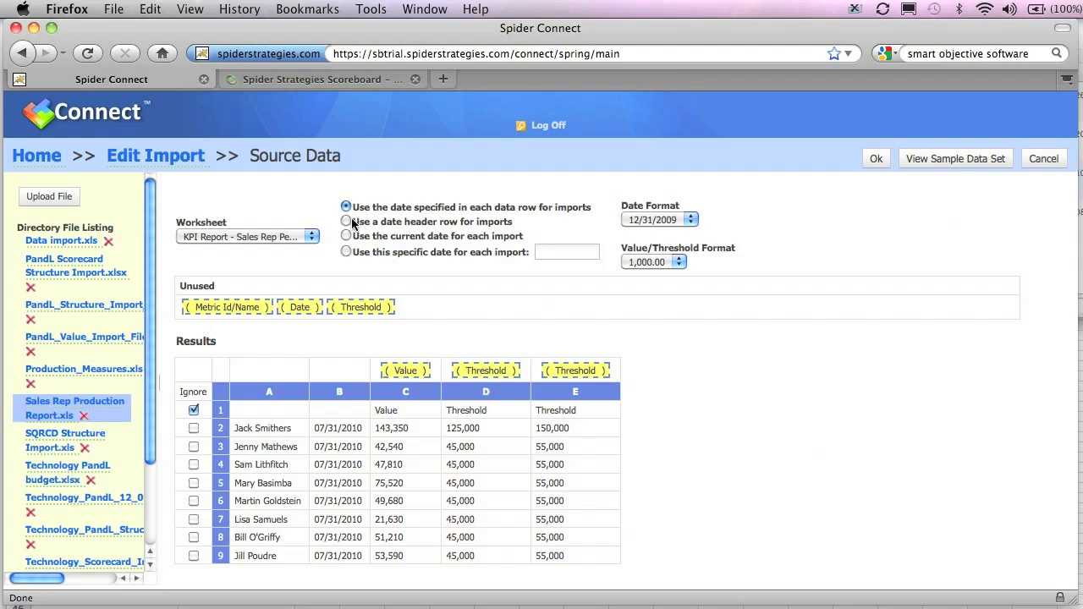
drag(302, 307, 337, 373)
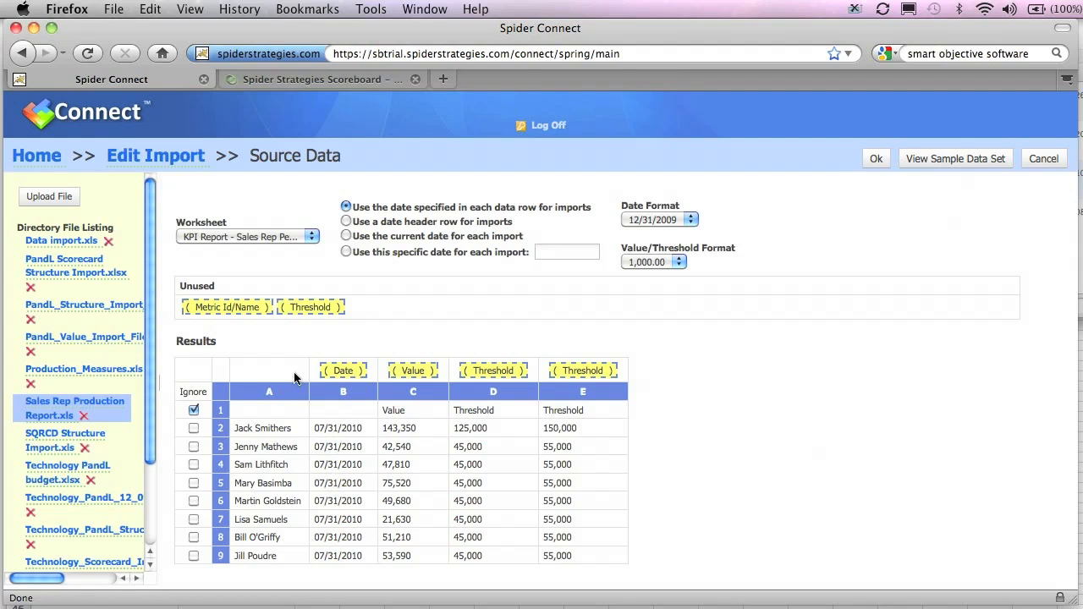
drag(229, 307, 268, 375)
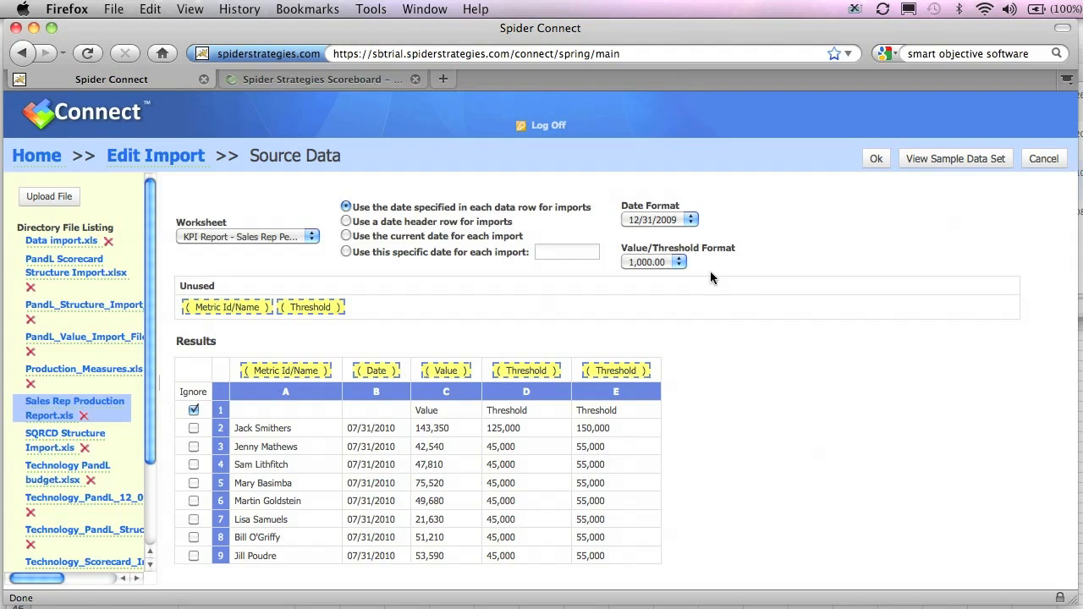
click(877, 164)
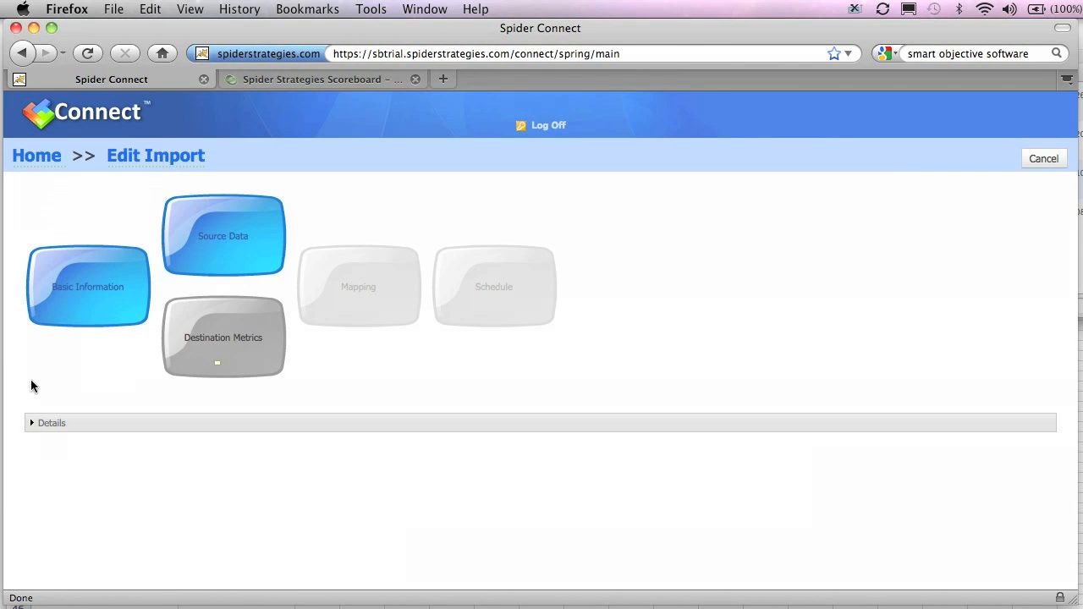
Add all metrics of the Sales Rep Performance scorecard, under East Coast Plant > EC Sales > Sales Rep Monthly Performance, as destination metrics
click(215, 351)
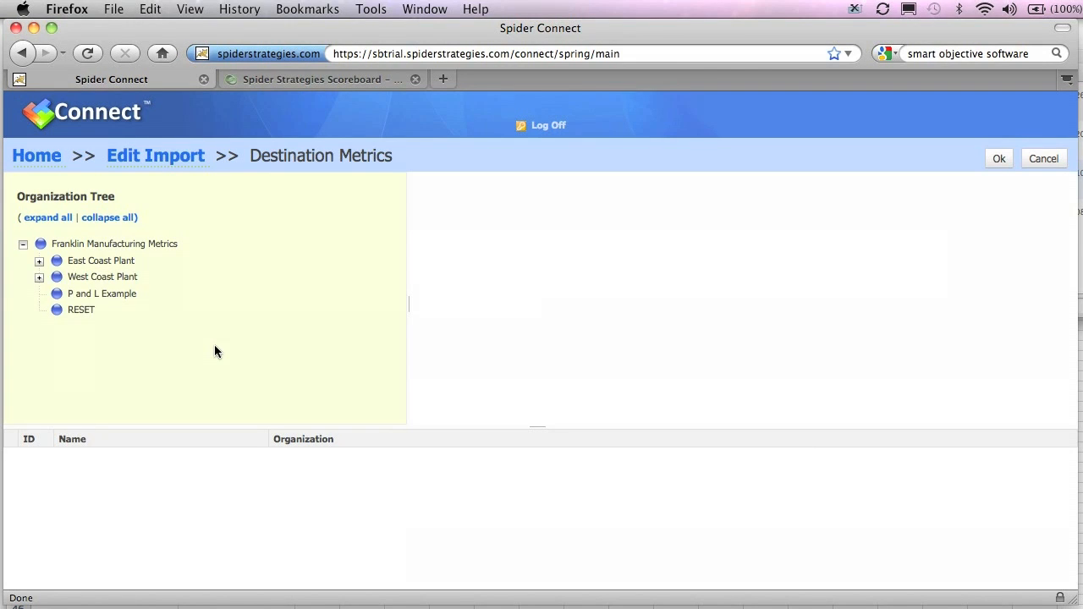
click(39, 261)
click(55, 278)
click(148, 327)
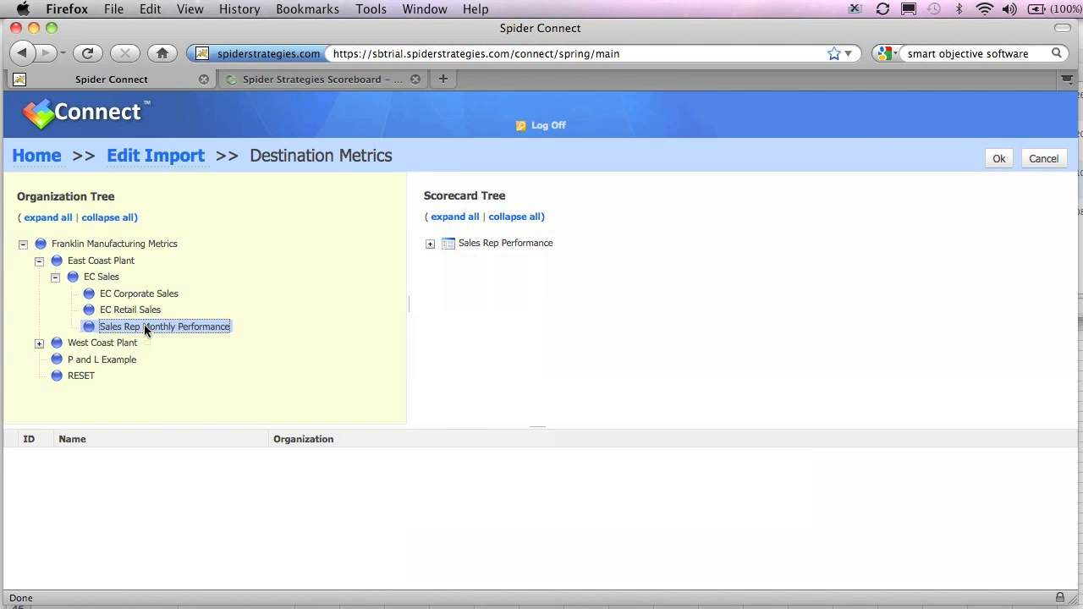
click(430, 244)
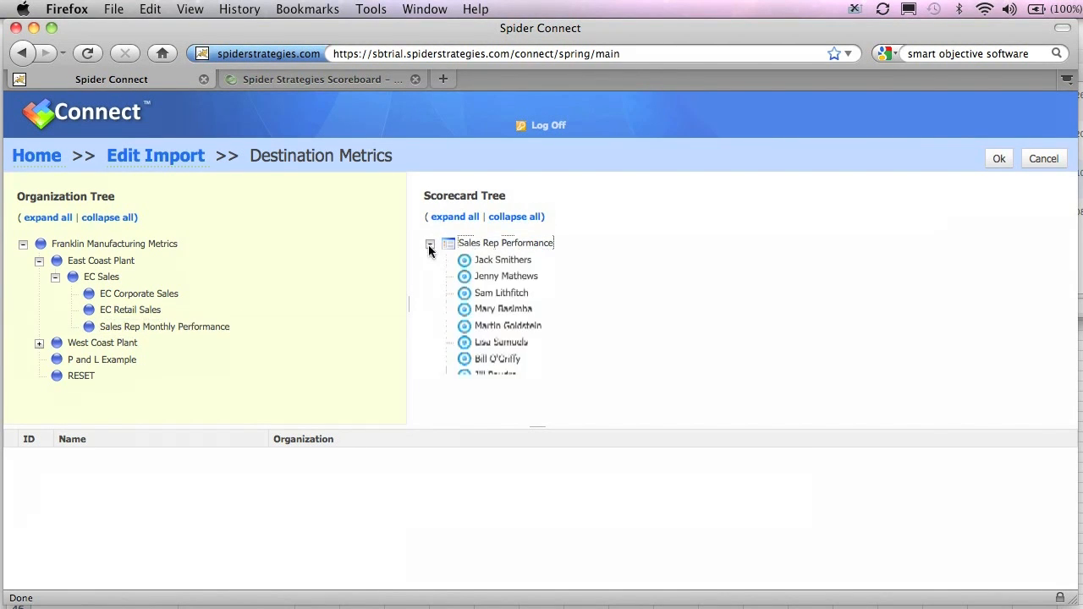
click(512, 243)
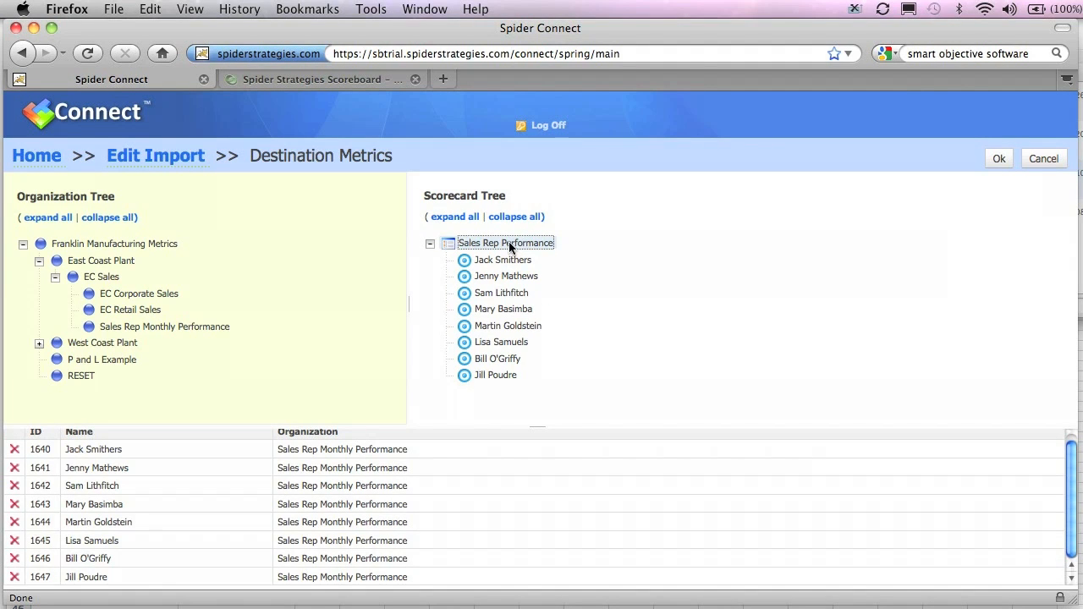
click(996, 161)
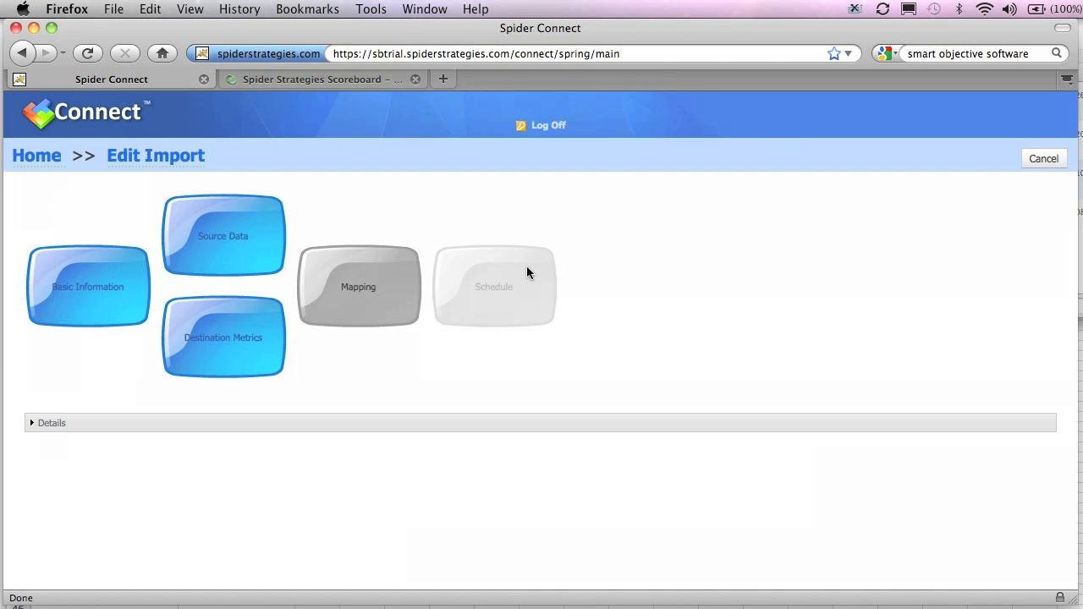
Accept the sales rep metric mappings and save the Thresholds and Values import without a schedule
click(359, 289)
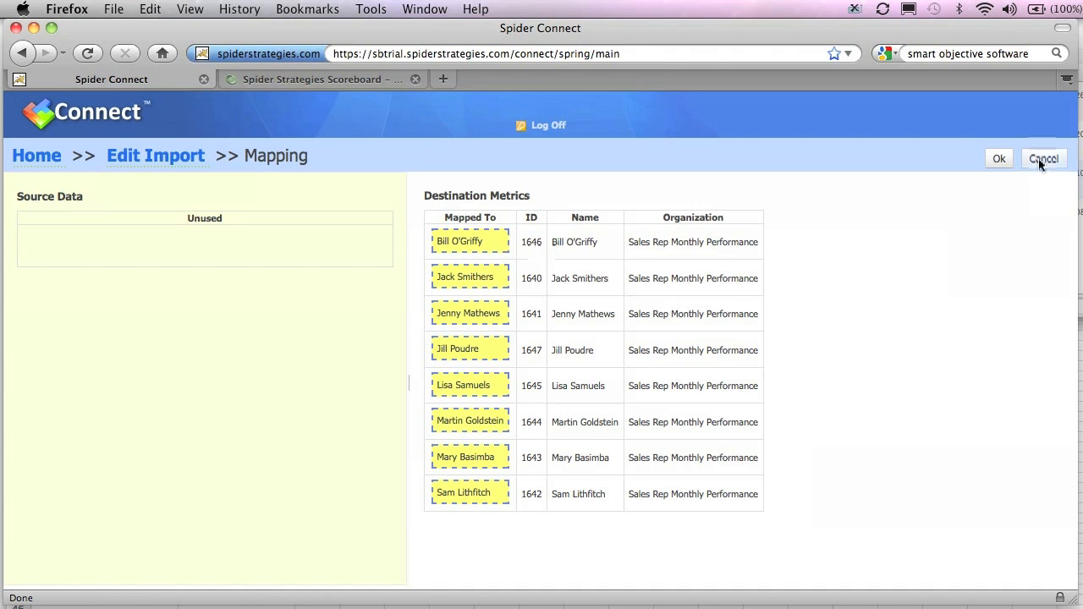
click(997, 159)
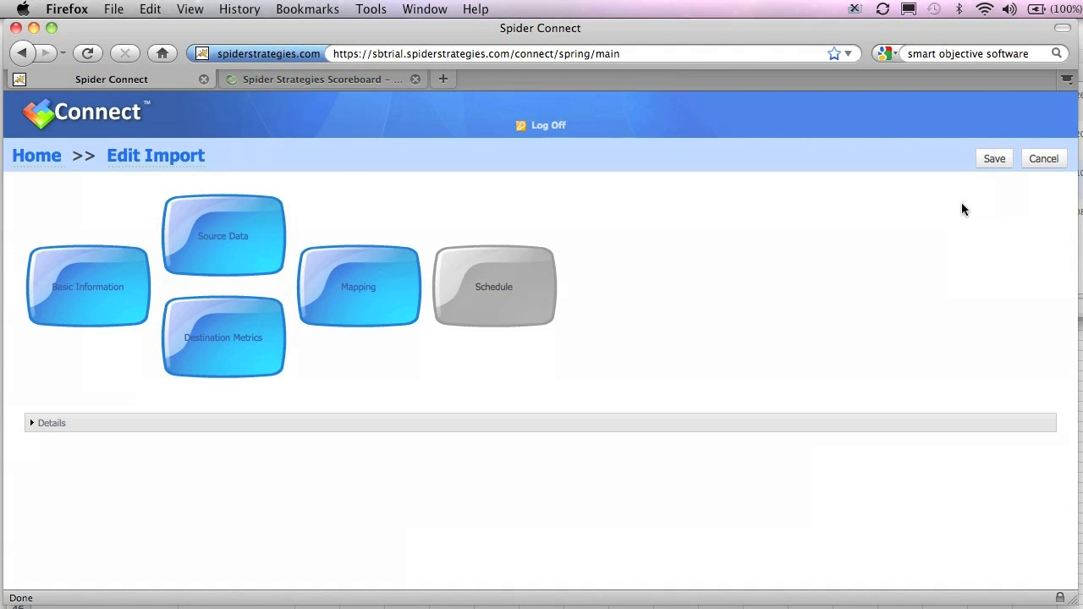
click(492, 290)
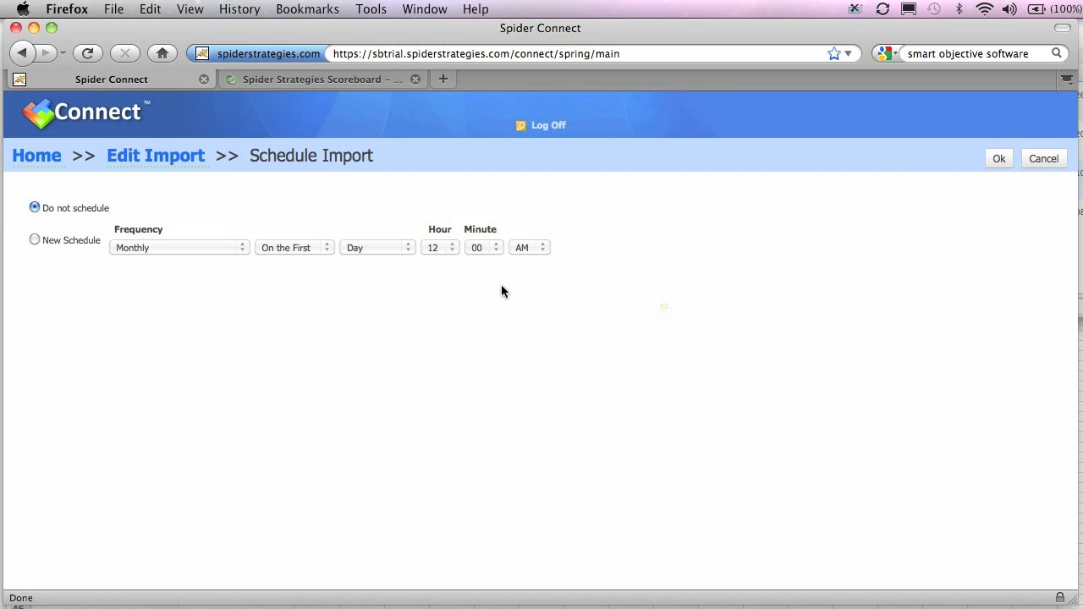
click(1046, 163)
click(992, 158)
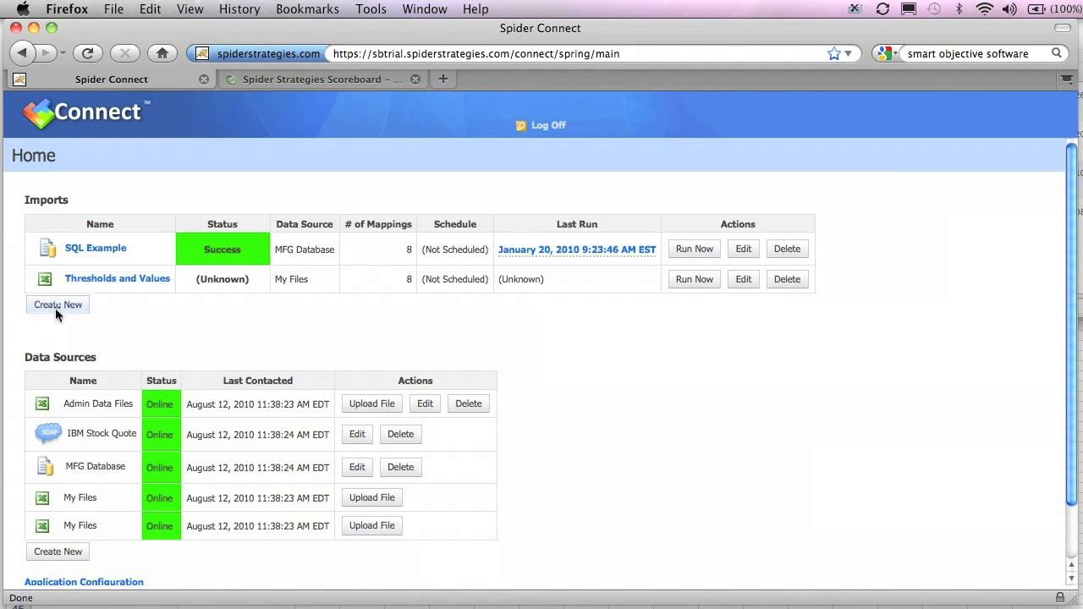
Create another import and name it Values with Date Row Header
click(55, 303)
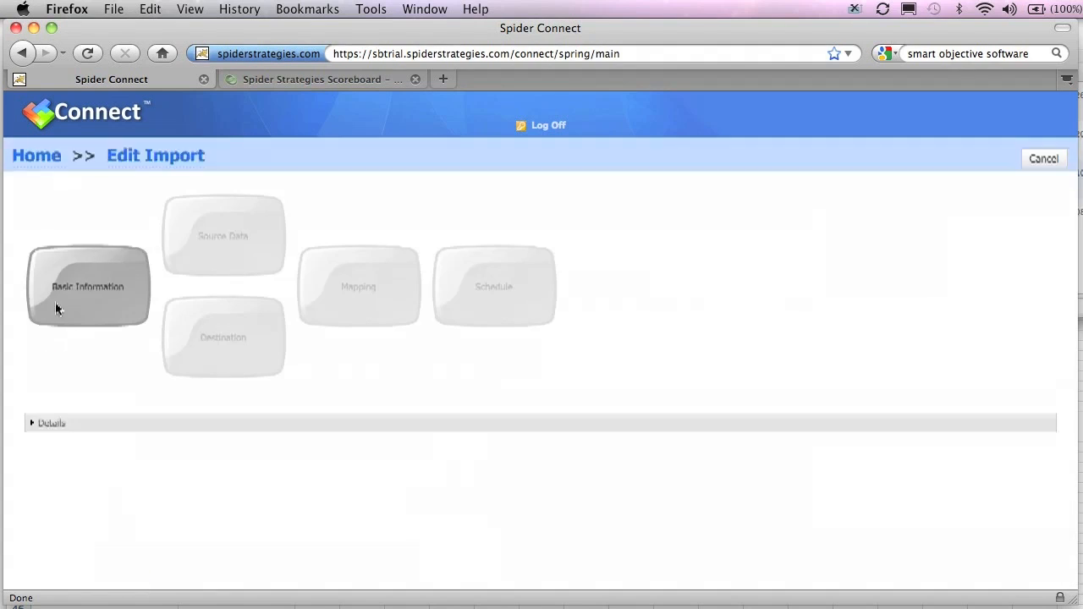
click(80, 293)
click(263, 211)
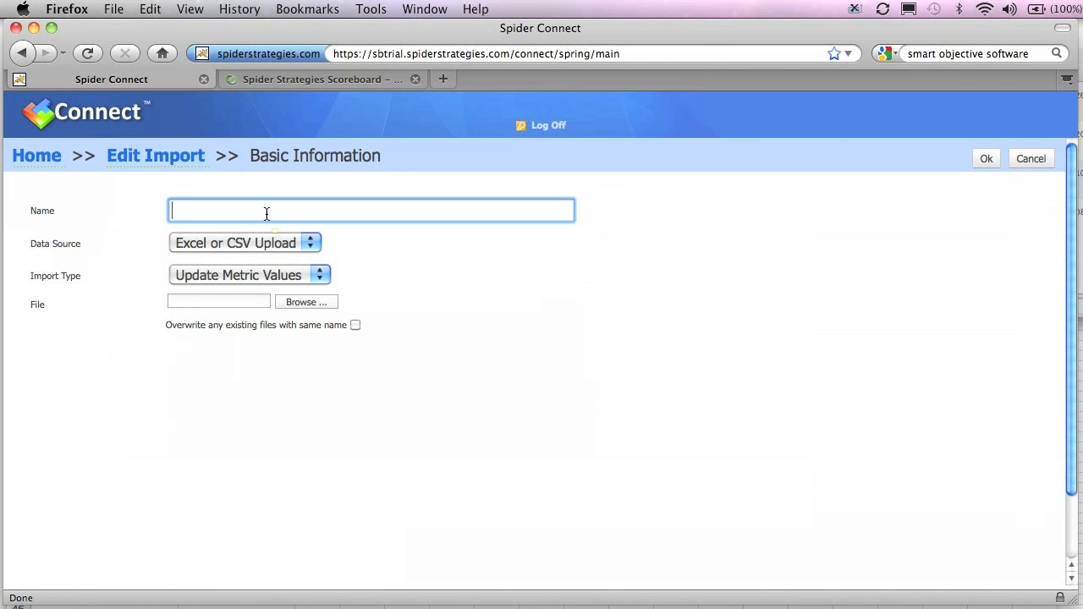
text(Values with Date Row H)
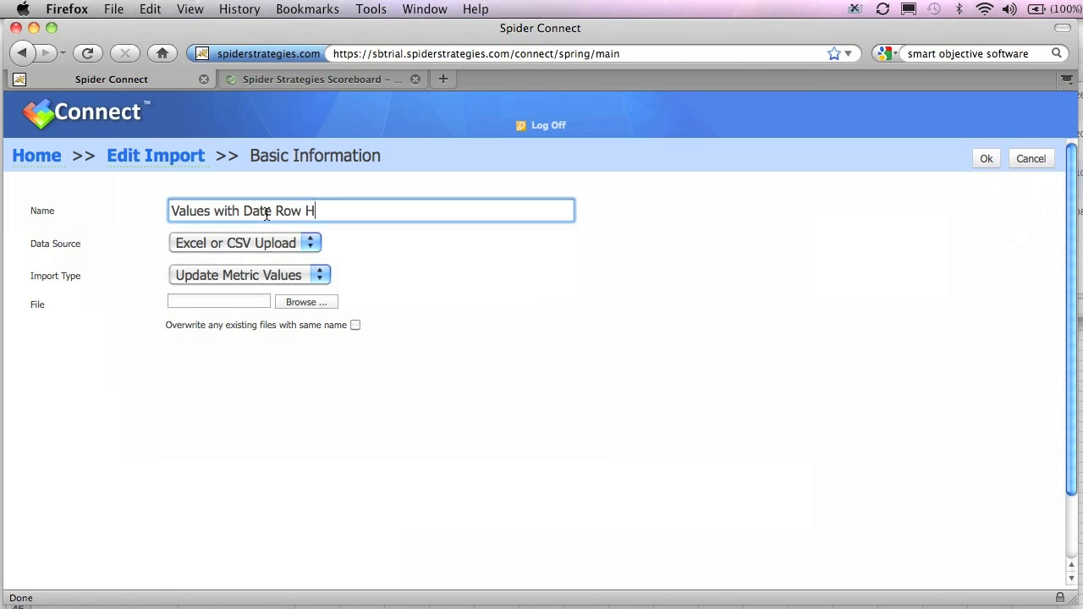
text(eader)
Choose Production_Measures.xls as the source file, overwriting any existing file with the same name, and accept the basic information
click(306, 303)
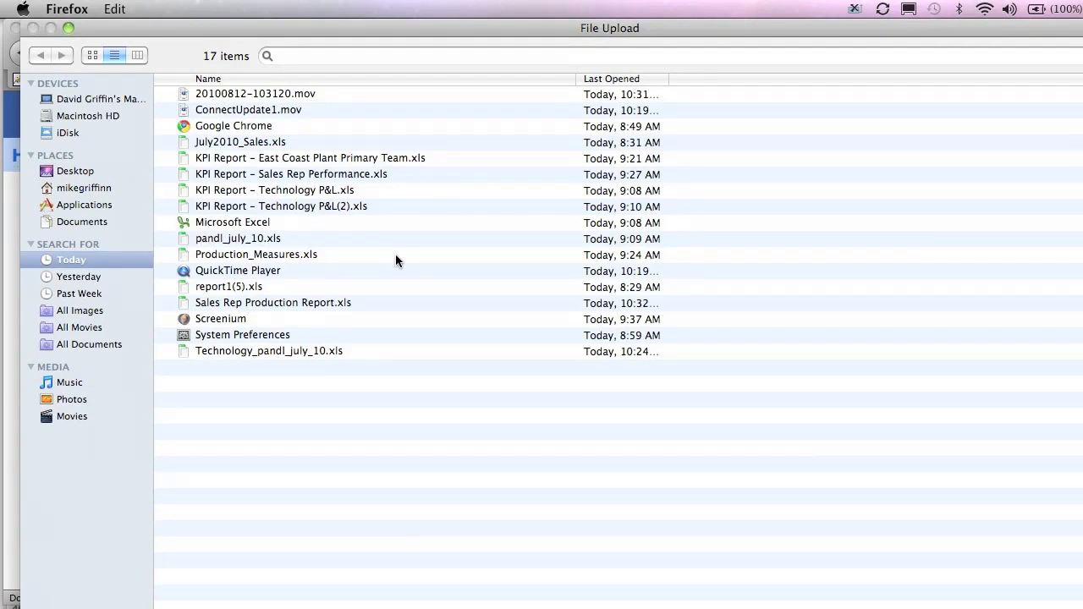
click(260, 253)
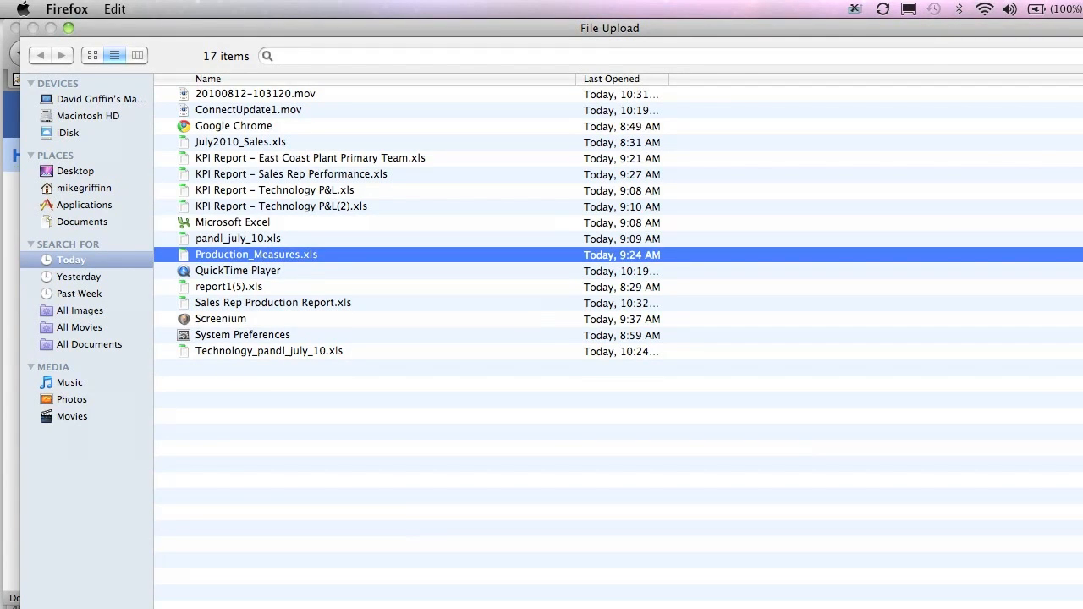
key(Return)
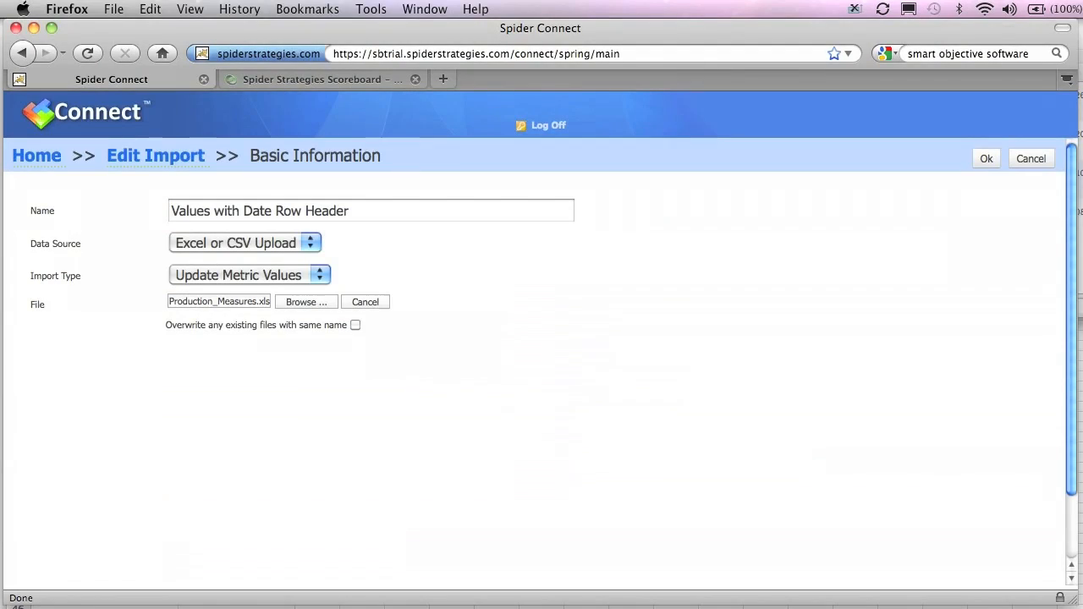
click(354, 324)
click(987, 159)
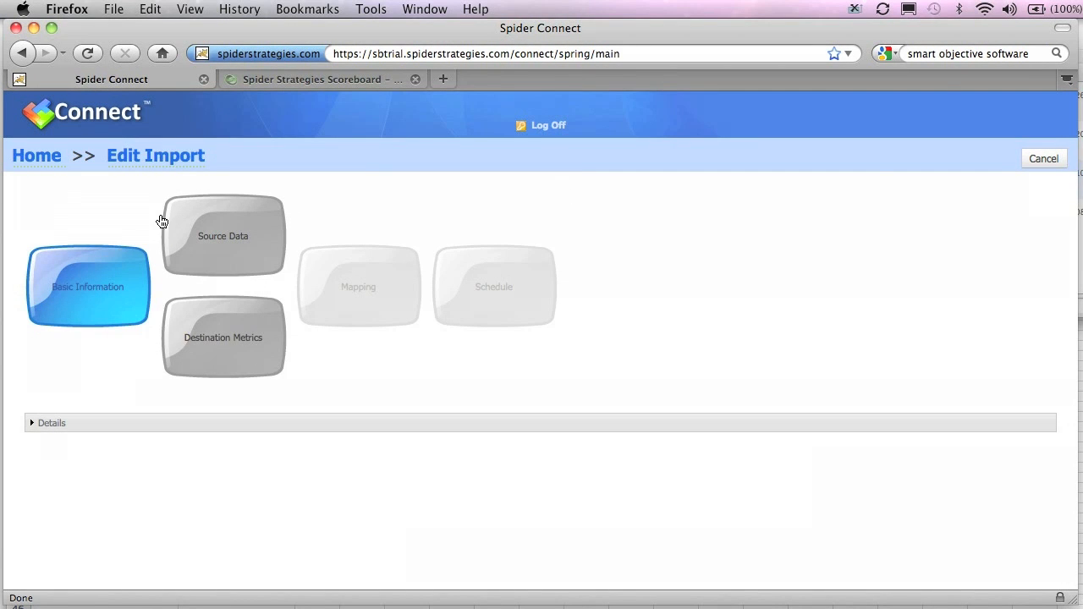
Set the source data to use a date header row, assign Metric Id/Name to column A, and accept the layout
click(225, 241)
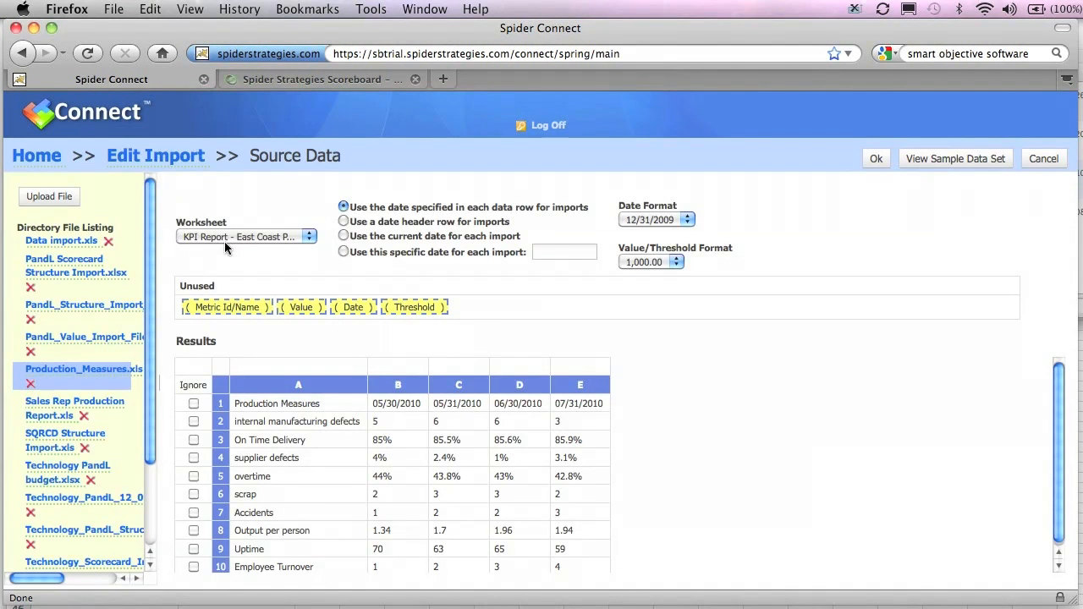
click(344, 222)
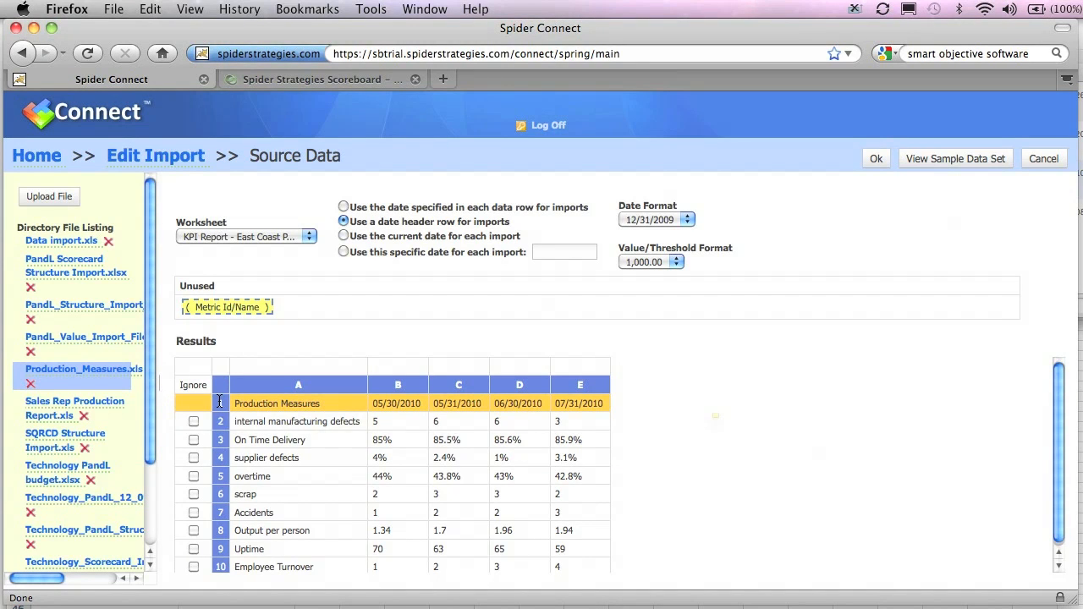
drag(236, 291, 282, 369)
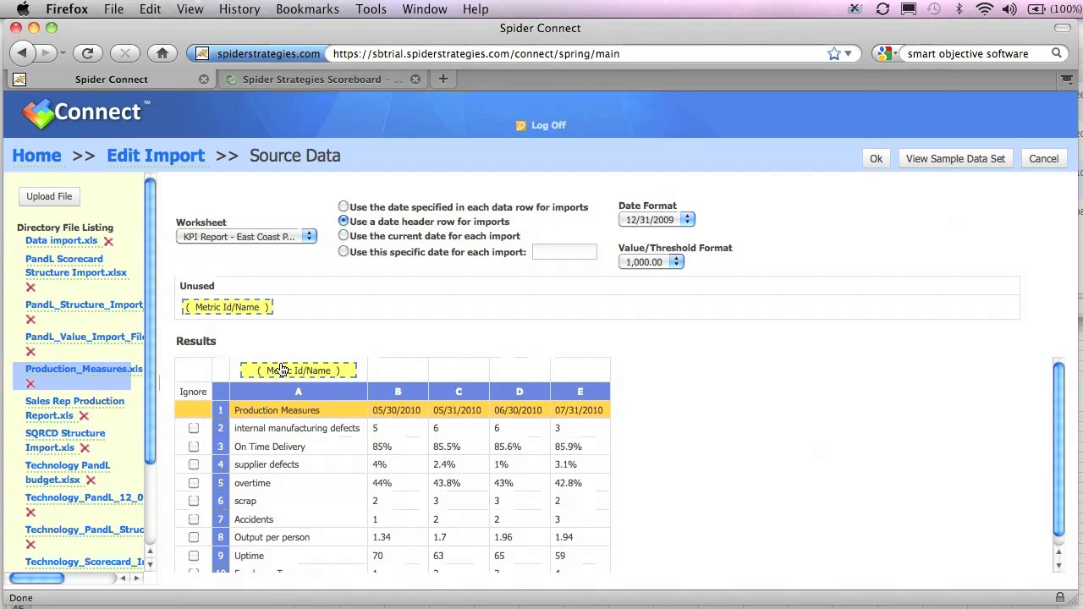
click(877, 159)
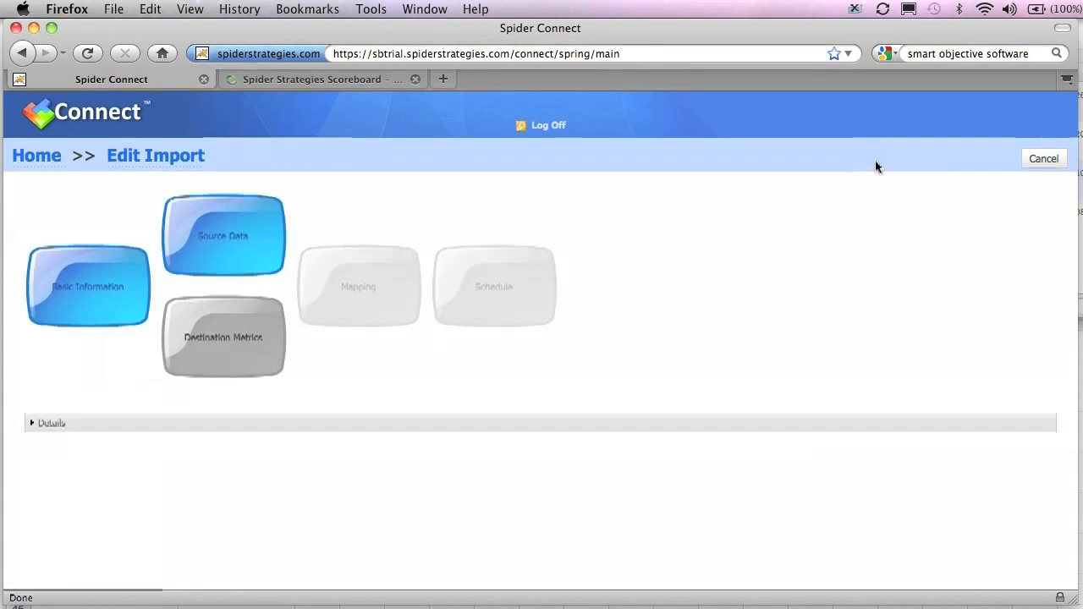
Check East Coast Plant's scorecard in Scoreboard, and add all East Coast Plant Primary Team metrics as the import's destination metrics in Spider Connect
click(208, 351)
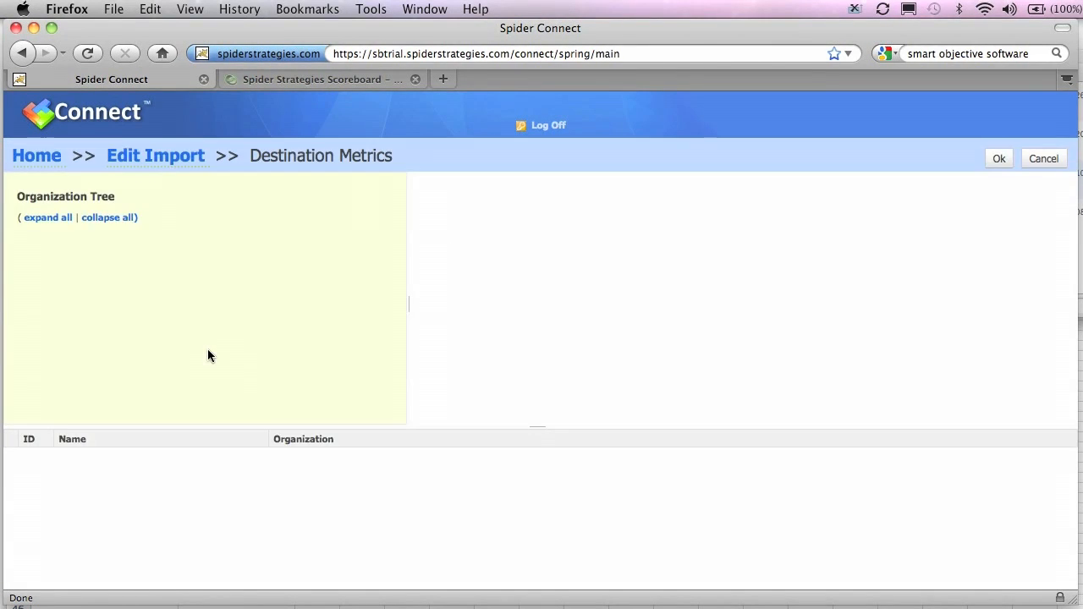
click(89, 263)
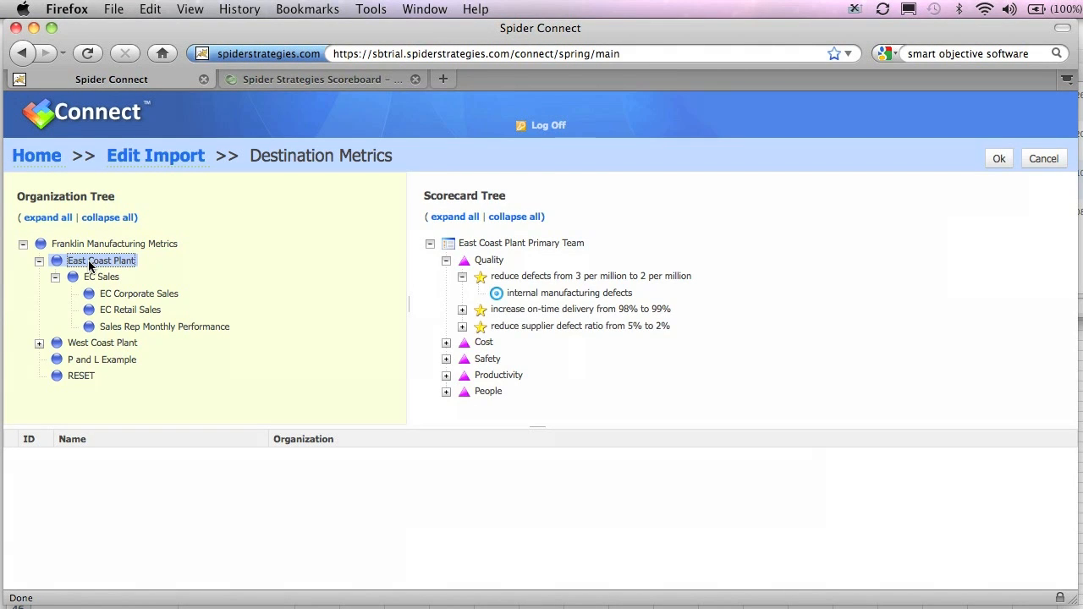
click(334, 81)
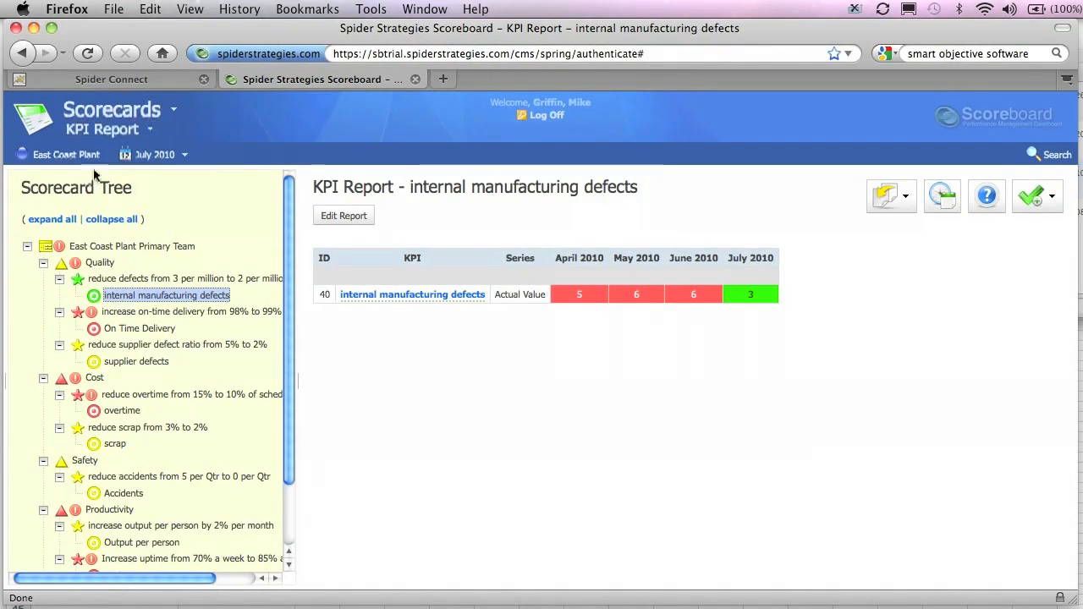
click(61, 155)
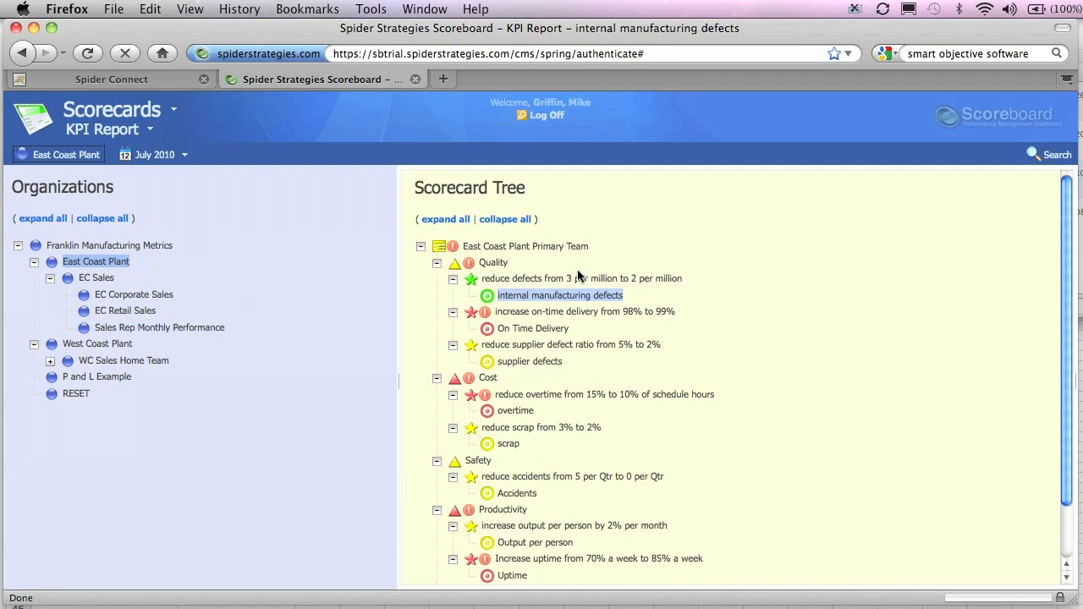
click(163, 81)
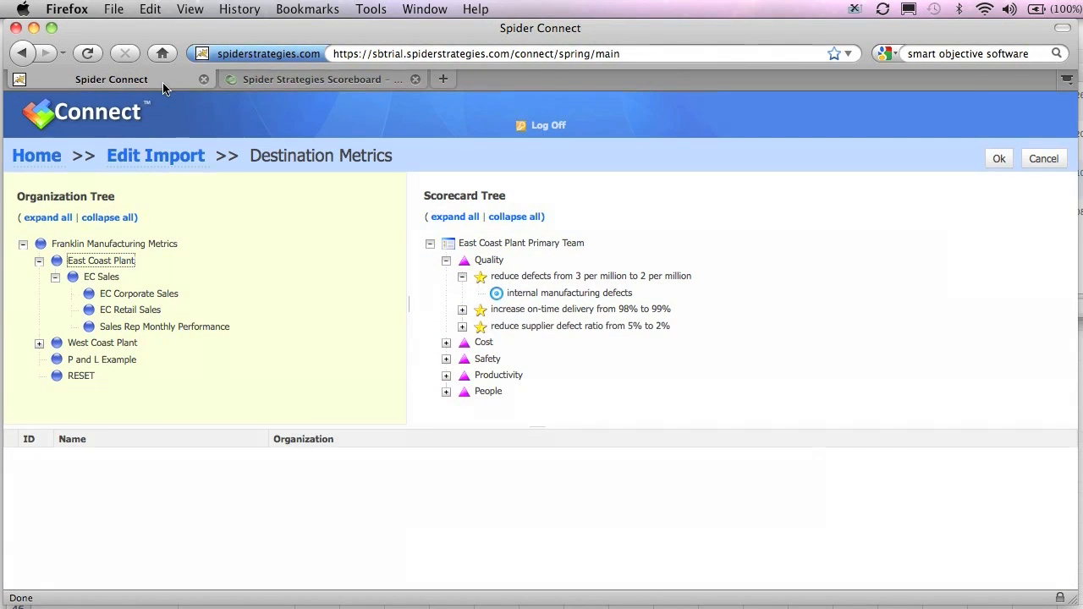
click(505, 244)
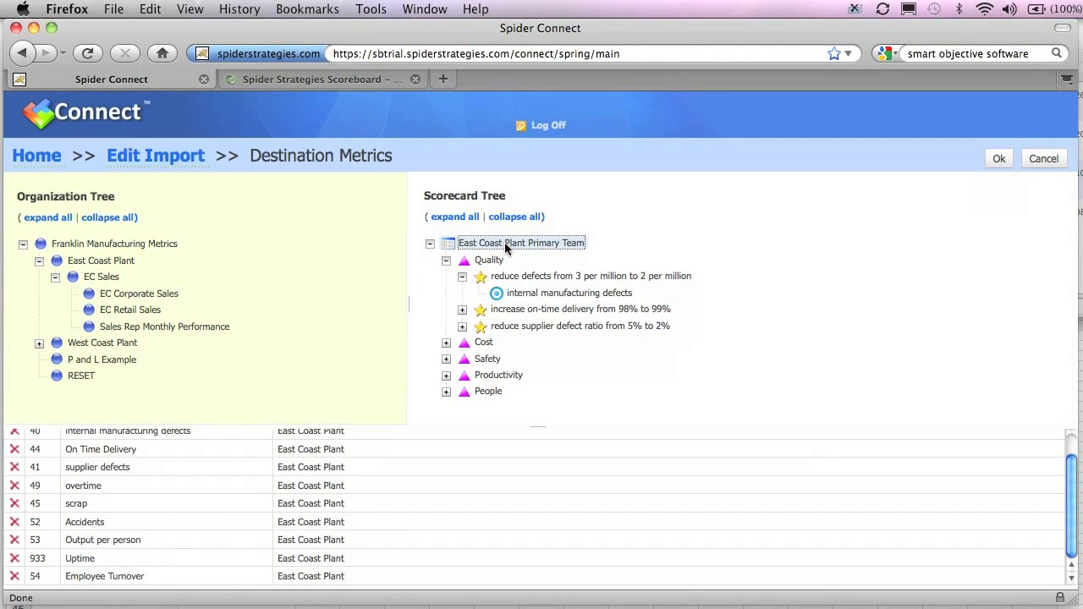
click(1004, 162)
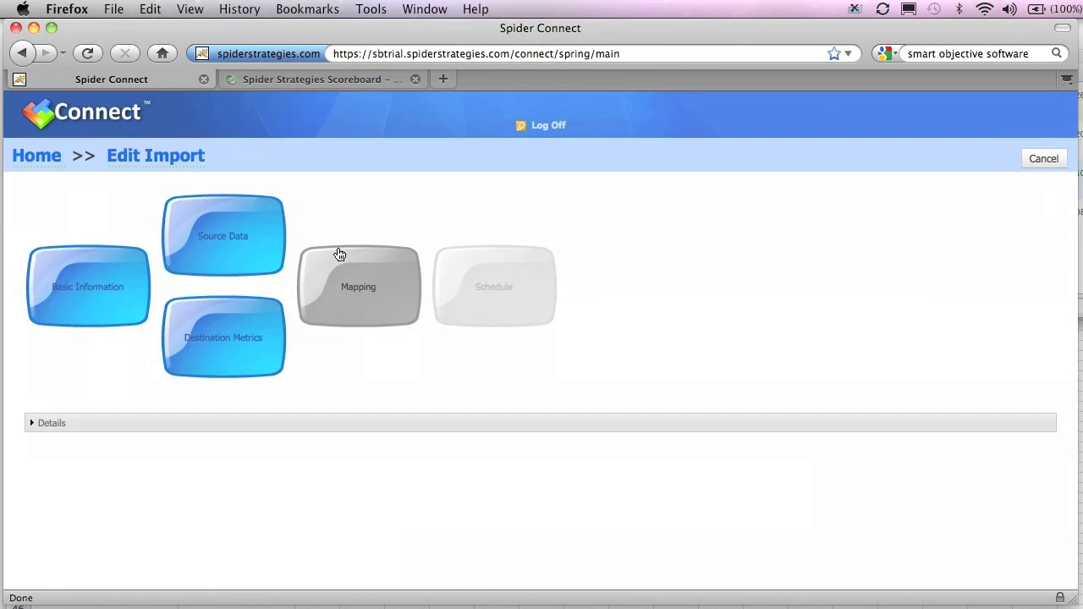
Unmap Employee Turnover, map it back to the Employee Turnover metric, accept the mapping and save the import
click(342, 295)
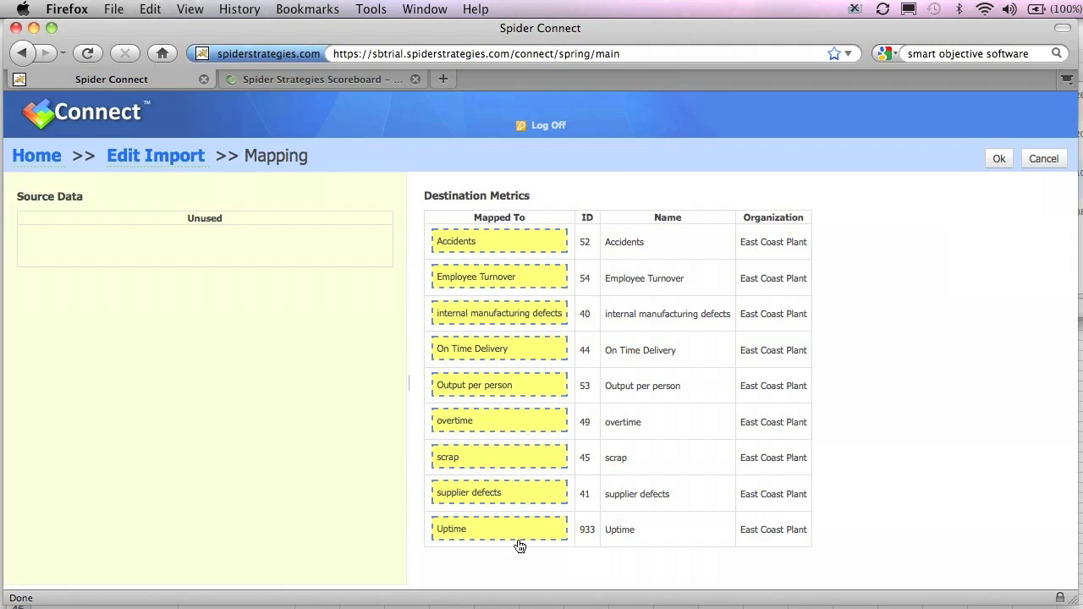
drag(508, 282, 119, 250)
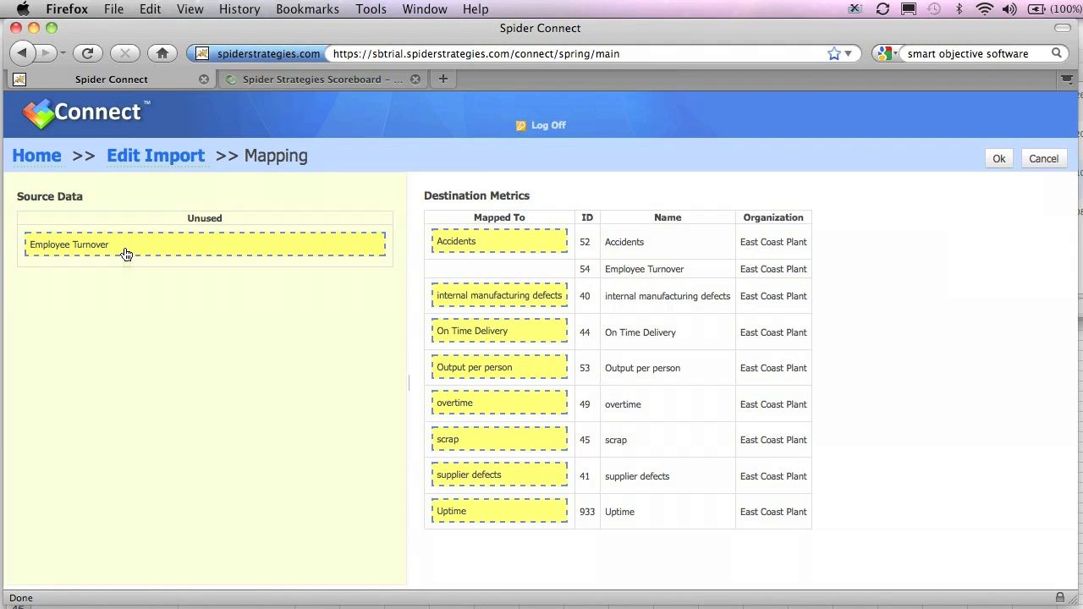
drag(125, 254, 480, 280)
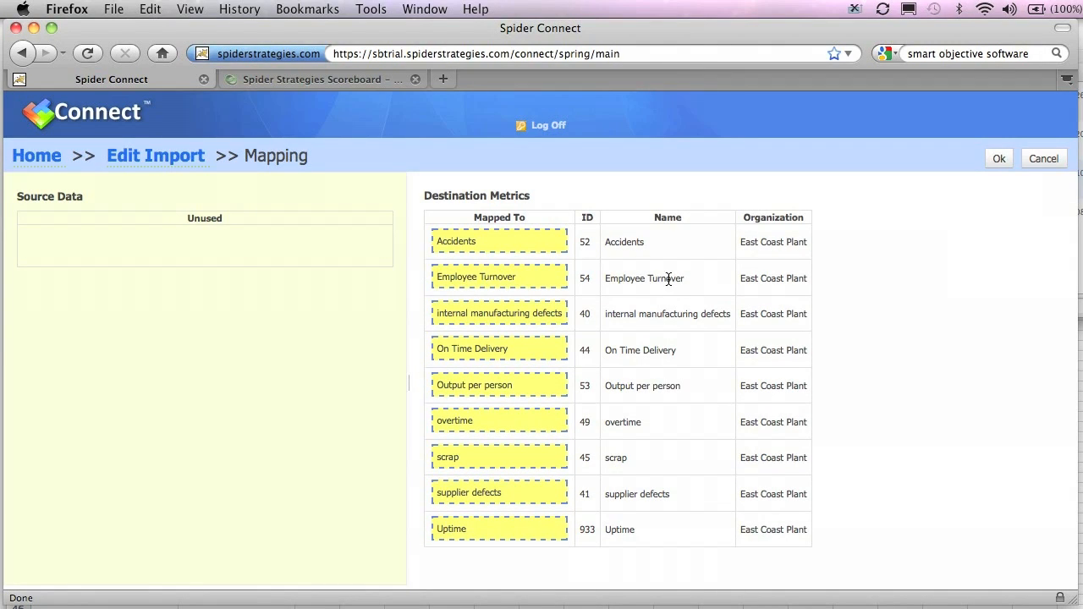
click(1002, 158)
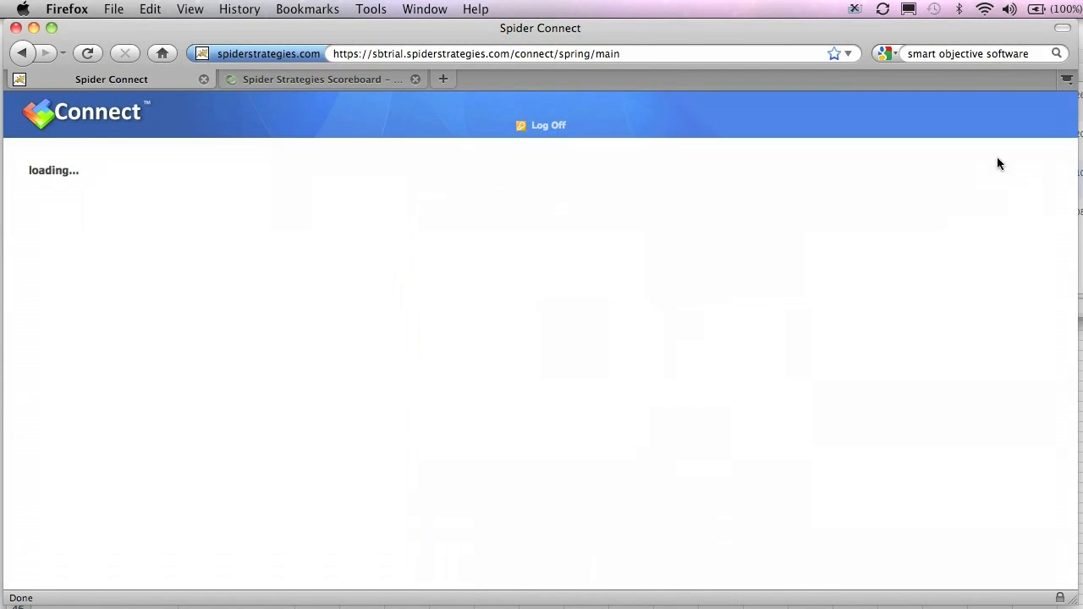
click(995, 159)
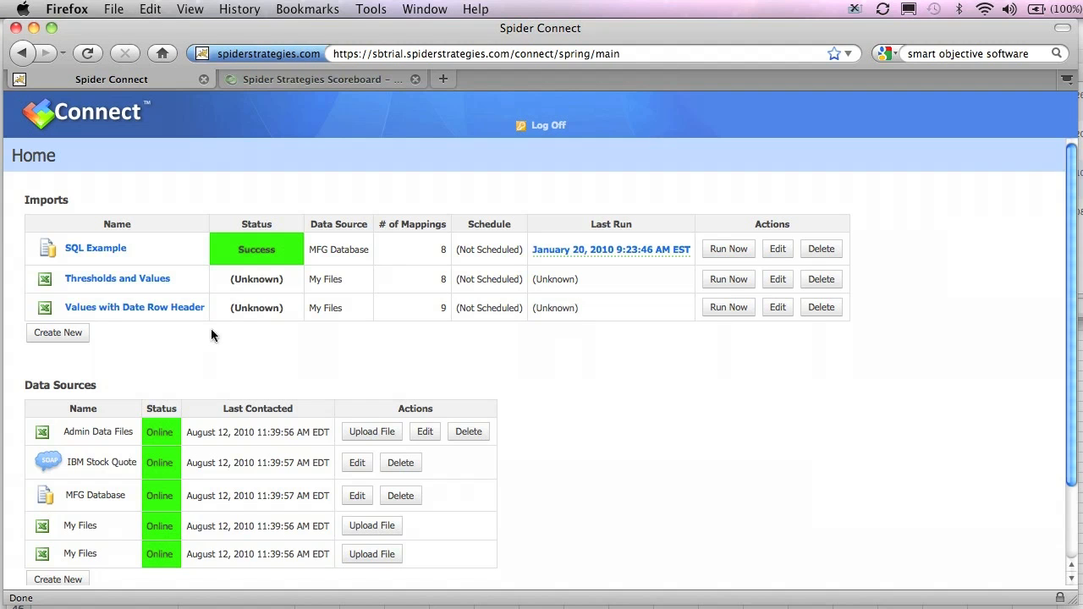
Create another import and name it PandL Export From QuickBooks
click(83, 334)
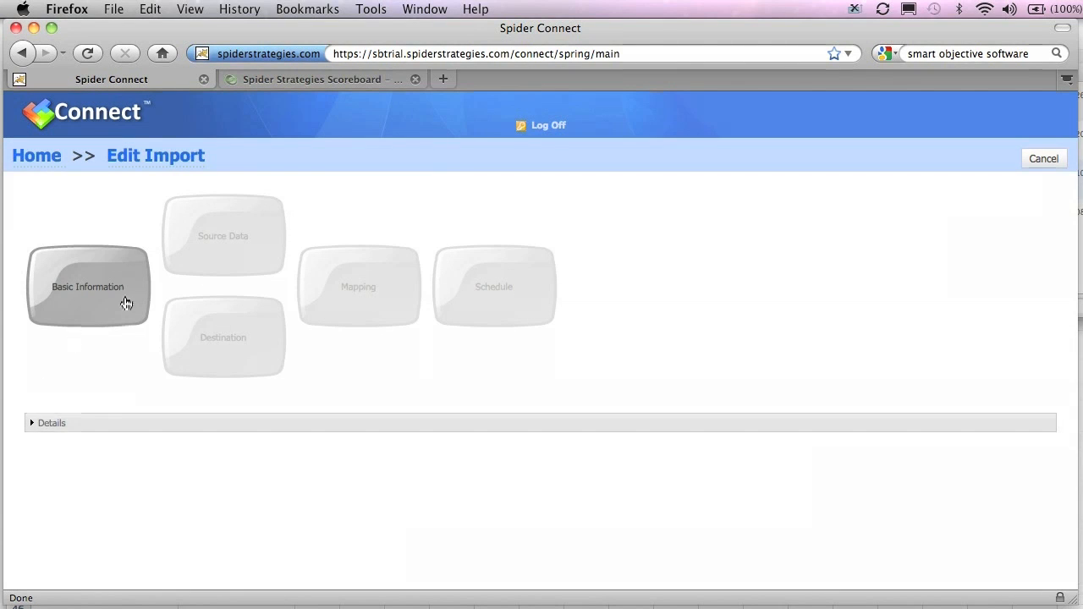
click(127, 301)
click(332, 221)
text(P)
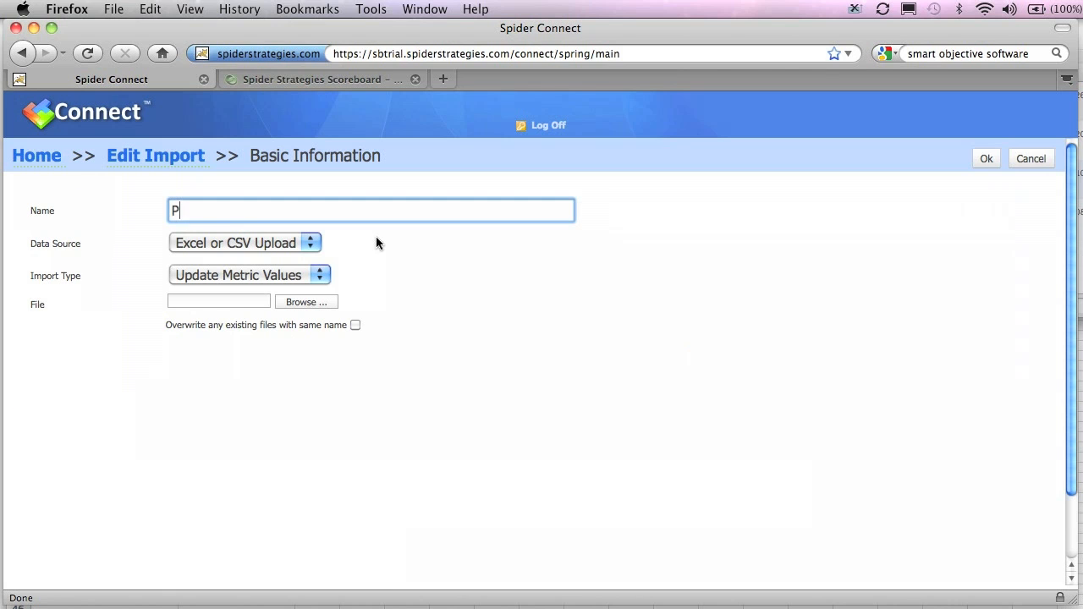
text(andL Export From Q)
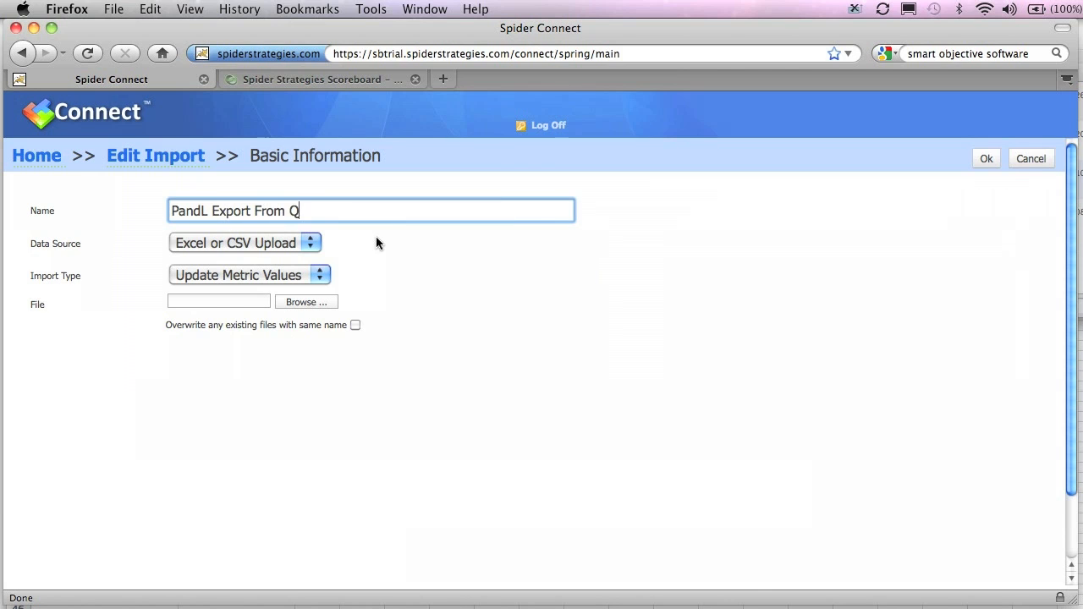
text(uickBooks)
Choose Technology_pandl_july_10.xls as the source file and accept the basic information
click(306, 303)
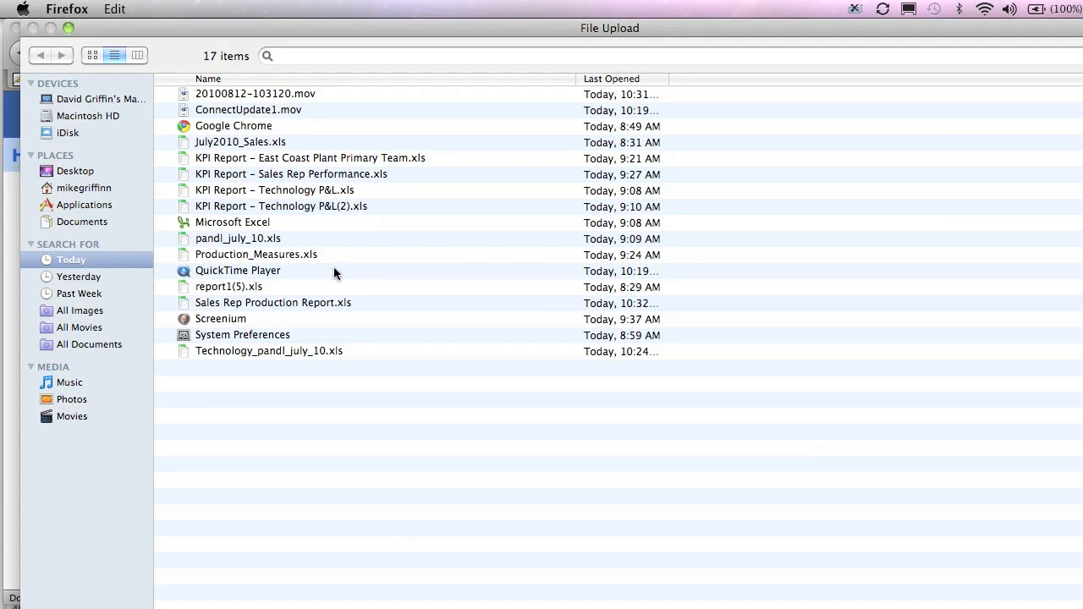
click(272, 350)
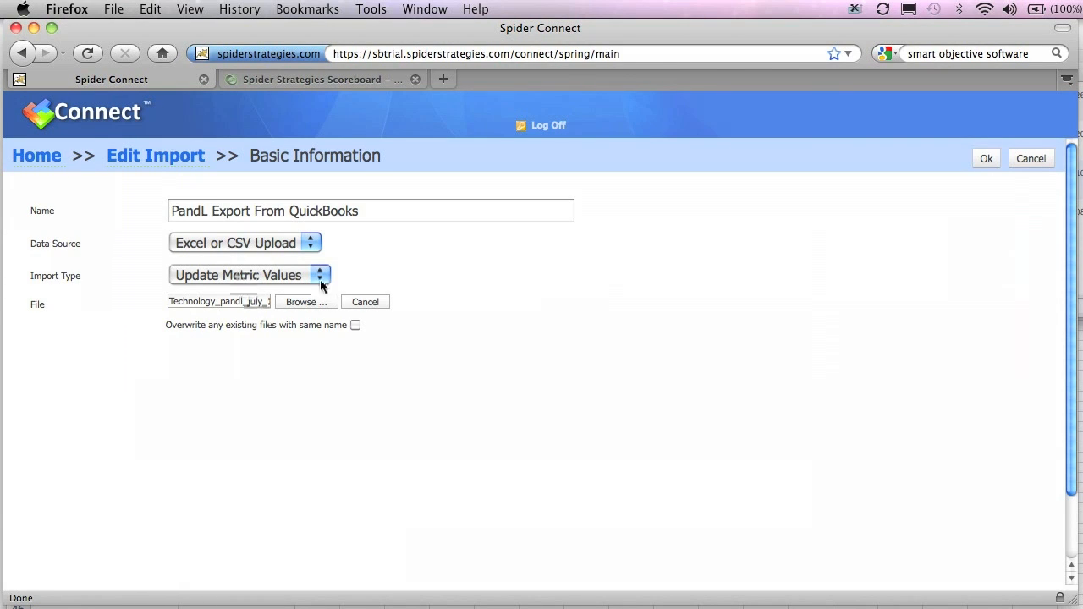
click(990, 159)
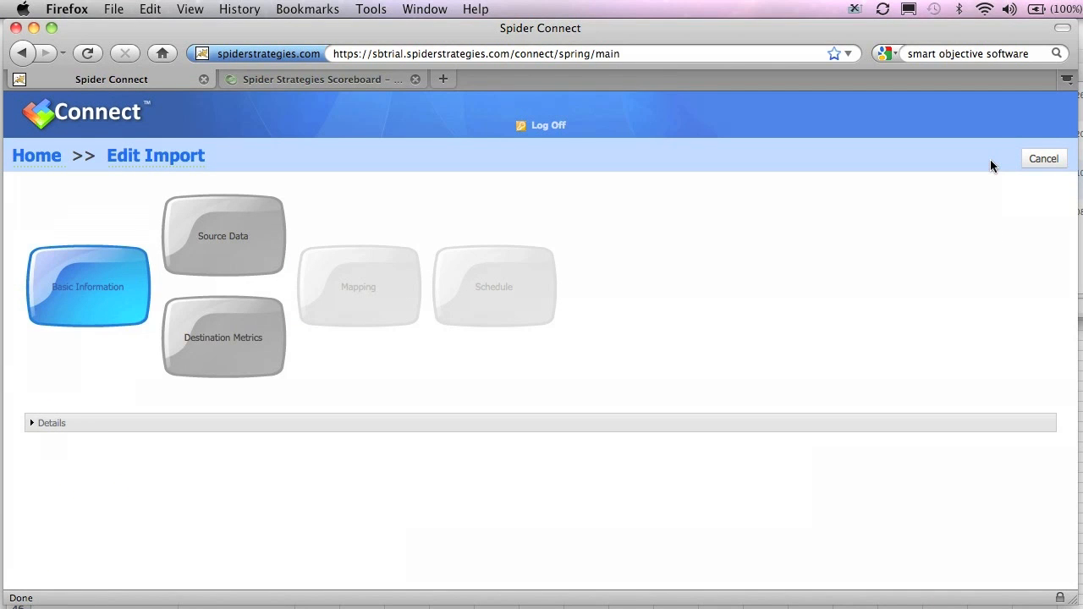
Set the source data to use the specific date 7/31/2010 for each import
click(242, 254)
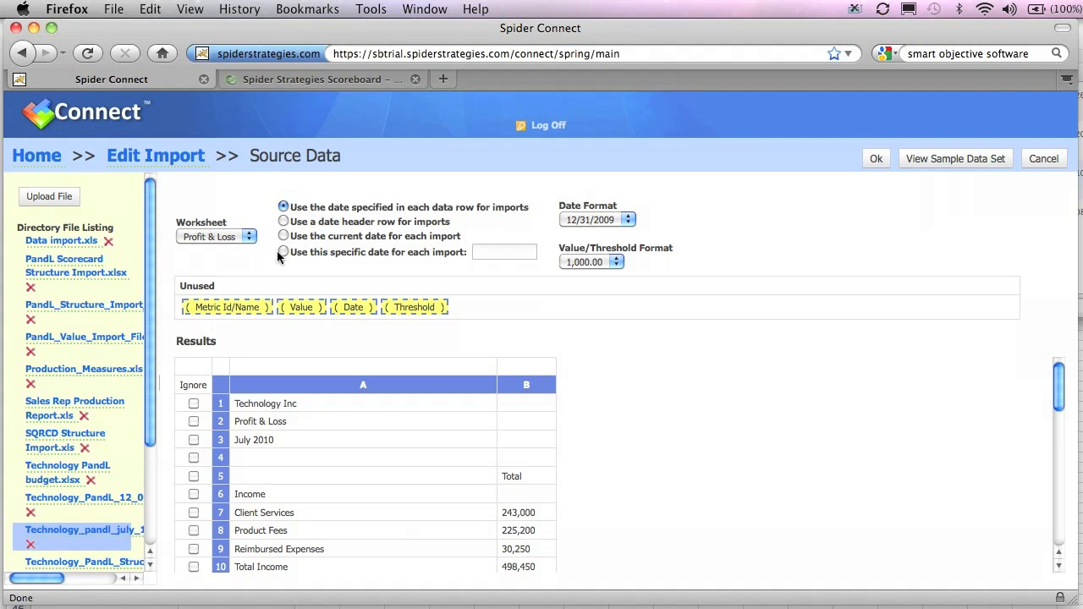
click(282, 250)
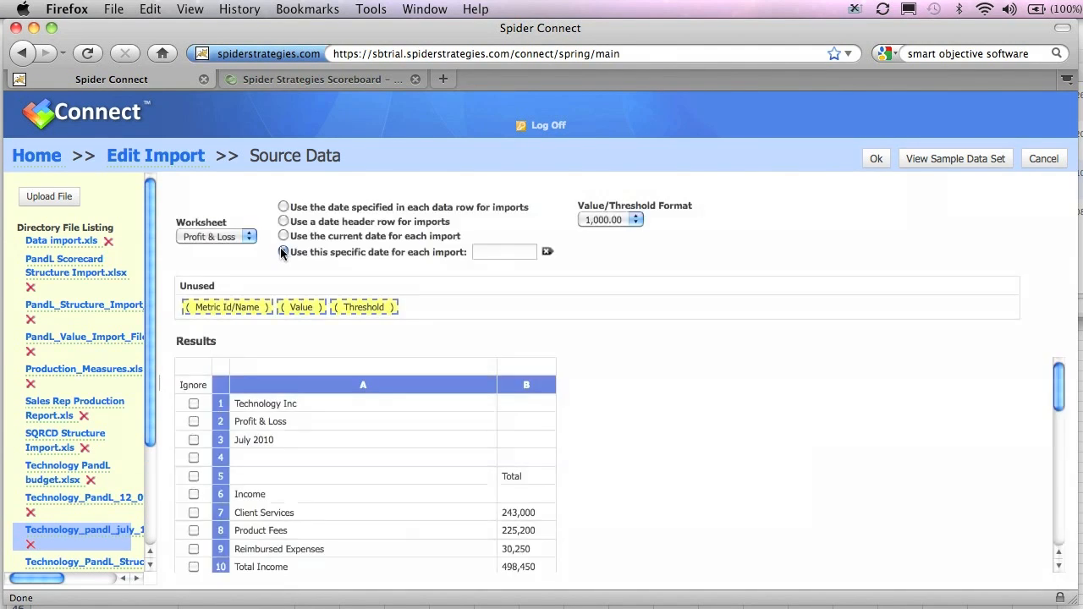
click(495, 251)
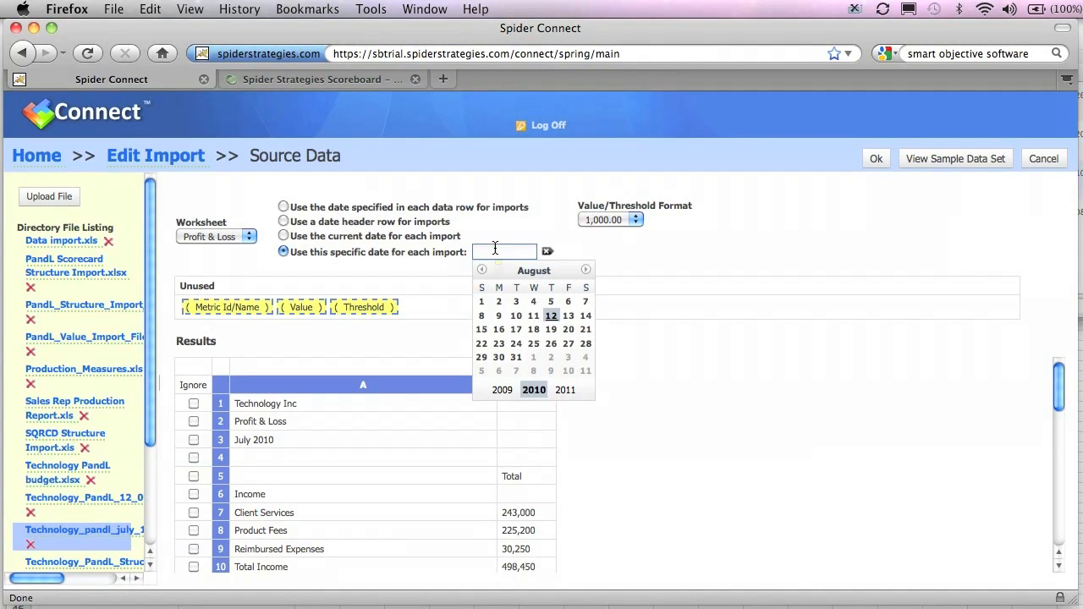
click(482, 270)
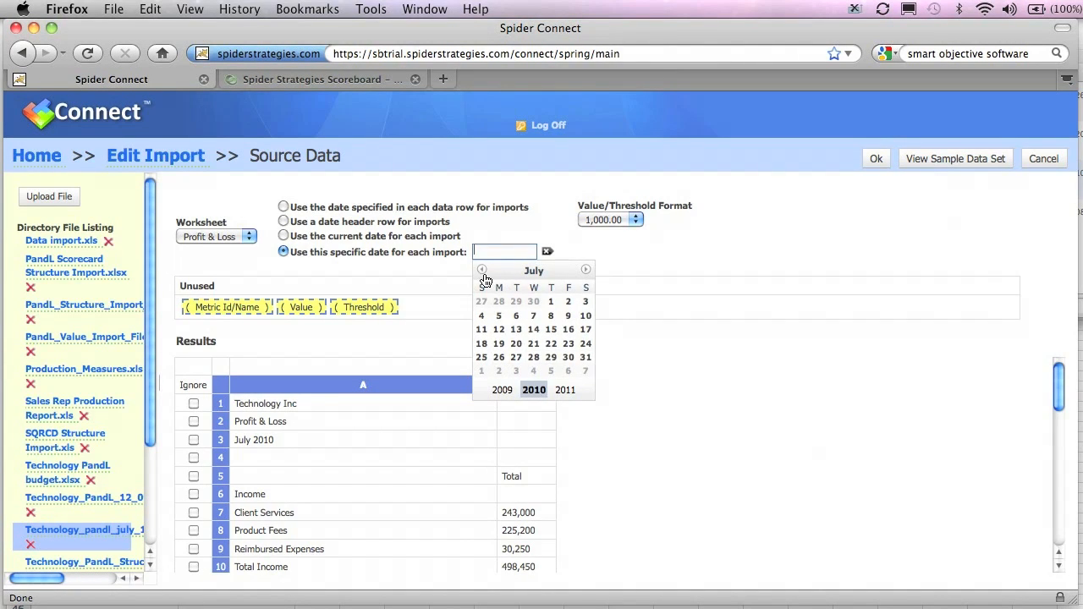
click(586, 358)
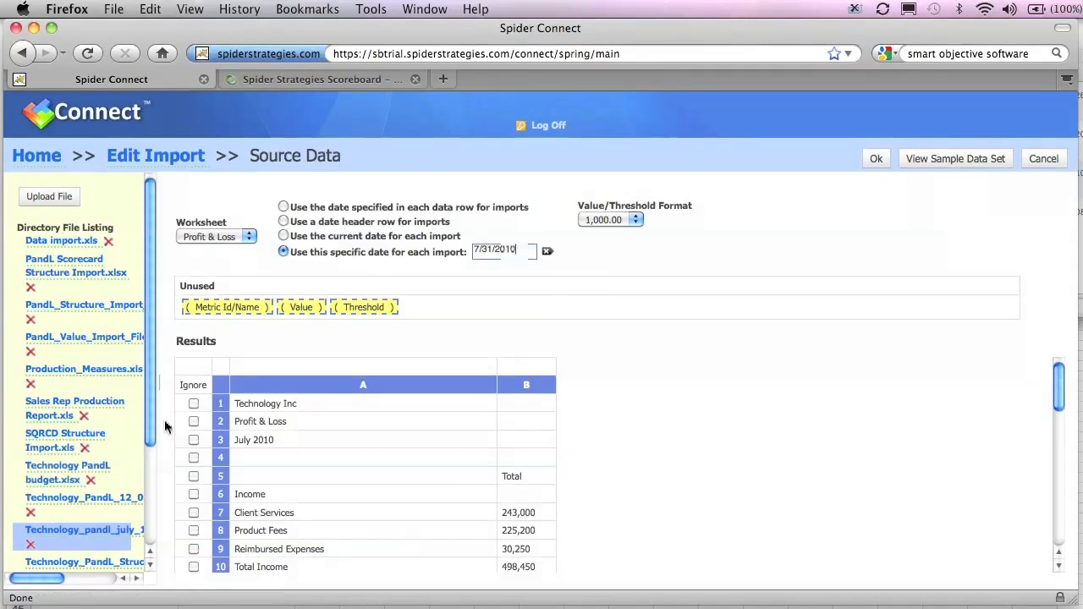
Ignore the title, heading and footer rows of the source data: rows 1, 2, 3, 5, 6, 12, 30 and 38
click(194, 404)
click(194, 421)
click(193, 440)
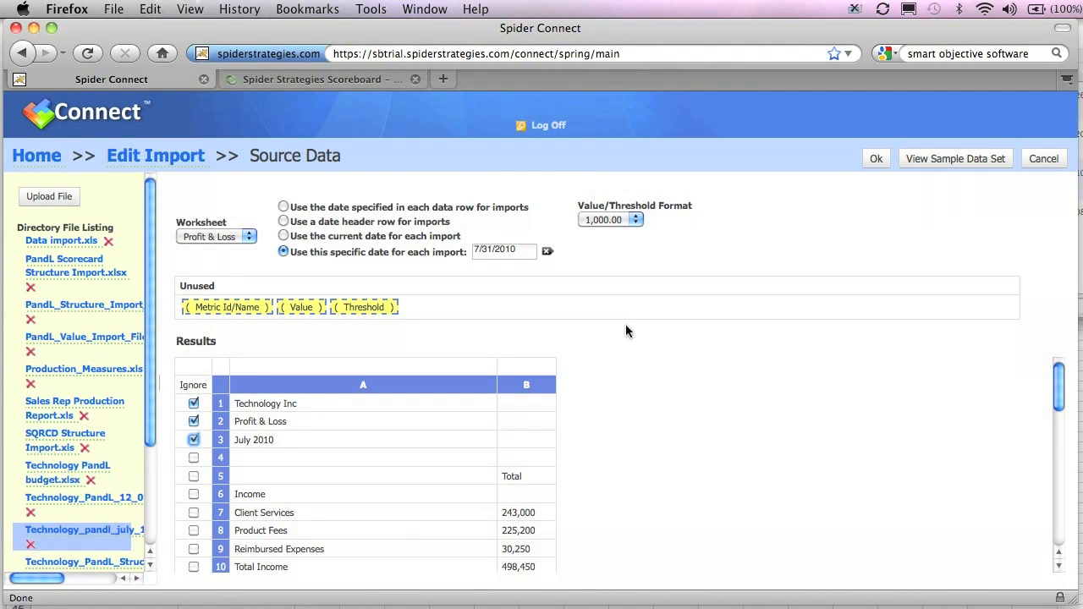
click(195, 477)
scroll(593, 430, down, 3)
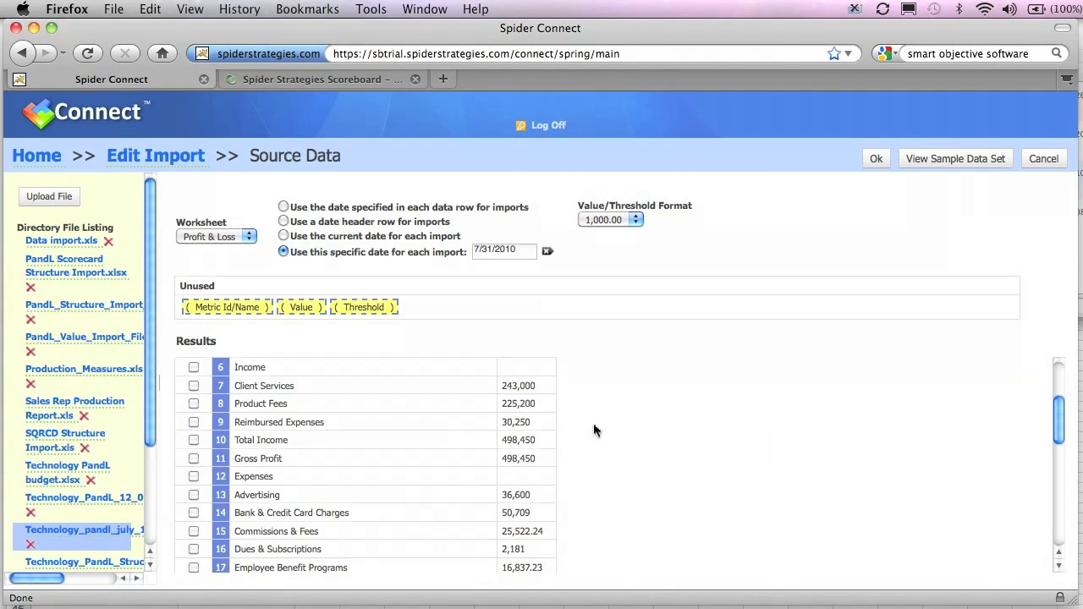
click(193, 369)
click(194, 477)
scroll(818, 362, down, 3)
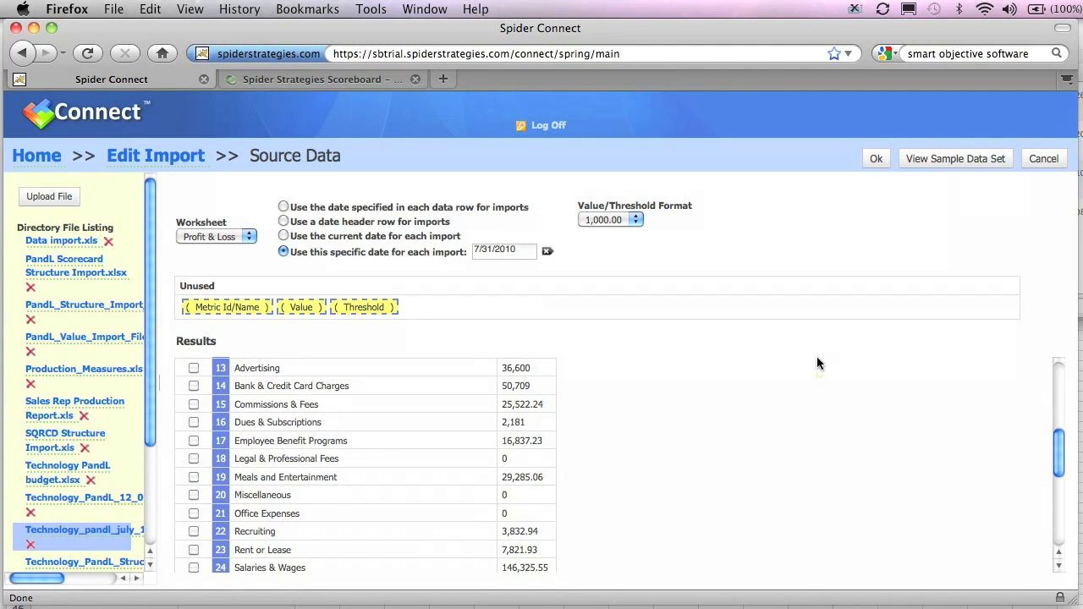
scroll(817, 358, down, 3)
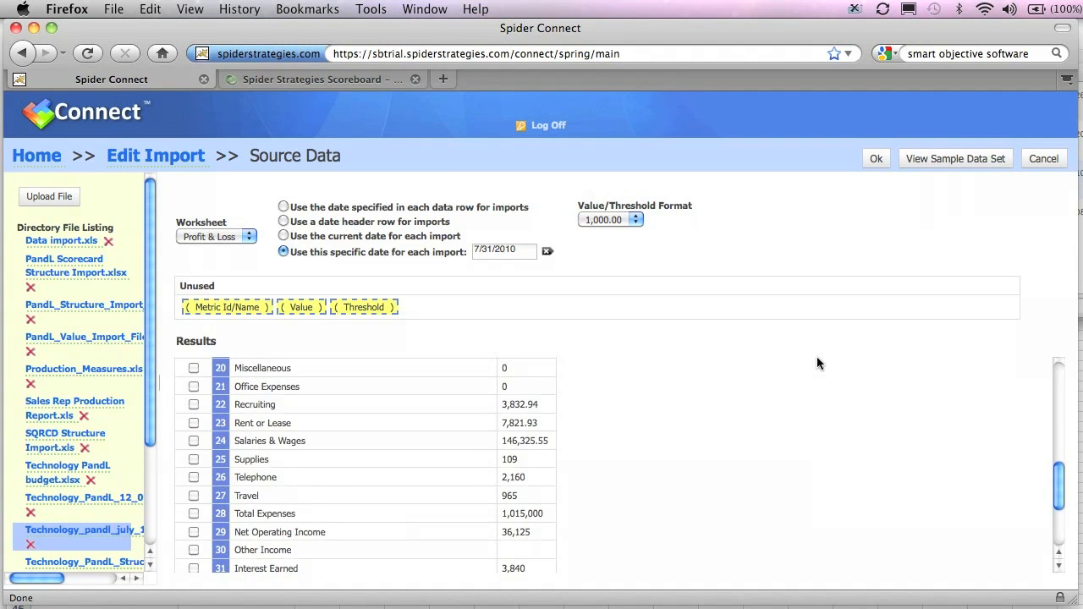
scroll(630, 408, down, 3)
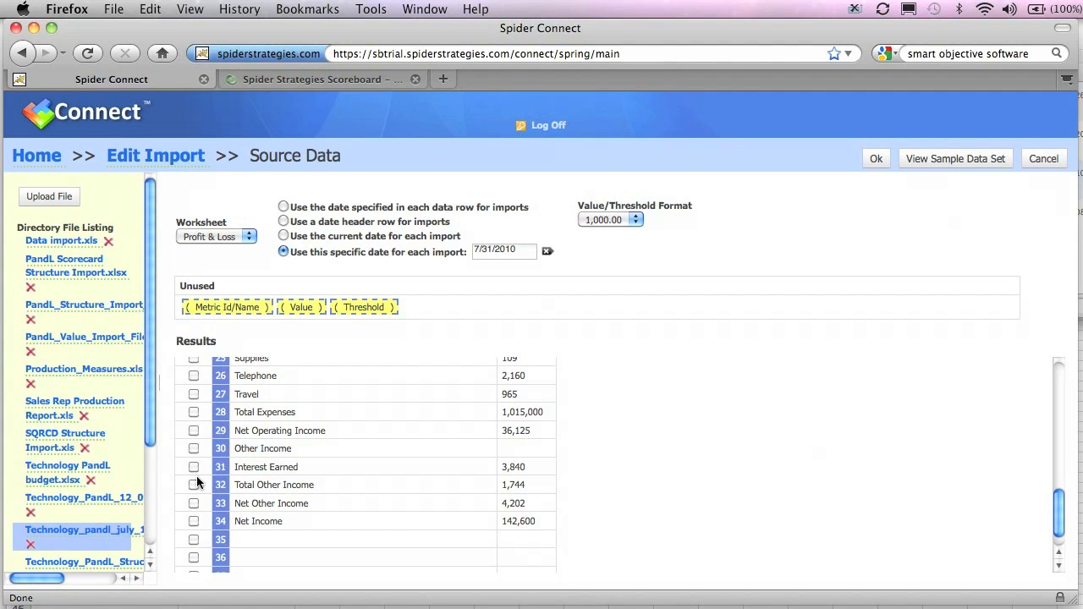
scroll(697, 413, down, 1)
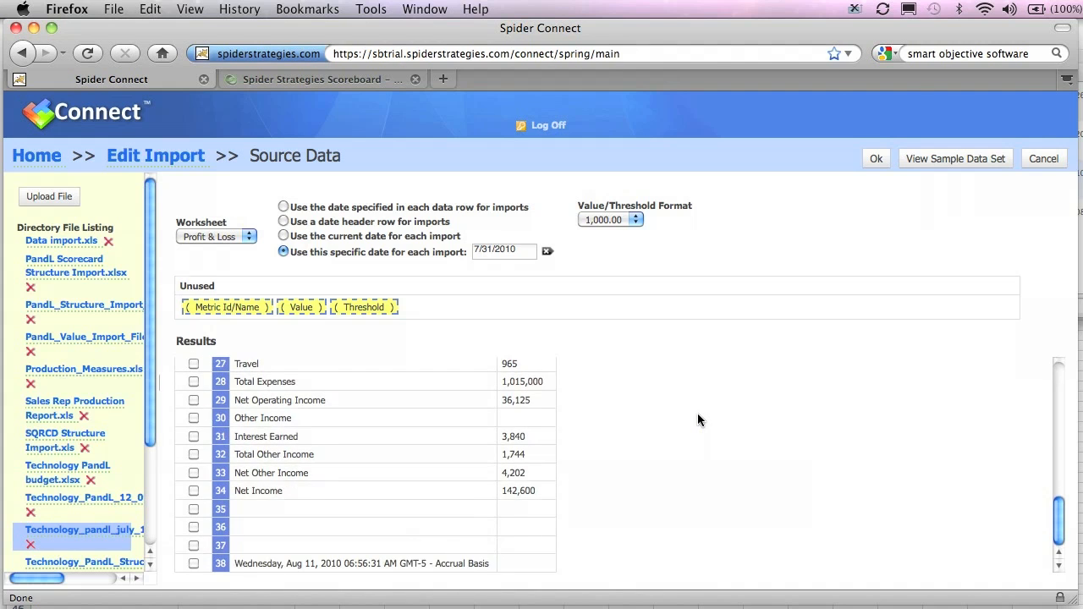
click(194, 564)
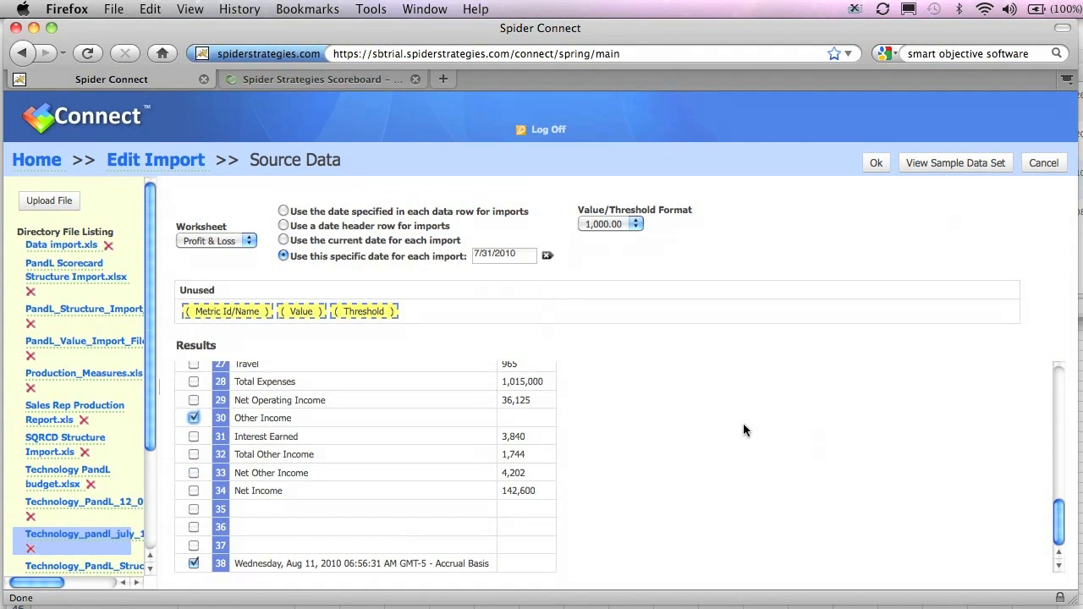
Assign Metric Id/Name to column A and Value to column B, and accept the source data layout
scroll(743, 431, up, 10)
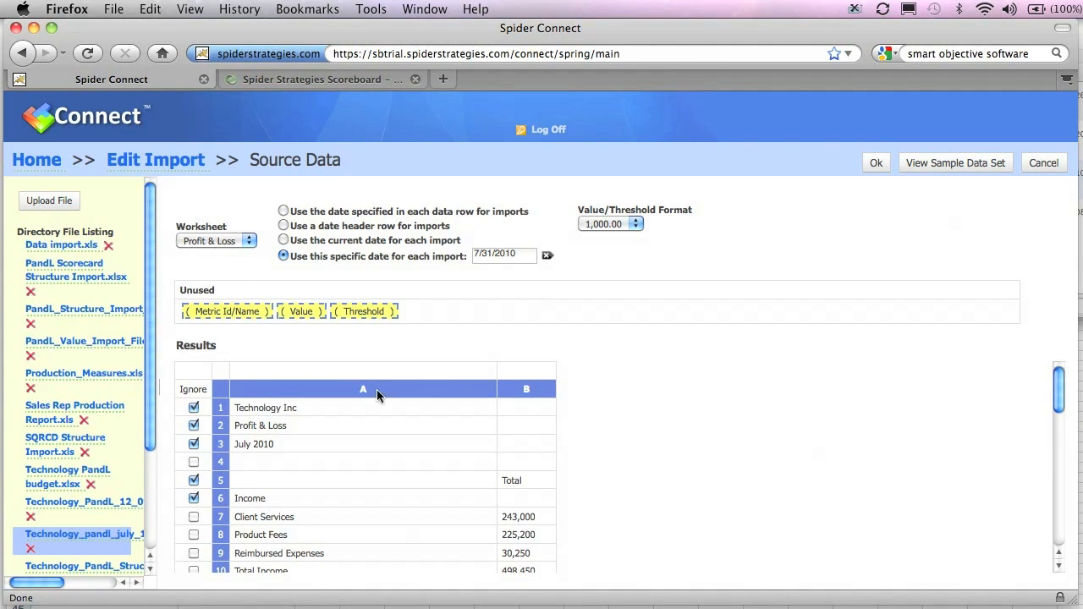
drag(234, 313, 314, 382)
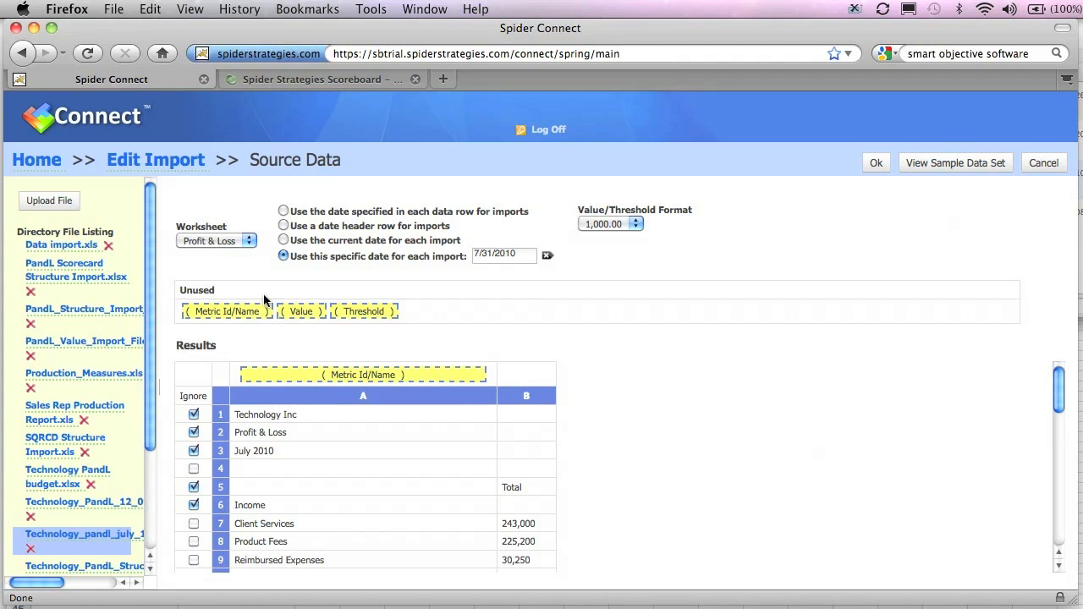
drag(298, 311, 515, 376)
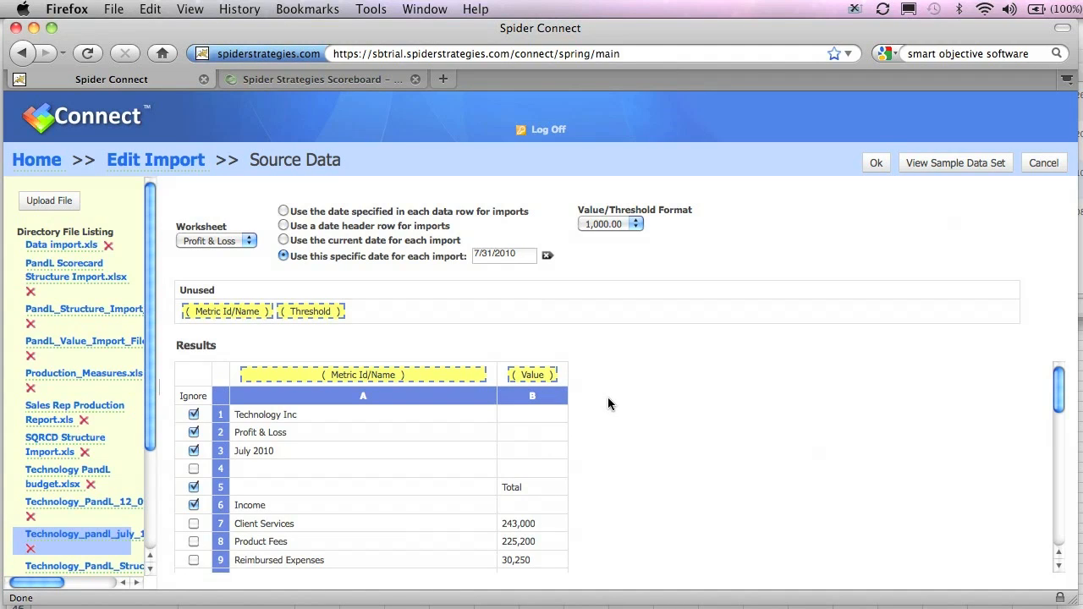
click(879, 164)
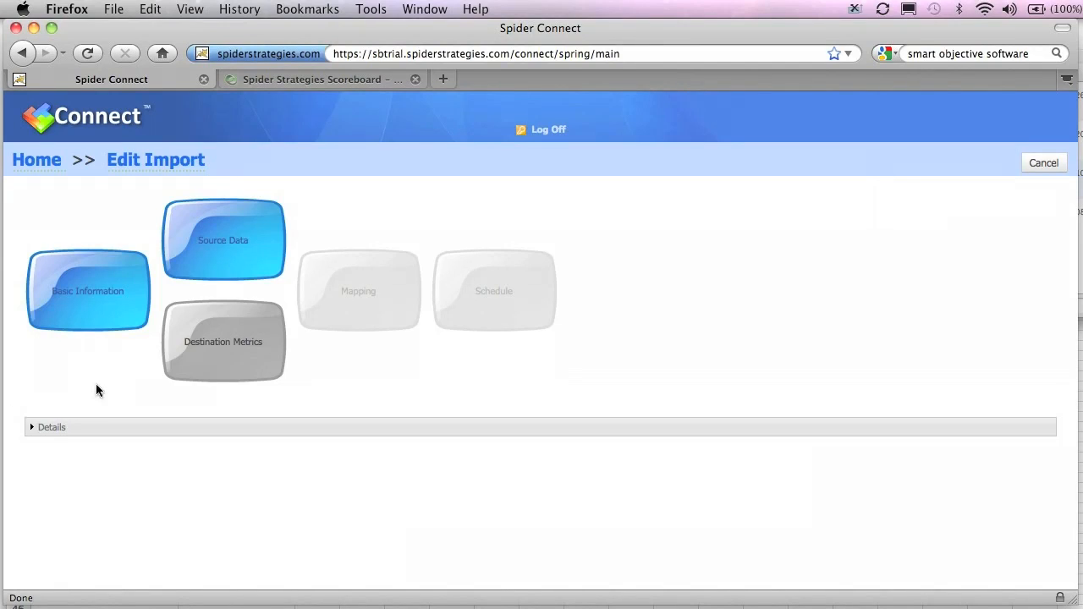
Add all Technology P&L metrics from the P and L Example organization as the import's destination metrics and accept them
click(205, 360)
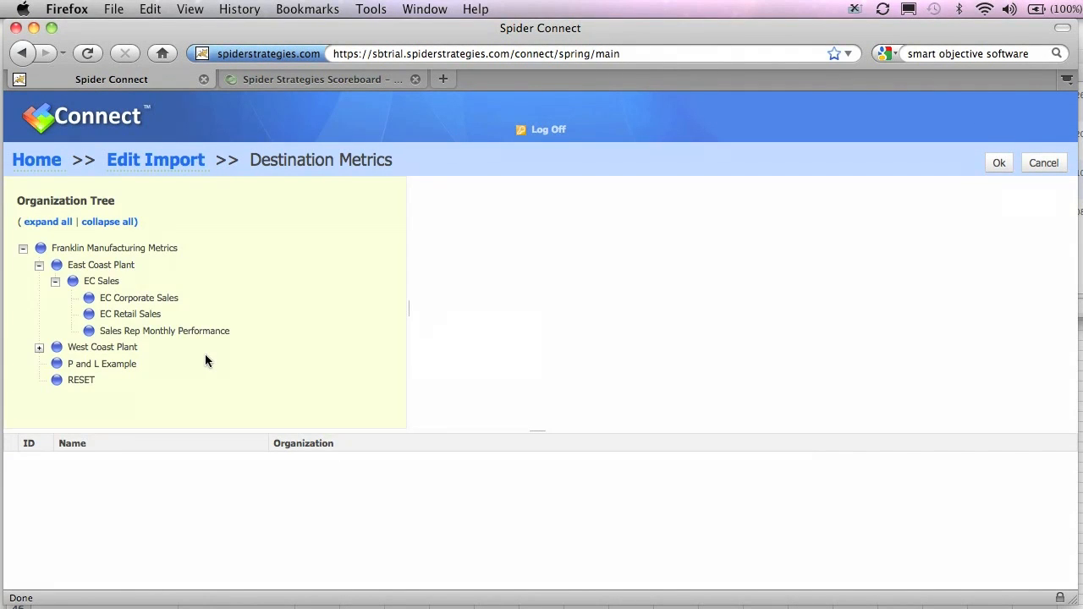
click(101, 365)
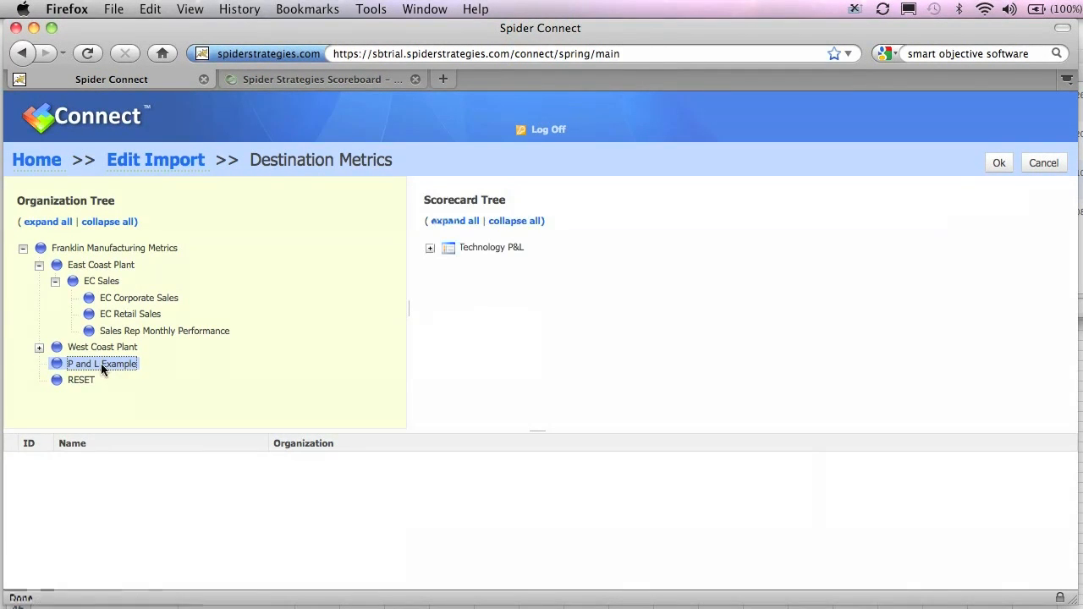
click(493, 250)
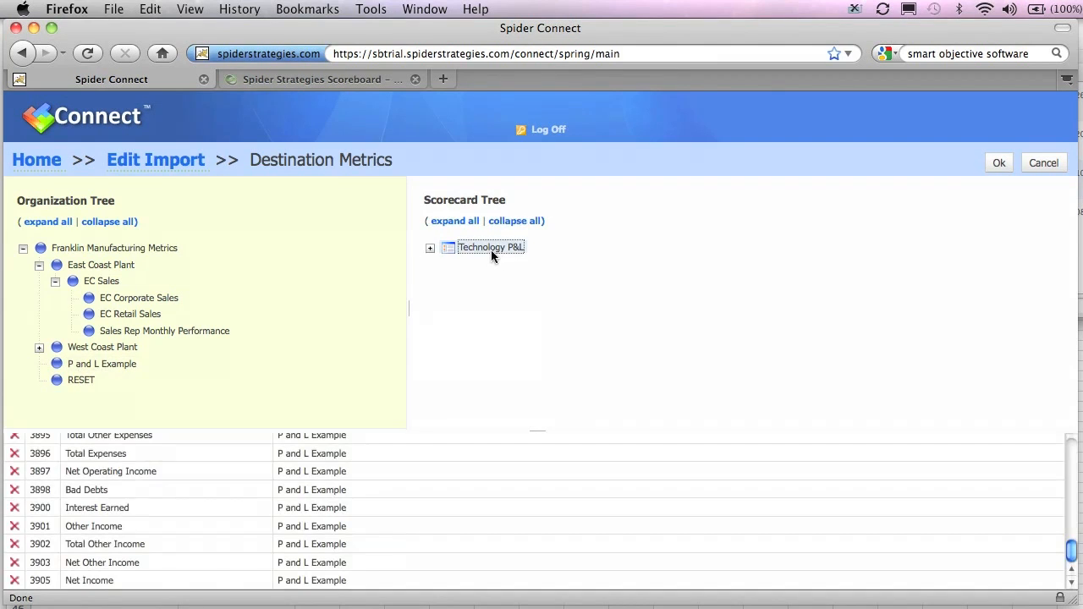
click(999, 163)
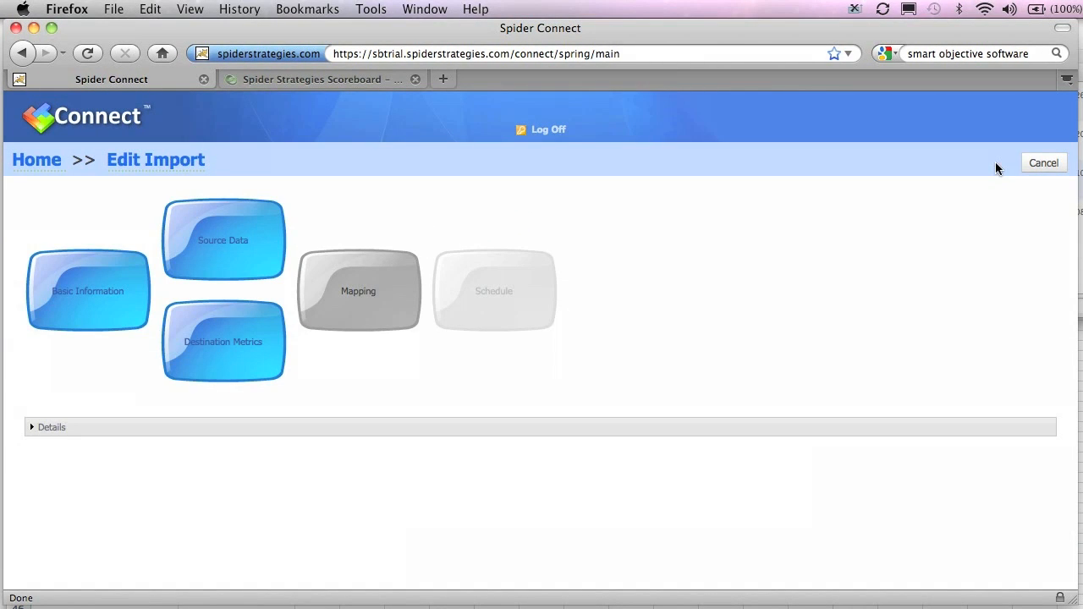
Open the import's mapping and review which source items are matched to the P and L Example metrics
click(381, 290)
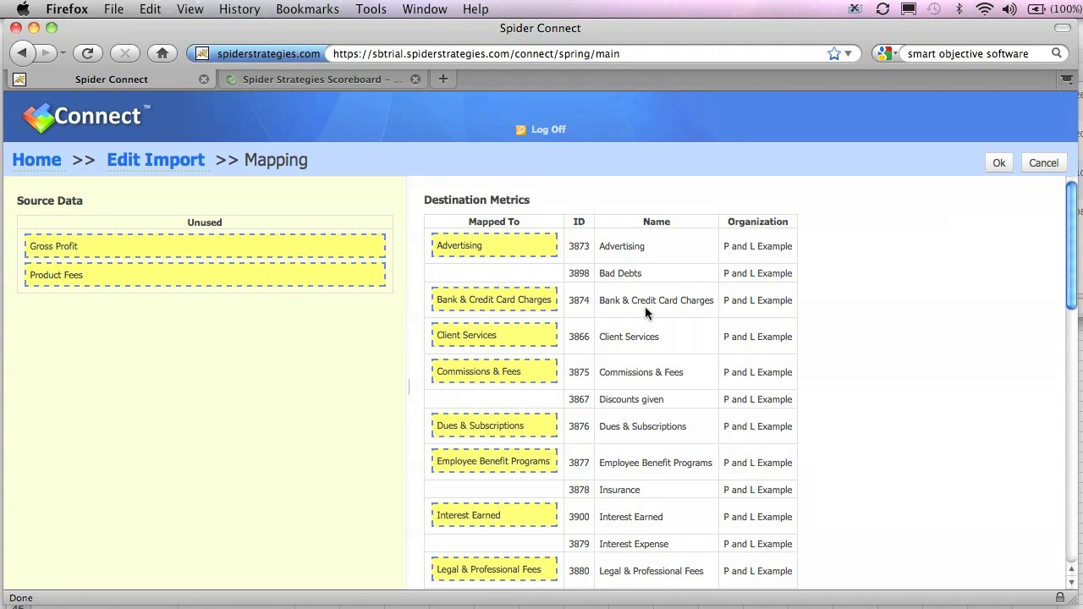
scroll(974, 244, down, 1)
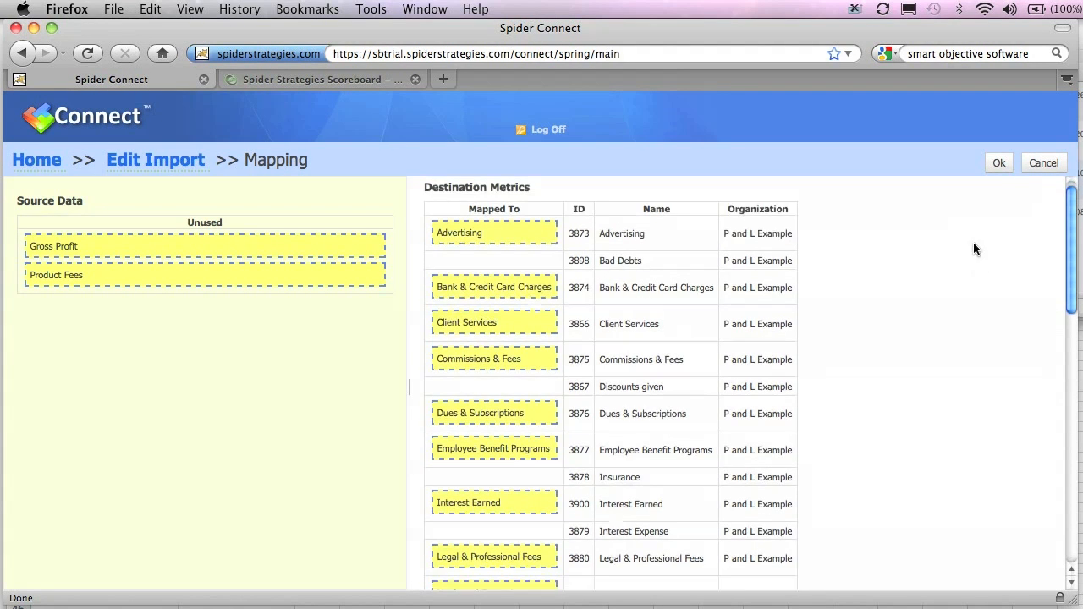
scroll(974, 246, down, 10)
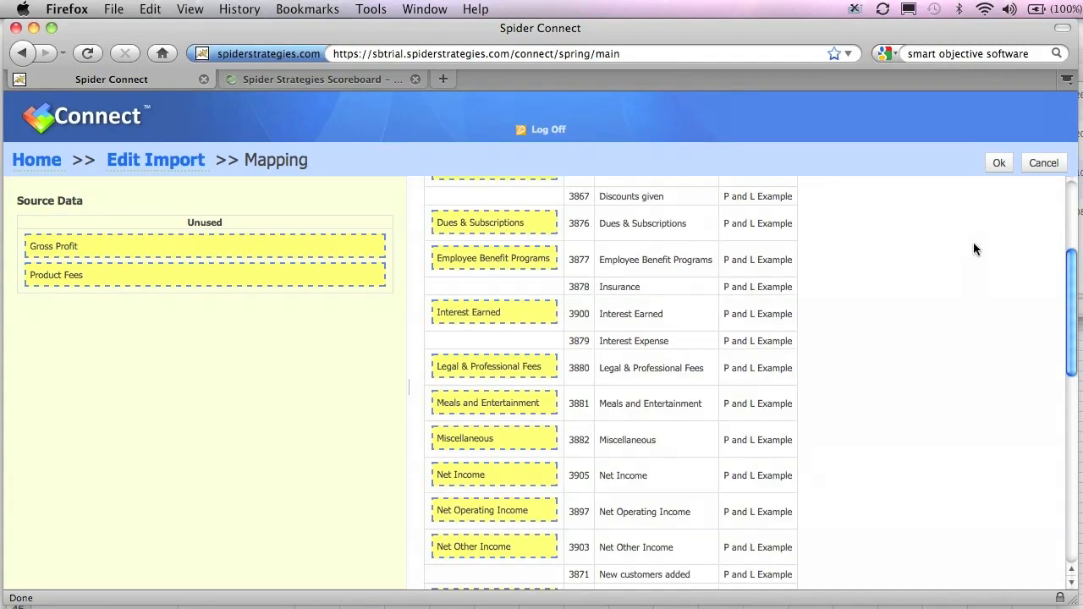
scroll(974, 245, down, 15)
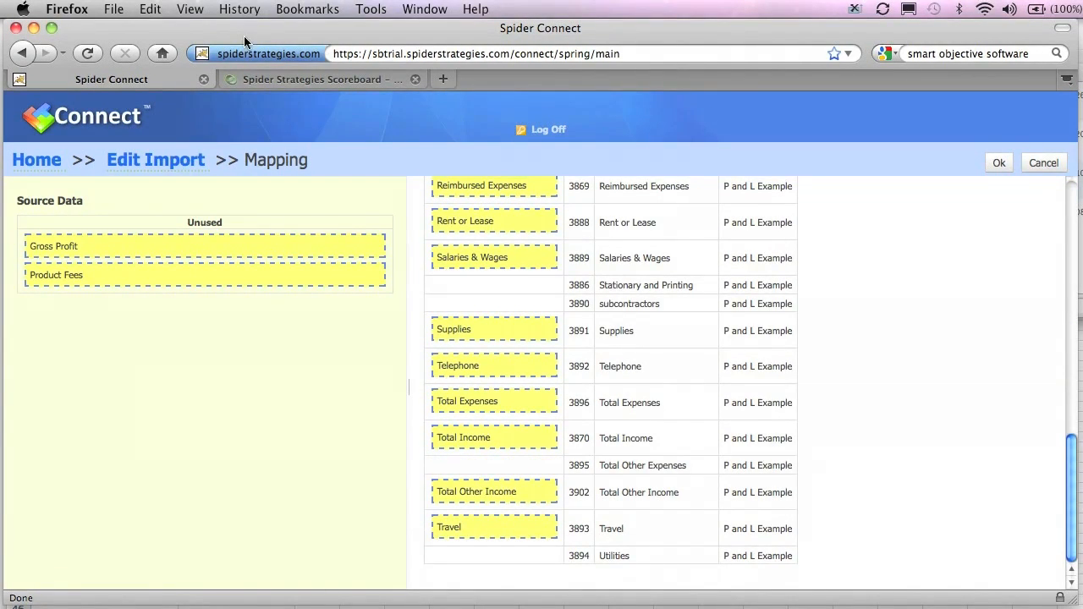
Switch to Scoreboard to view the P and L Example organization's scorecard tree, and return to the metric mapping in Spider Connect
click(294, 78)
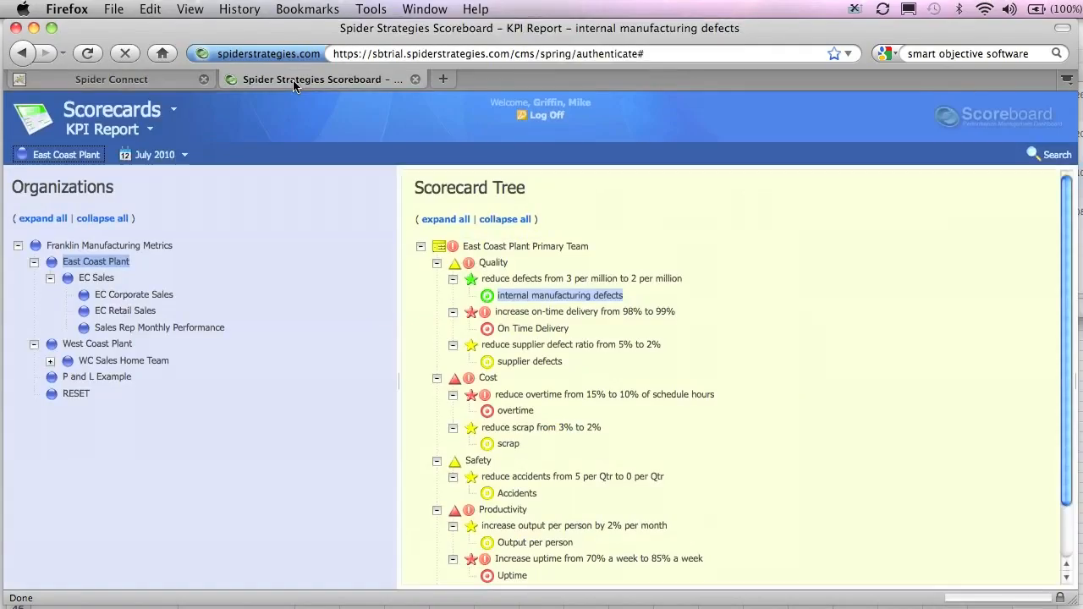
click(90, 378)
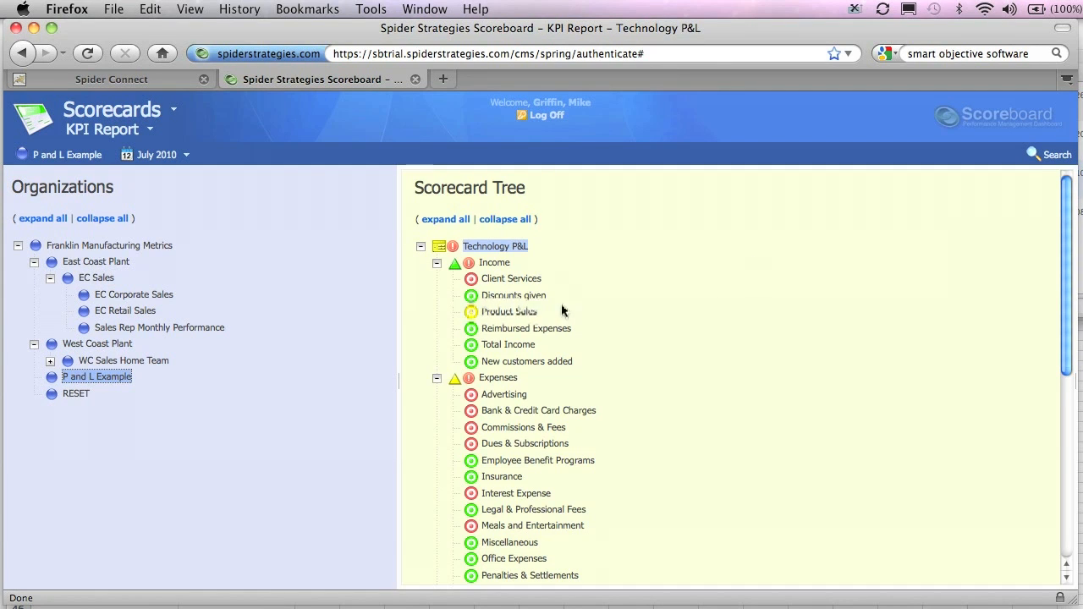
click(177, 80)
scroll(828, 306, up, 10)
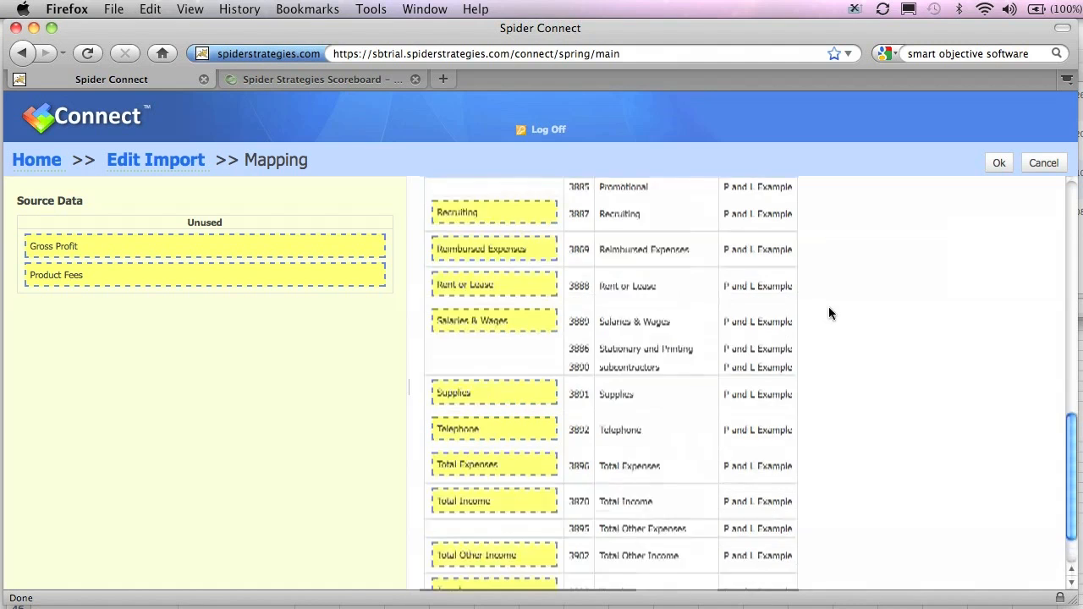
scroll(829, 307, up, 6)
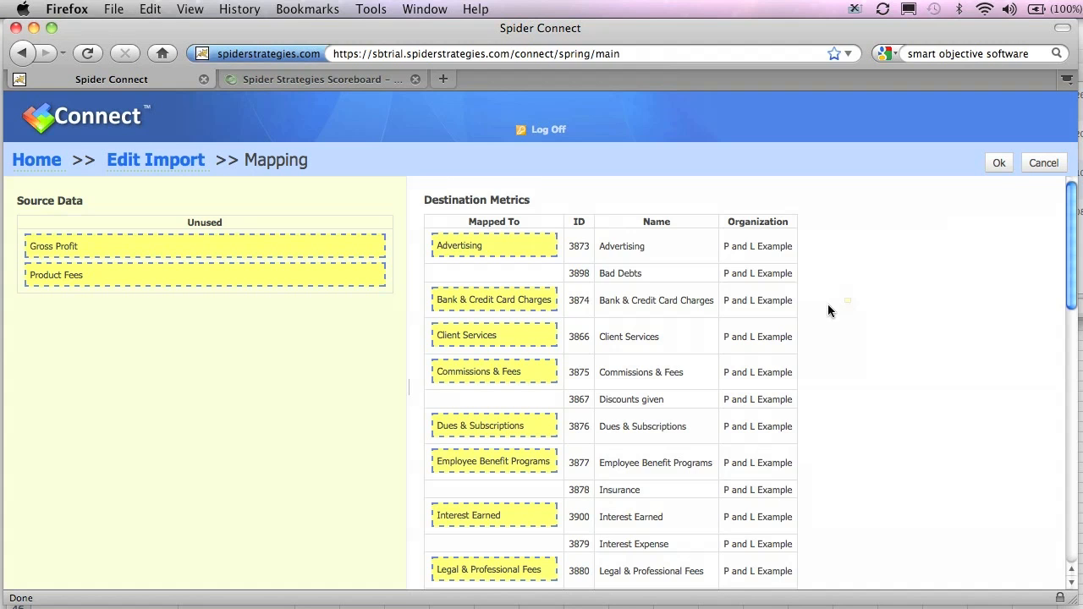
Map the unused source item Product Fees to the Product Sales metric, accept the mapping and save the import
scroll(827, 310, down, 8)
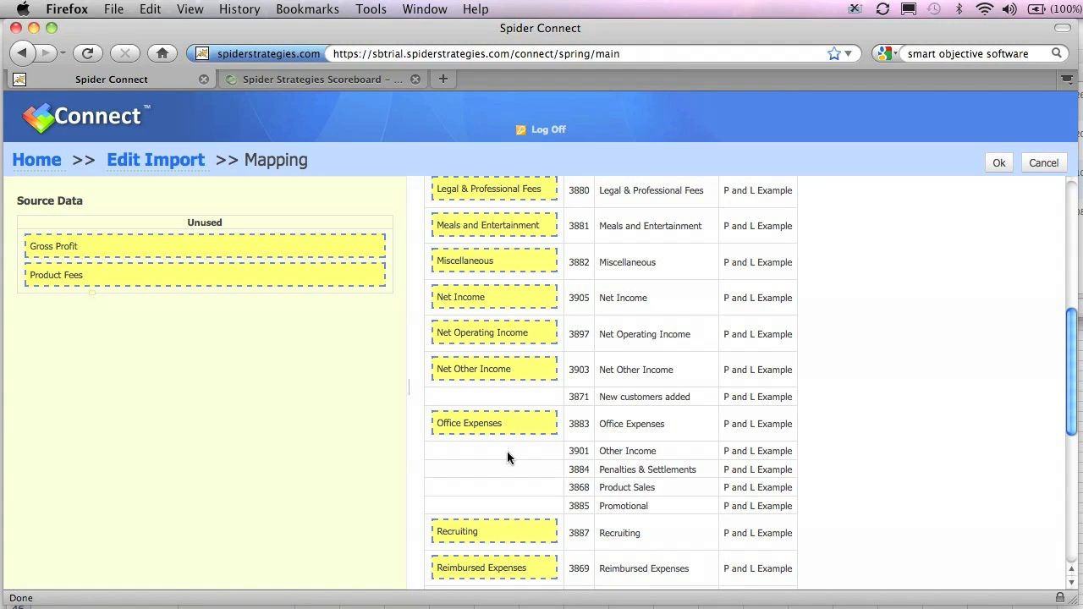
drag(90, 282, 498, 496)
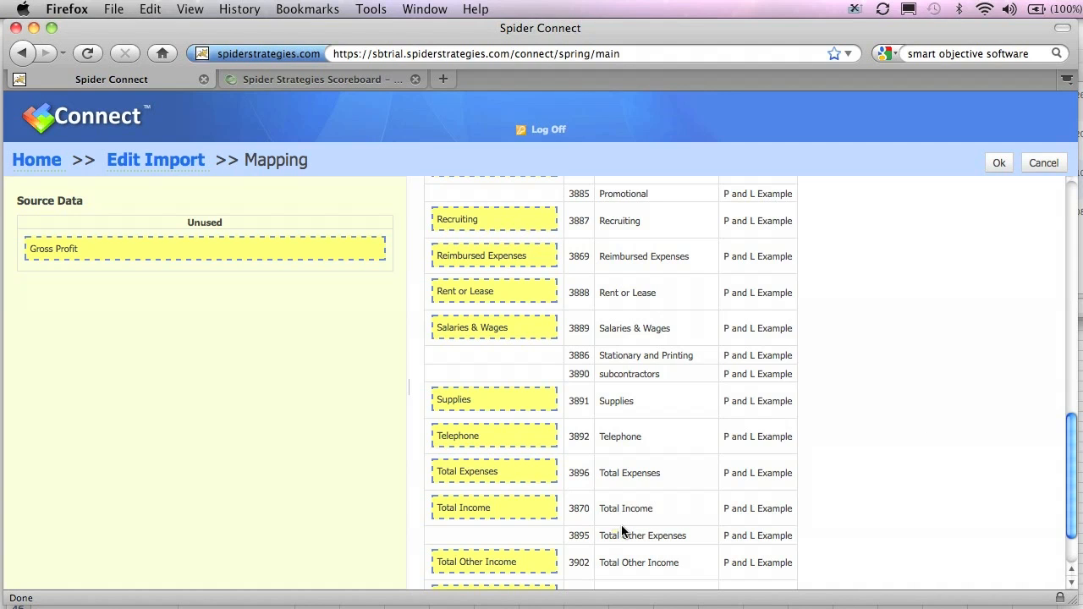
click(999, 163)
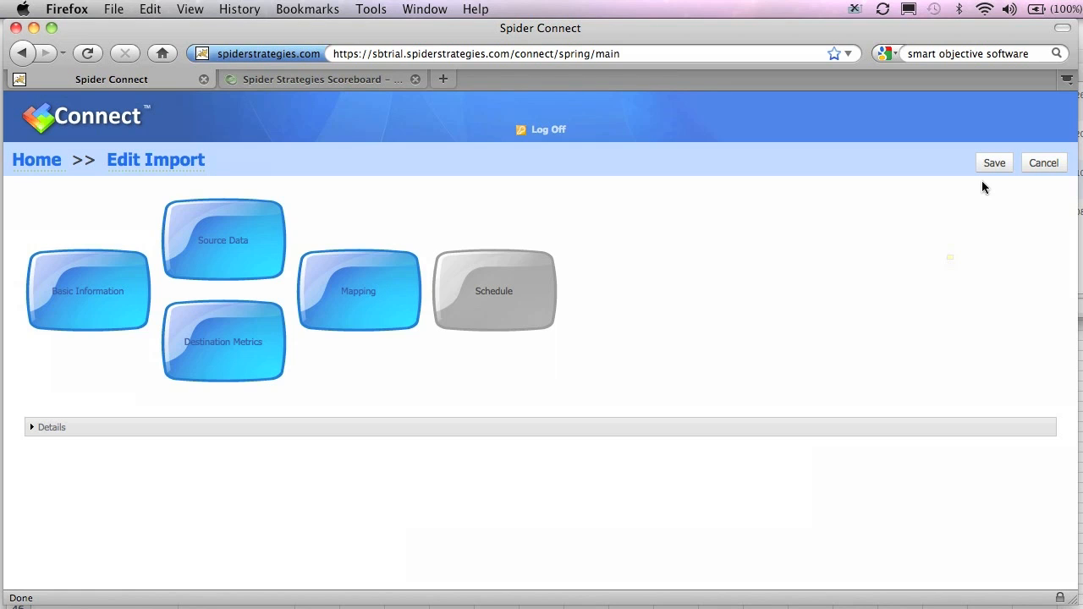
click(986, 167)
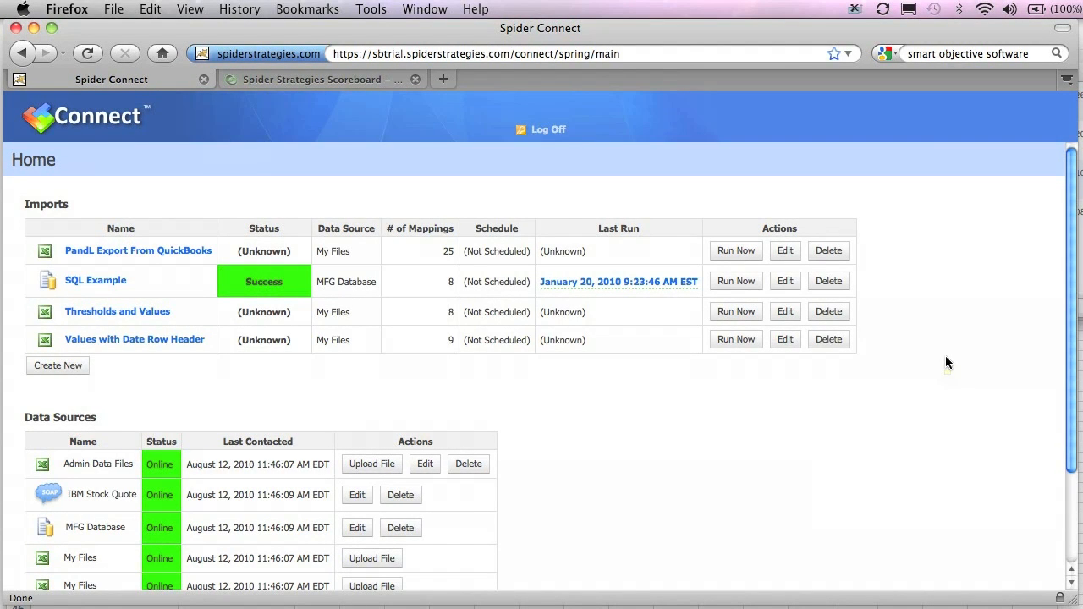
Run the PandL Export From QuickBooks import and check the import log of its last run
click(742, 251)
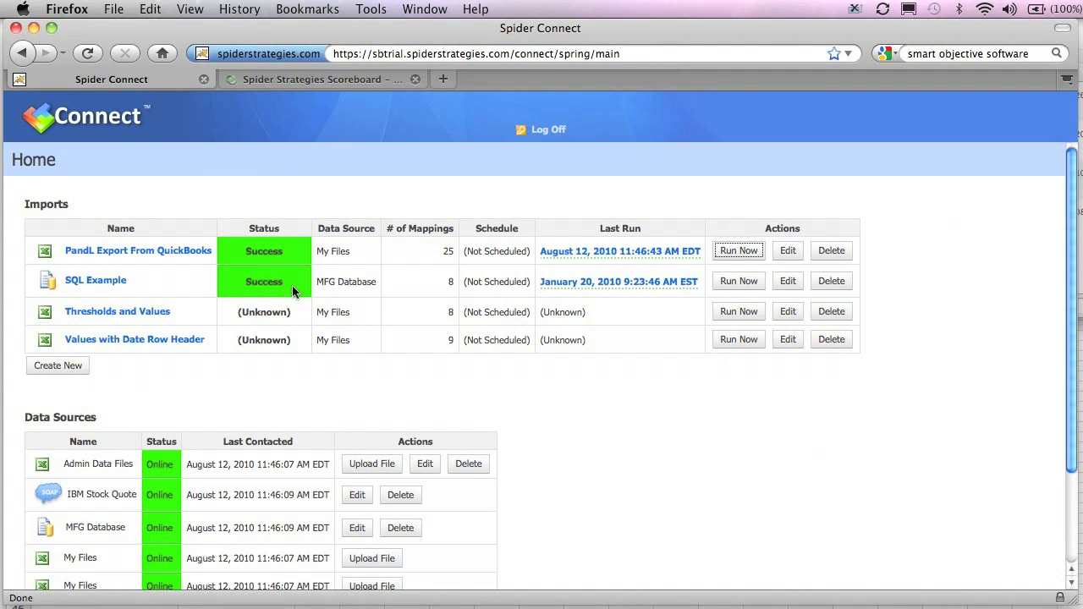
click(255, 259)
click(535, 384)
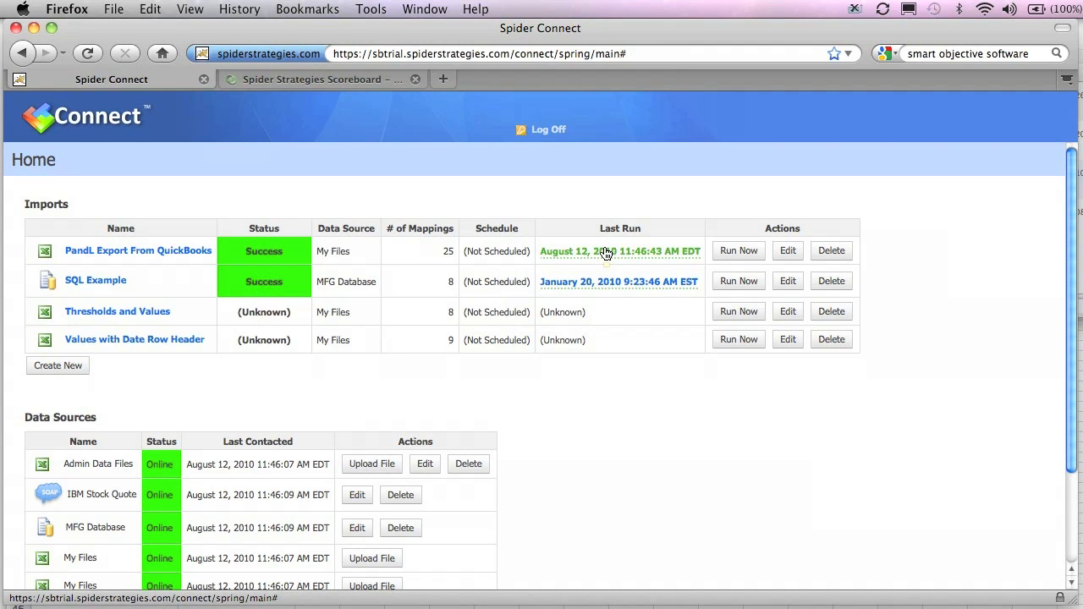
click(606, 251)
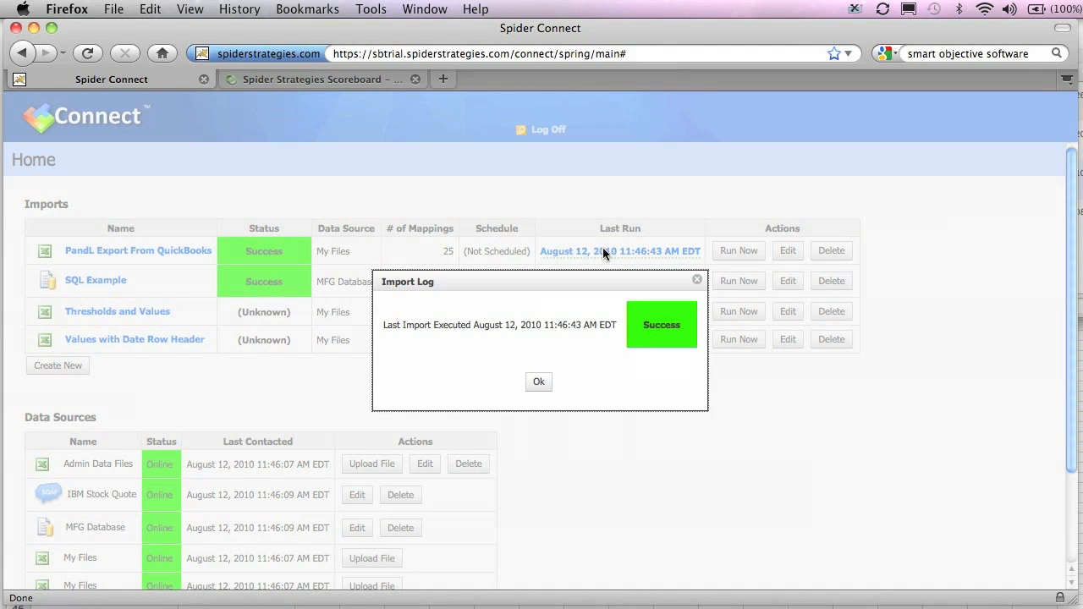
click(545, 383)
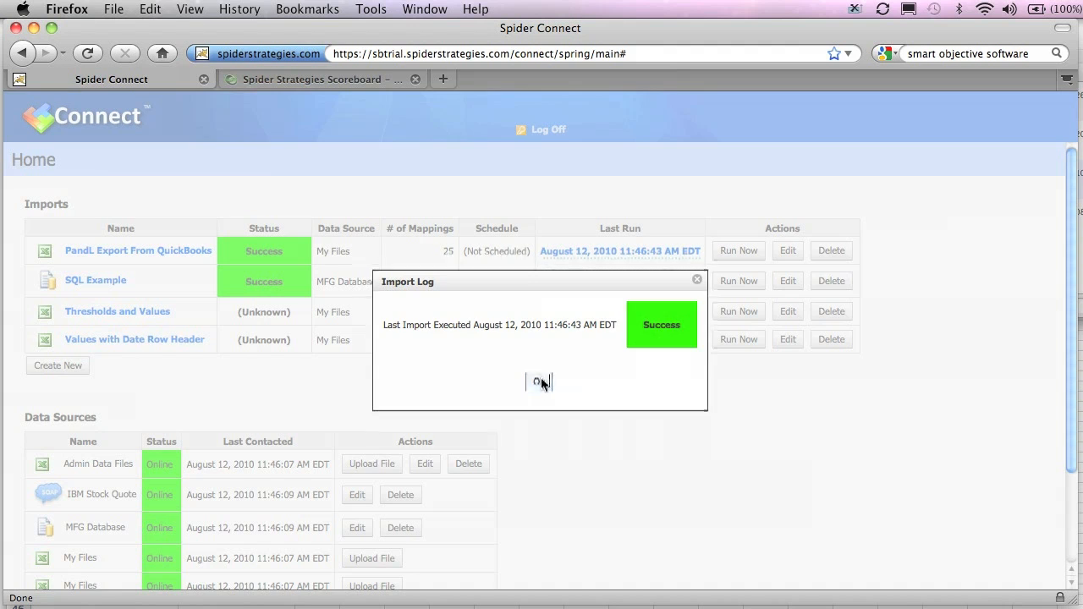